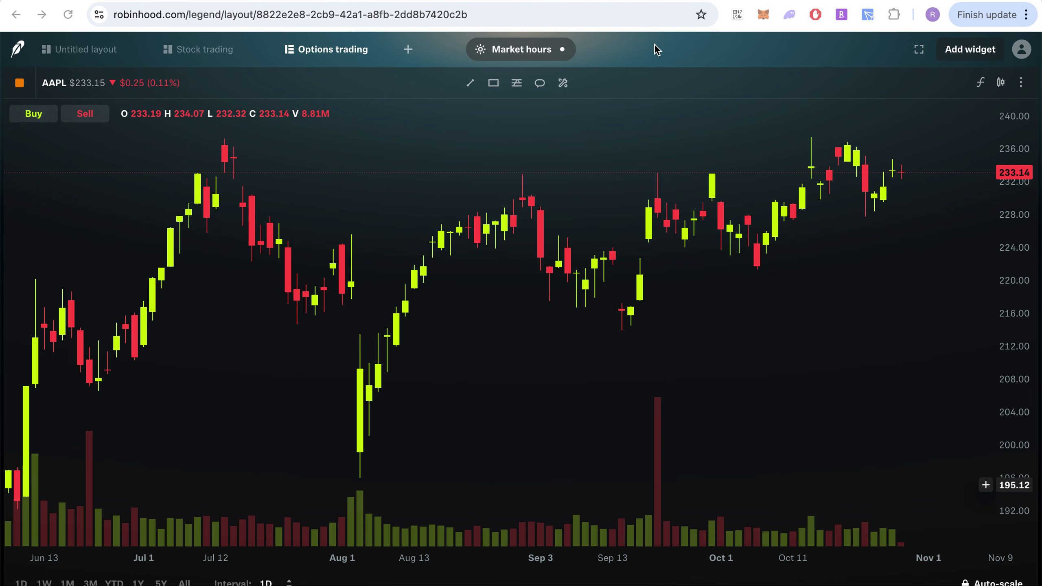
Add a Watchlist widget showing the 'divident' list (JEPI, JEPQ, META, XYLD) to the Untitled layout
click(90, 55)
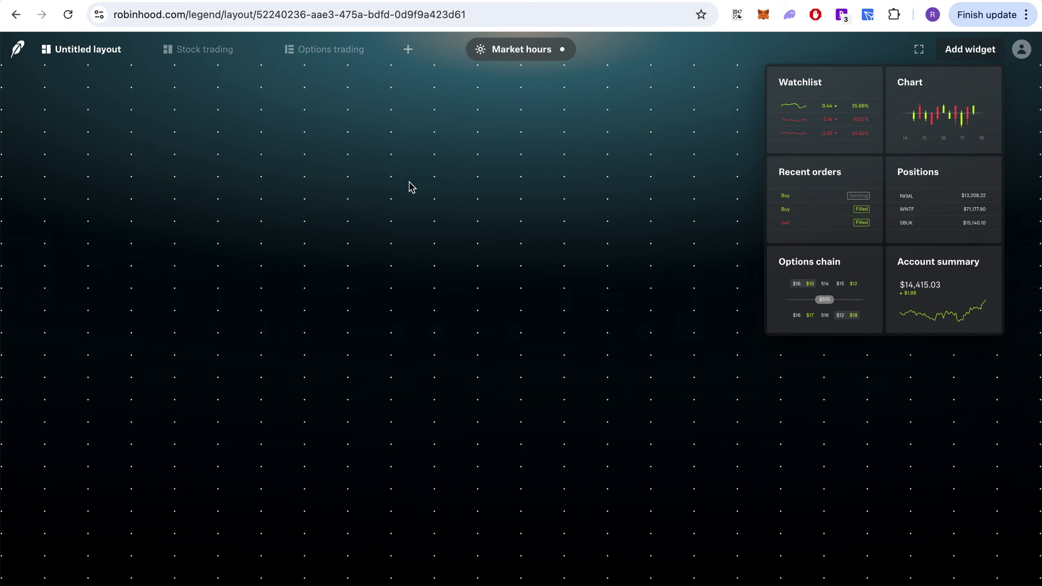
click(967, 57)
click(968, 58)
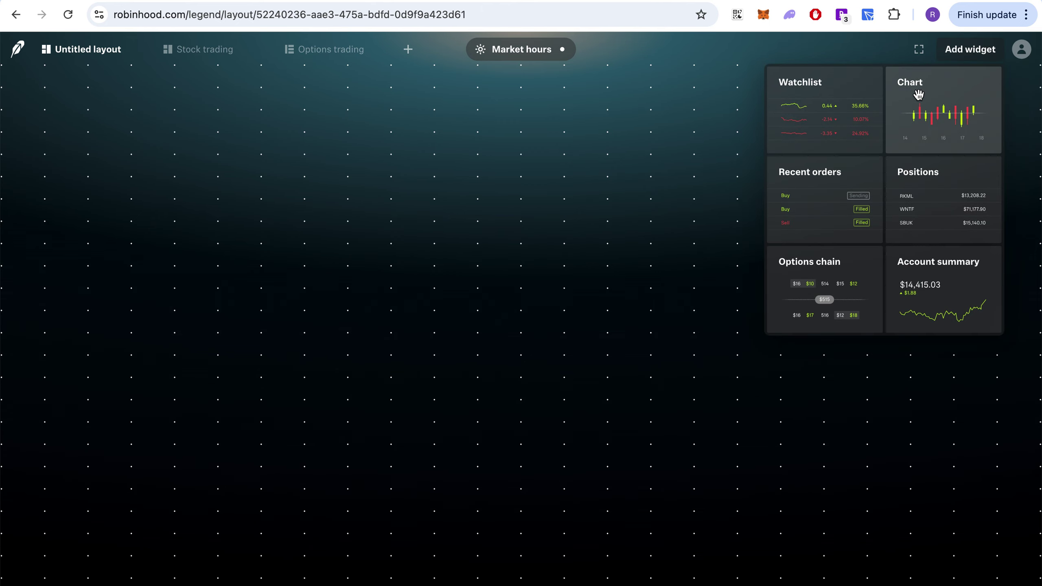
click(840, 118)
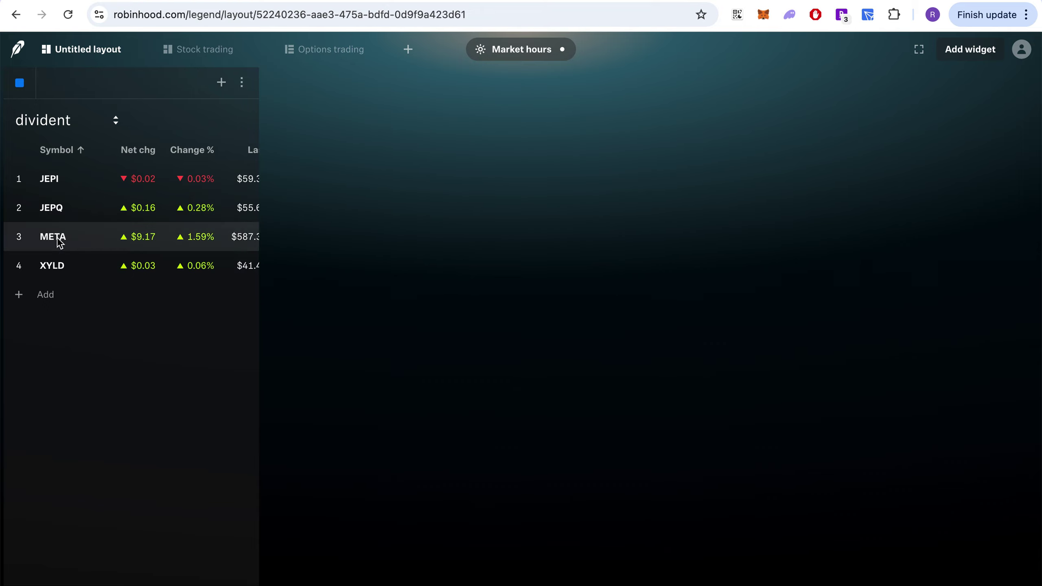
Add TSLA (Tesla) to the divident watchlist
click(43, 296)
text(TSLA)
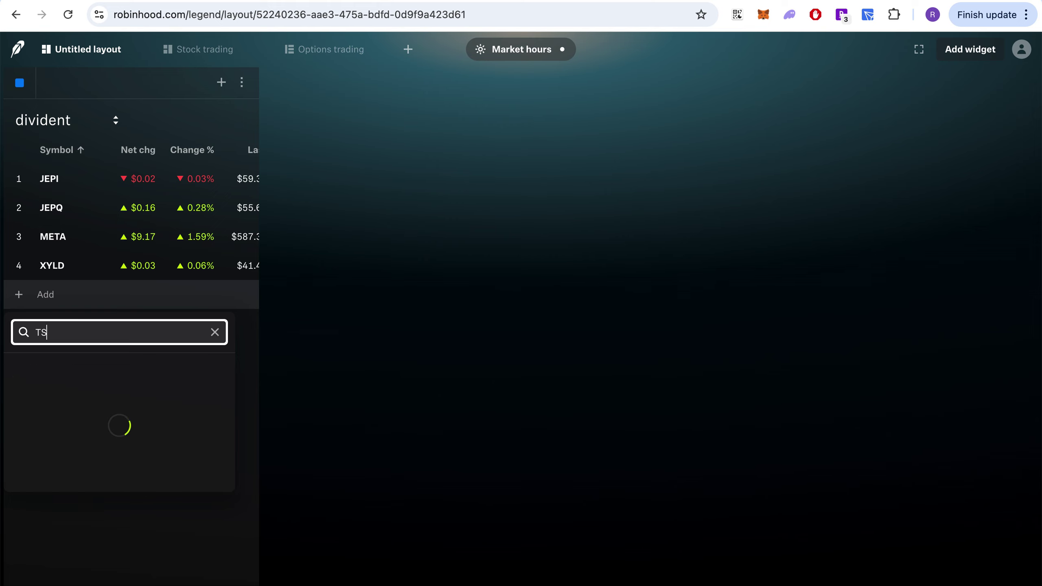
click(57, 377)
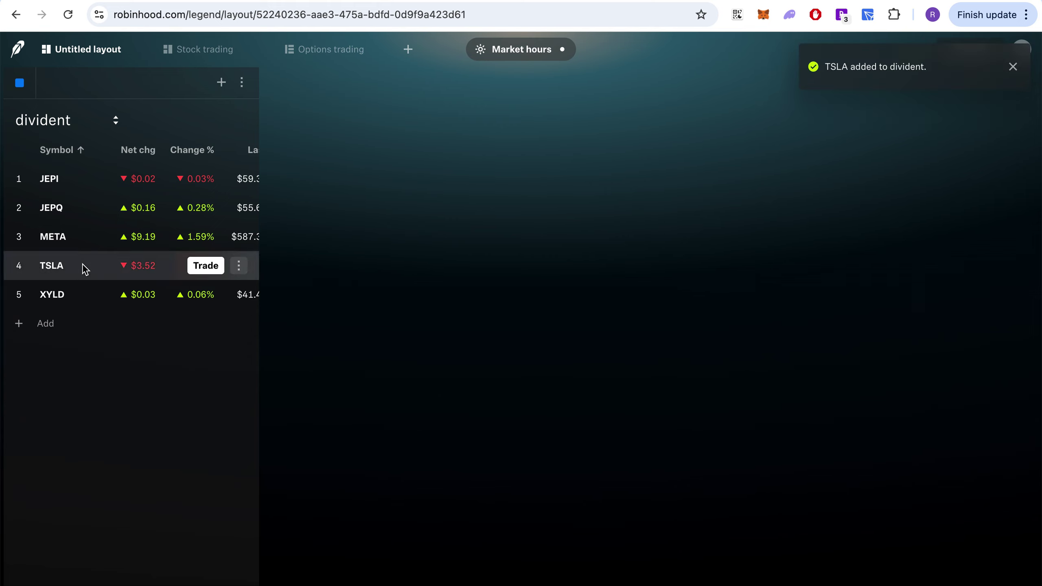
Open a TSLA trade order, then cancel it without placing it
click(206, 266)
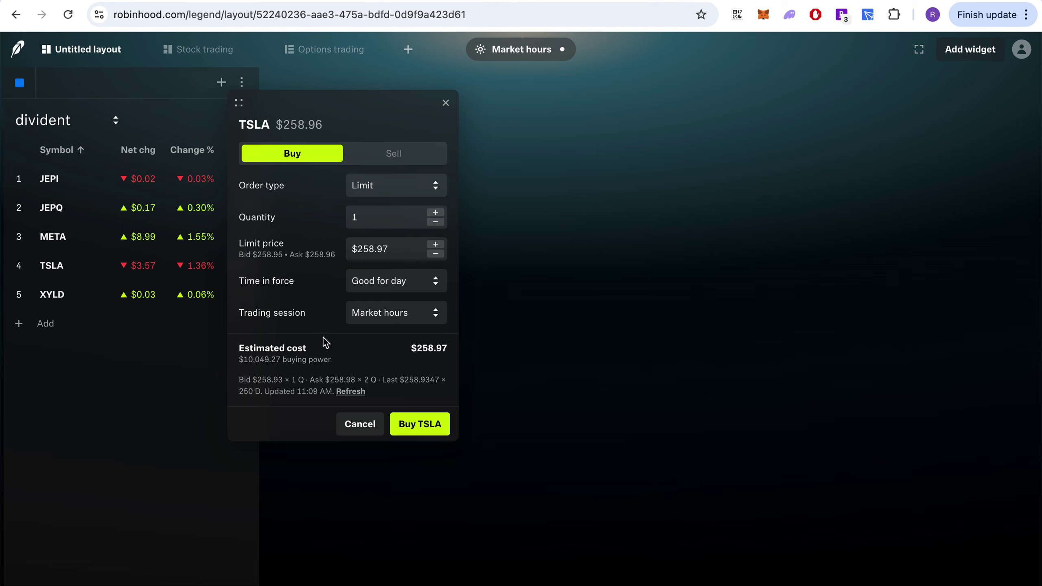
click(445, 103)
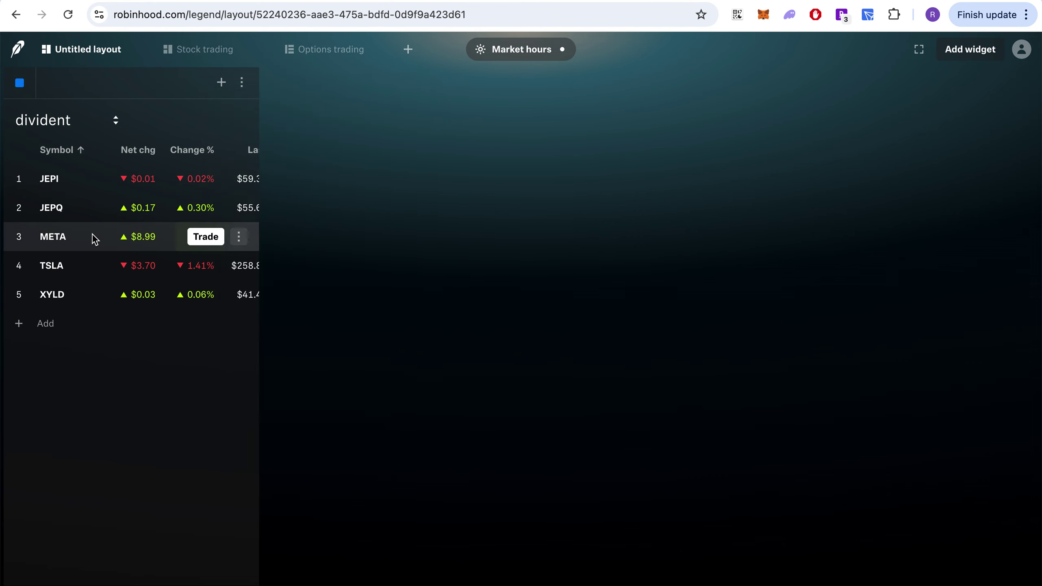
scroll(147, 215, right, 3)
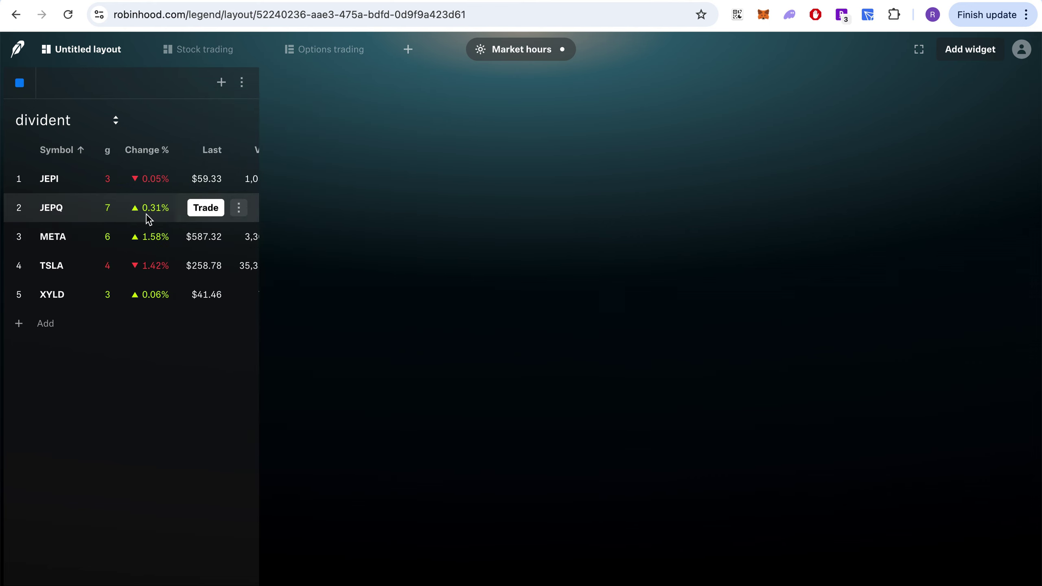
scroll(146, 214, right, 2)
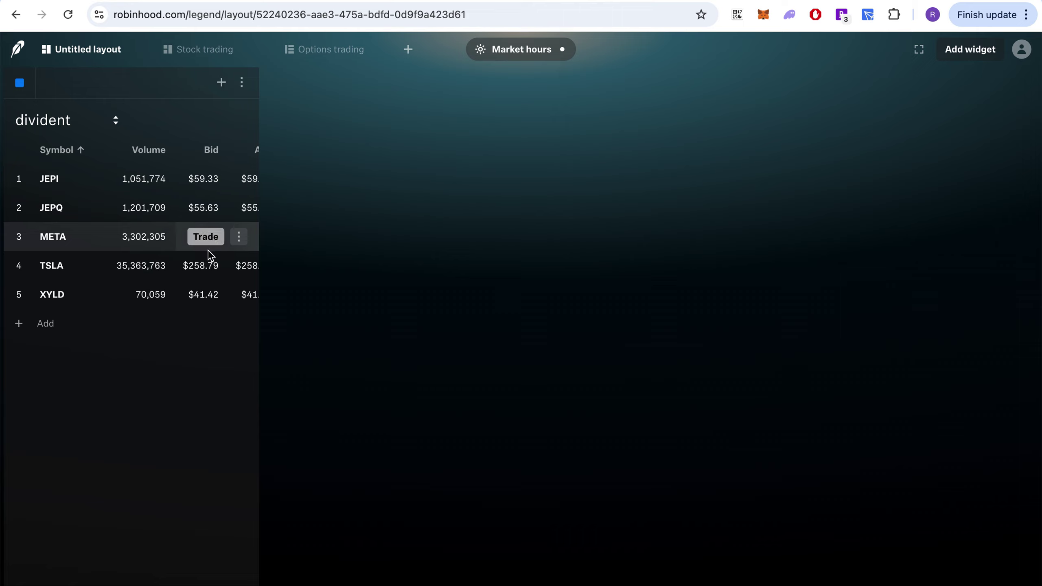
scroll(134, 230, right, 1)
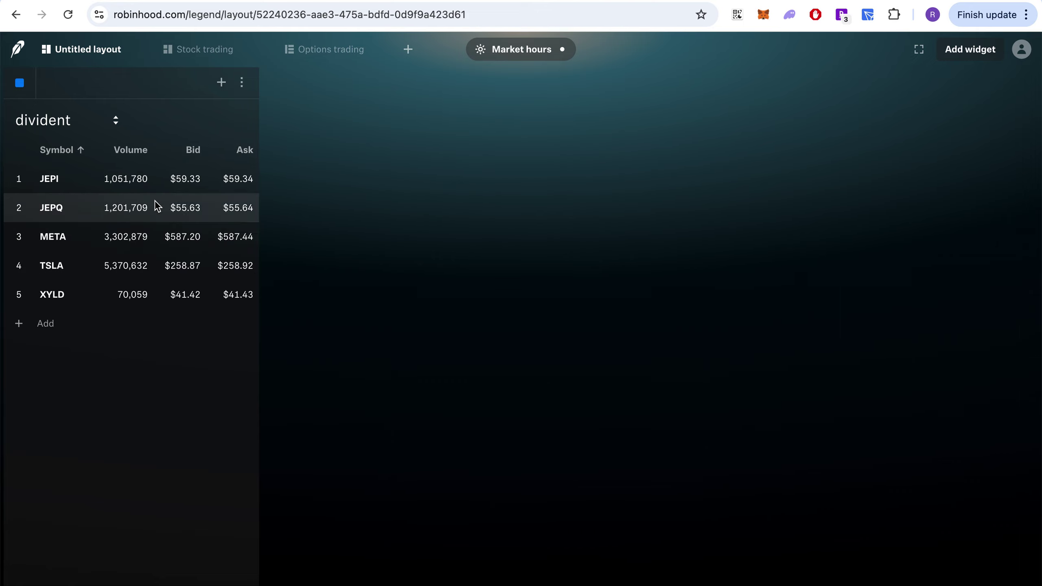
scroll(153, 229, left, 4)
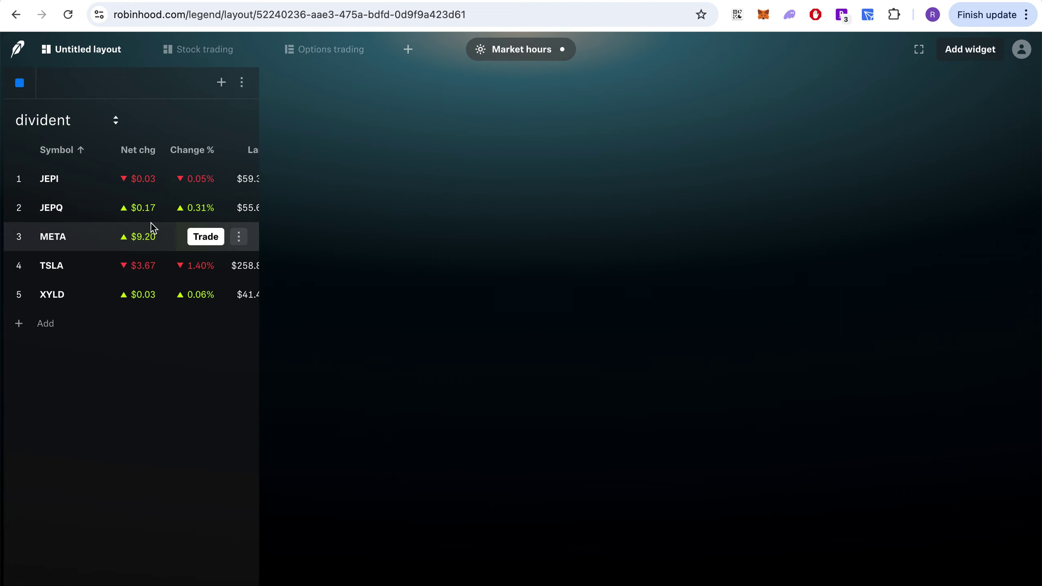
Add Market cap and P/E columns to the watchlist through Customize columns
click(241, 82)
mouse_move(312, 111)
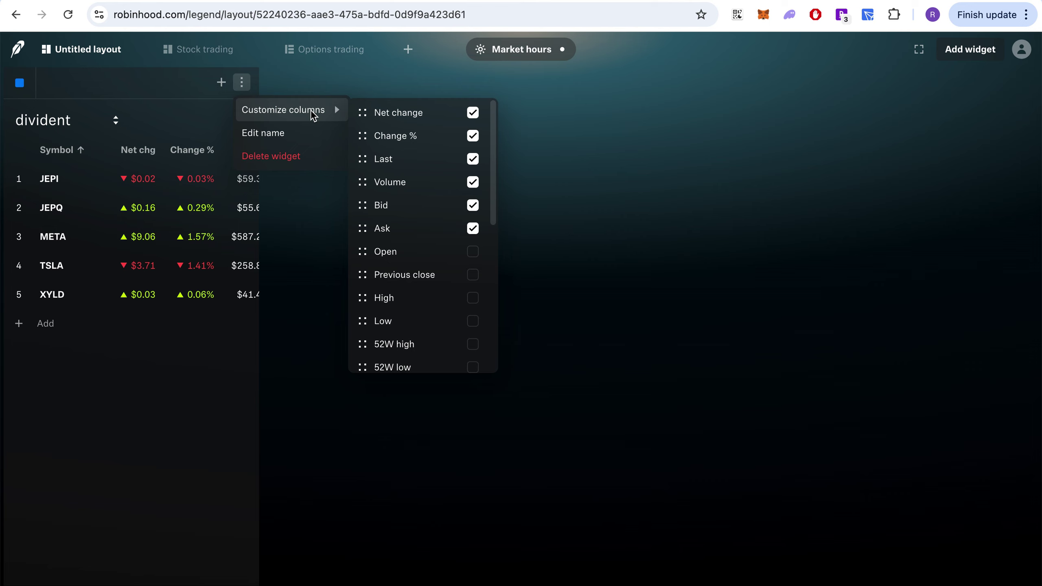
scroll(417, 236, down, 5)
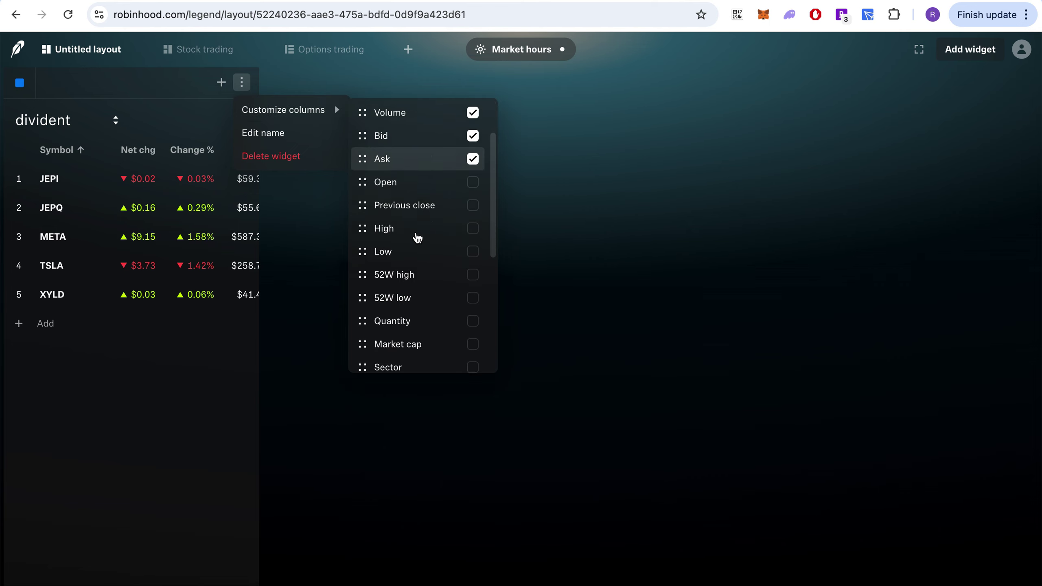
scroll(416, 237, down, 2)
scroll(417, 235, up, 1)
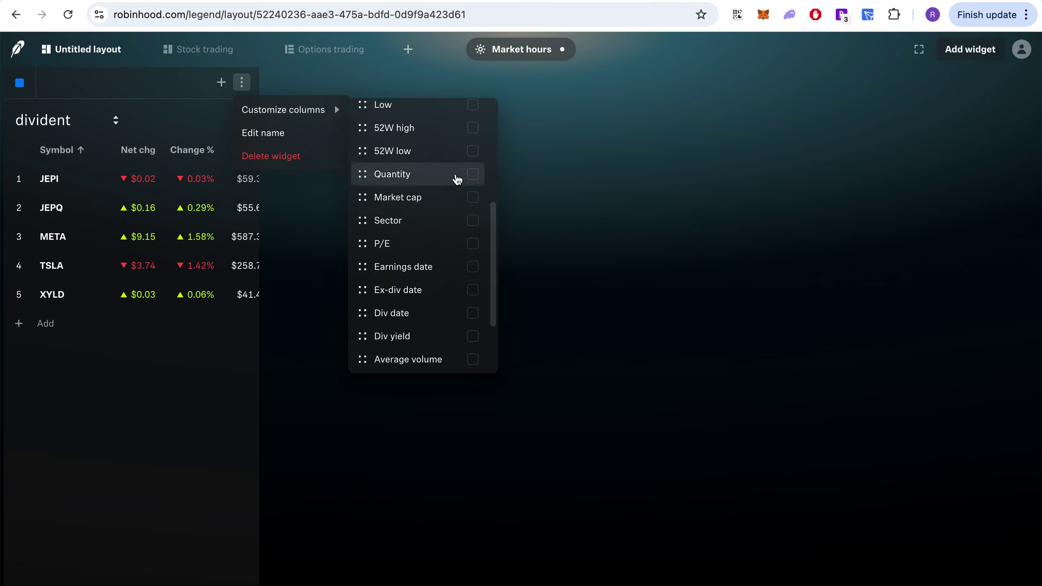
click(472, 198)
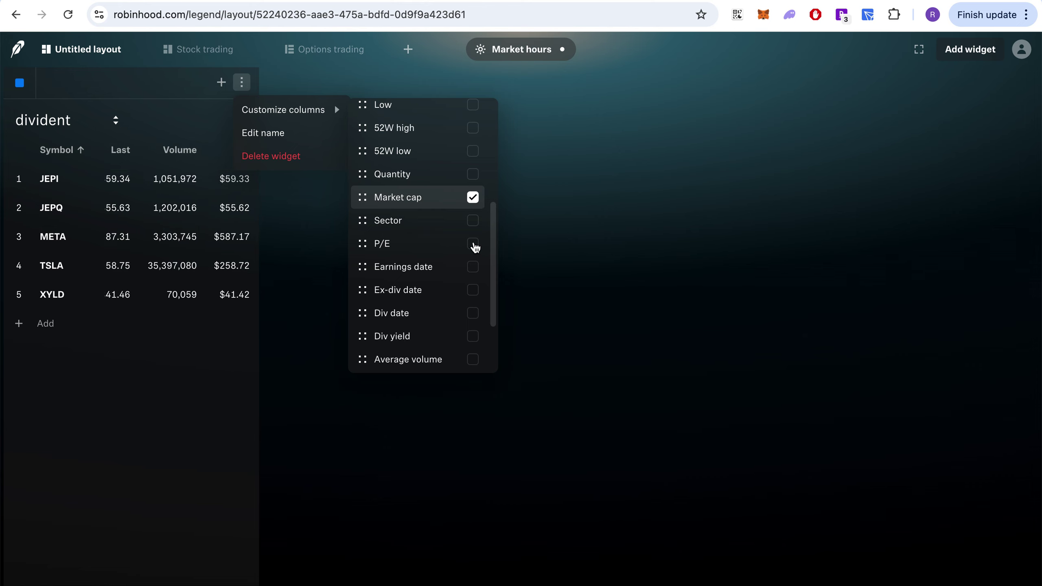
click(474, 245)
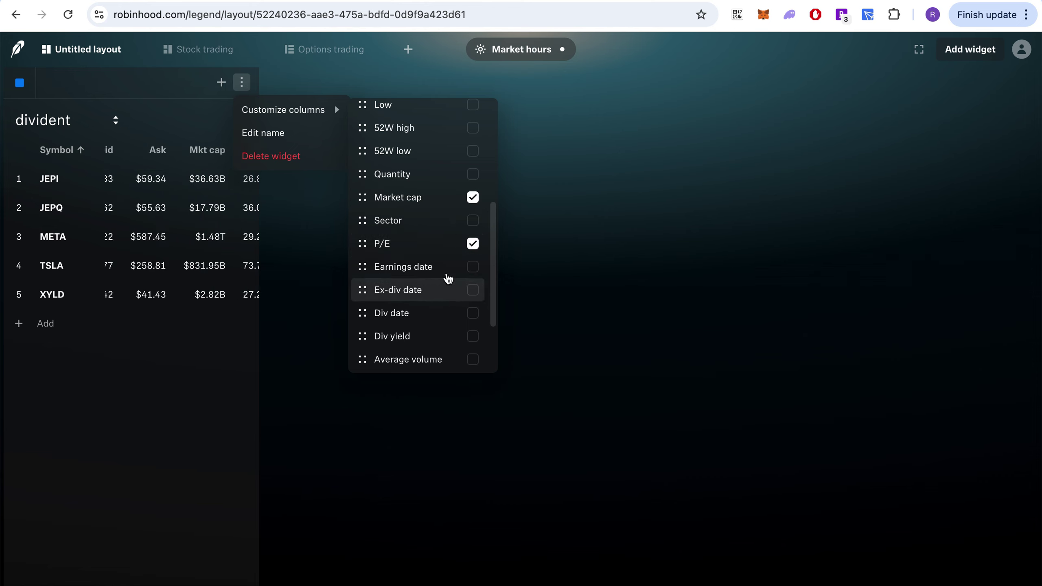
Remove the Net change, Change %, Last, Volume and Bid columns from the watchlist
scroll(440, 291, down, 3)
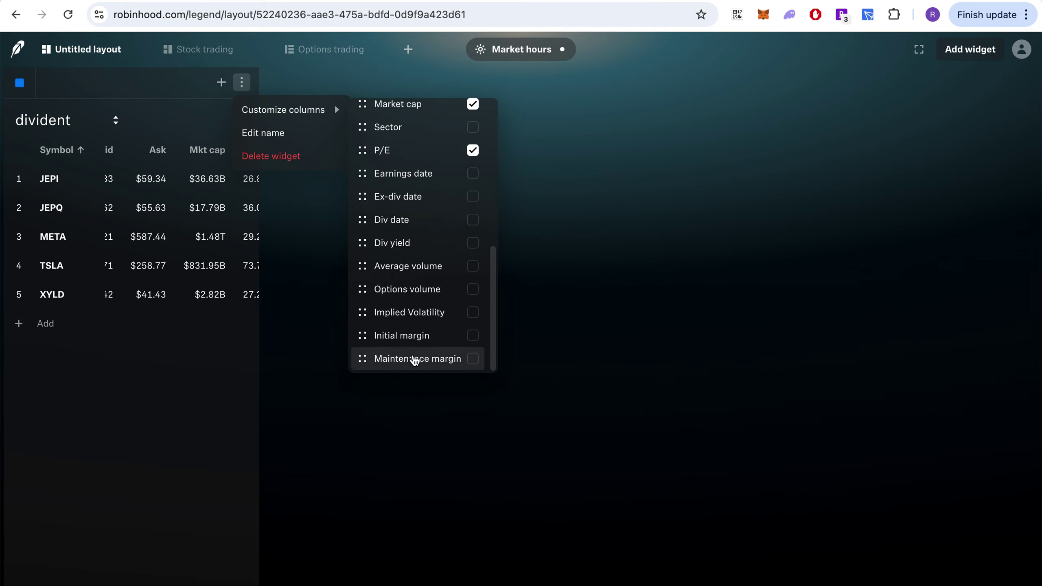
scroll(434, 278, up, 5)
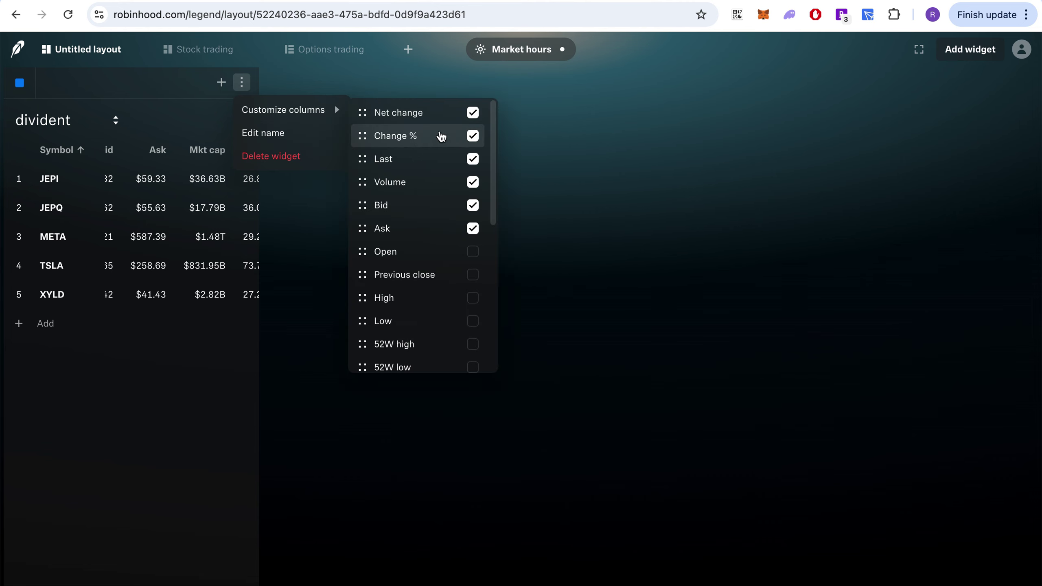
click(475, 113)
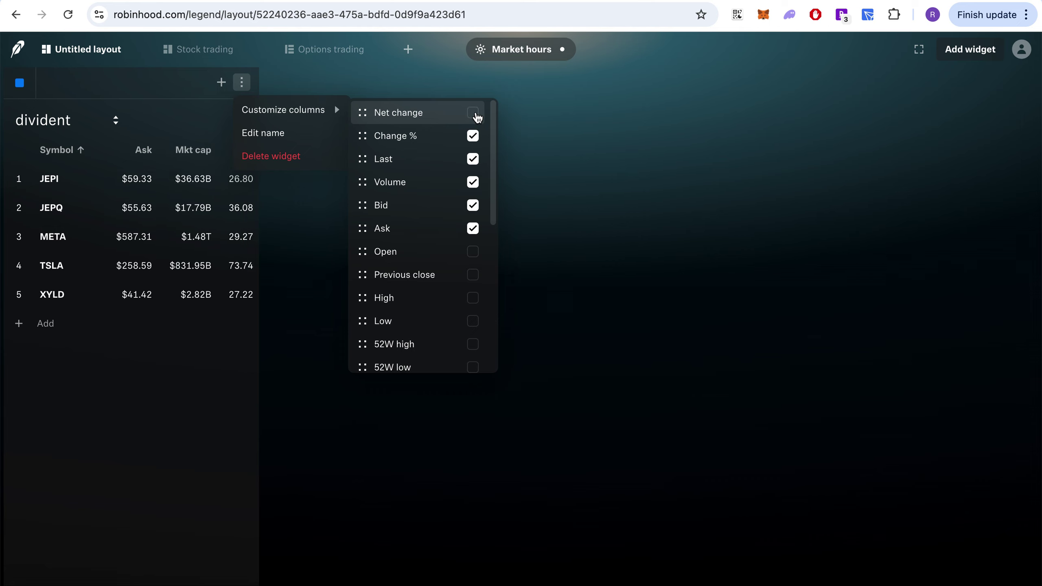
click(474, 139)
click(473, 159)
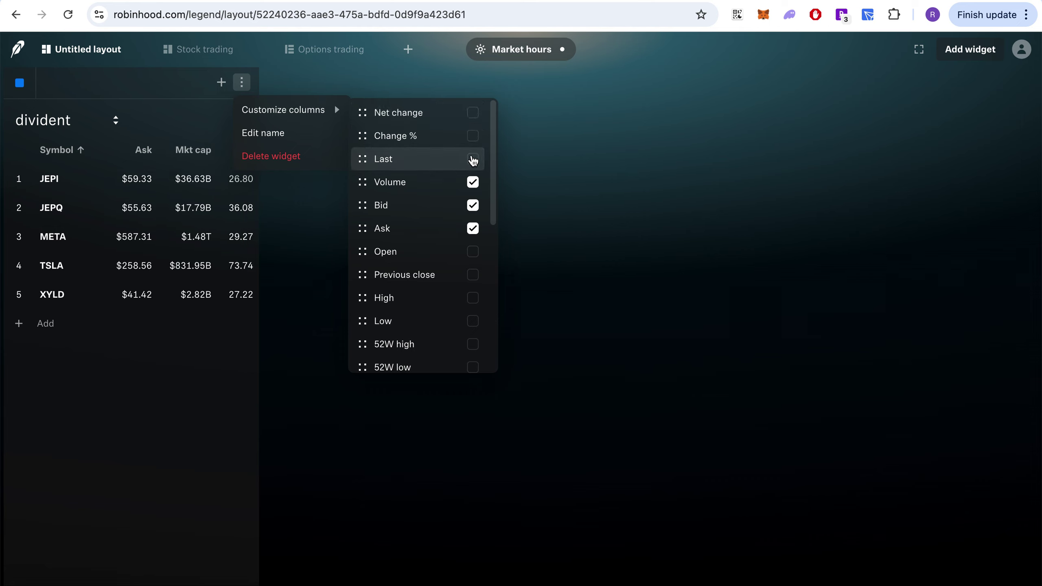
click(472, 182)
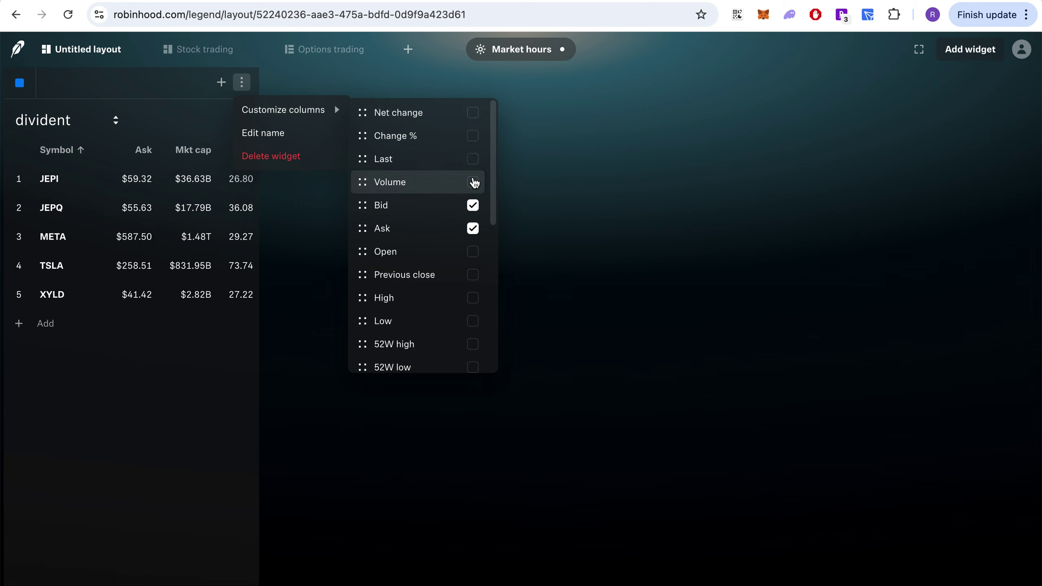
click(472, 205)
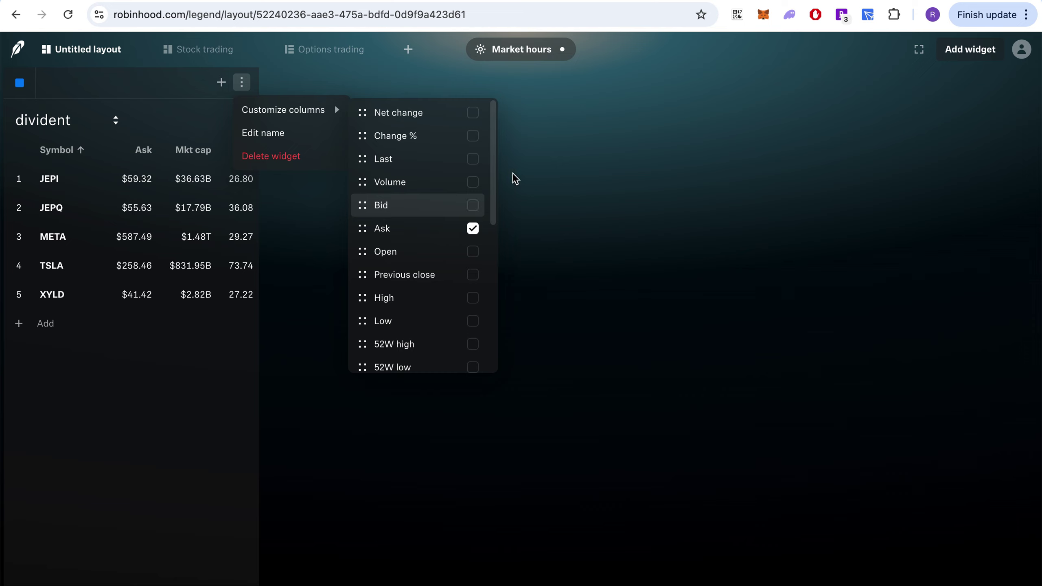
click(572, 169)
mouse_move(217, 212)
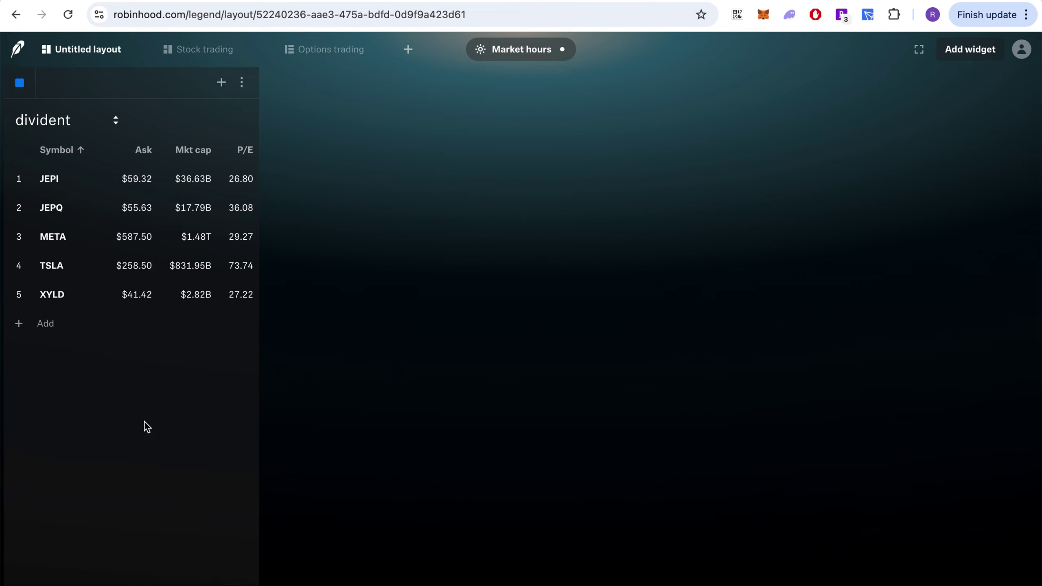
Restore the Last and Change % columns, with Last ordered before Change %
click(243, 87)
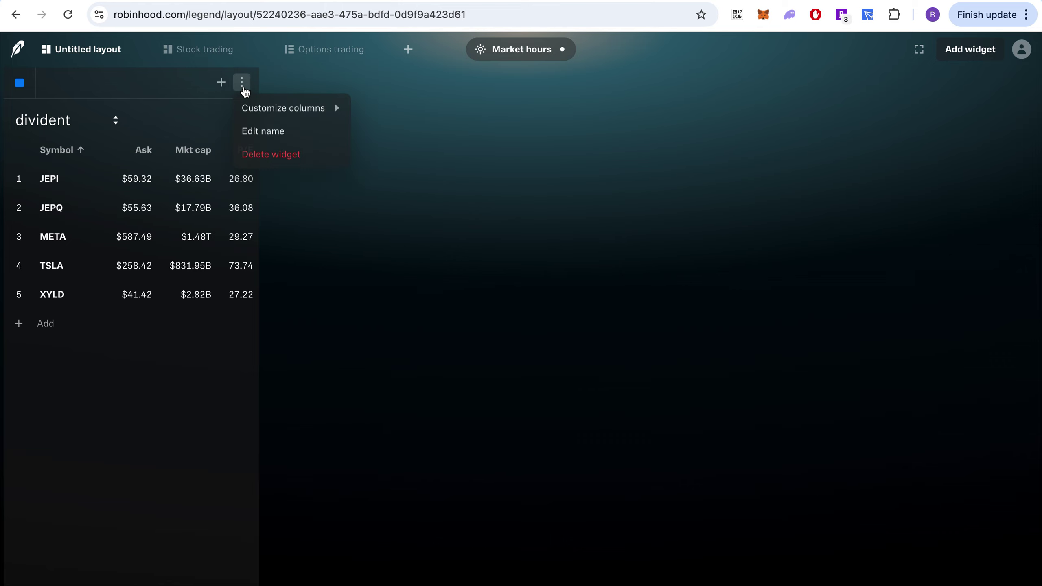
mouse_move(278, 111)
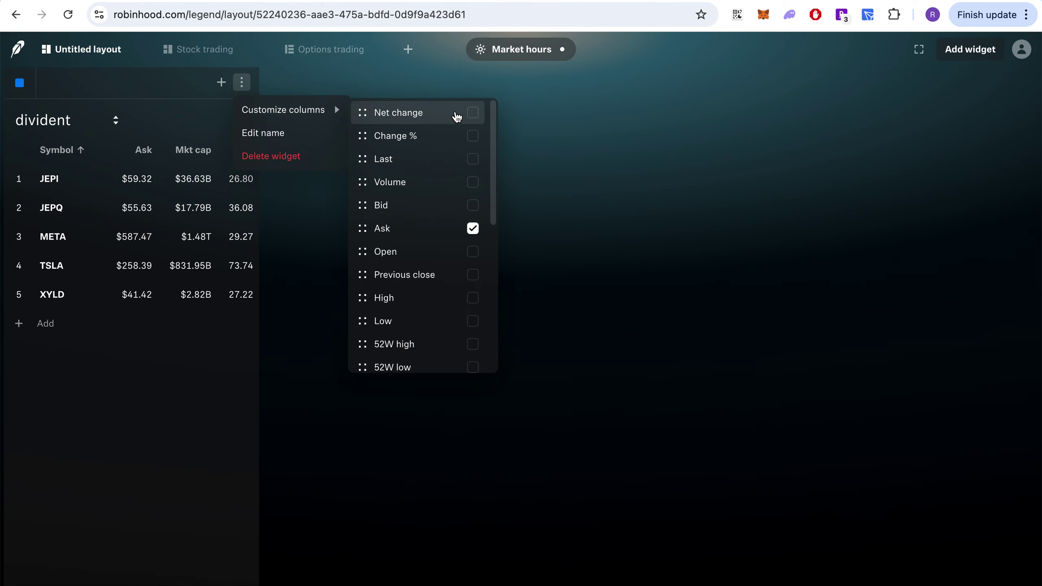
click(472, 160)
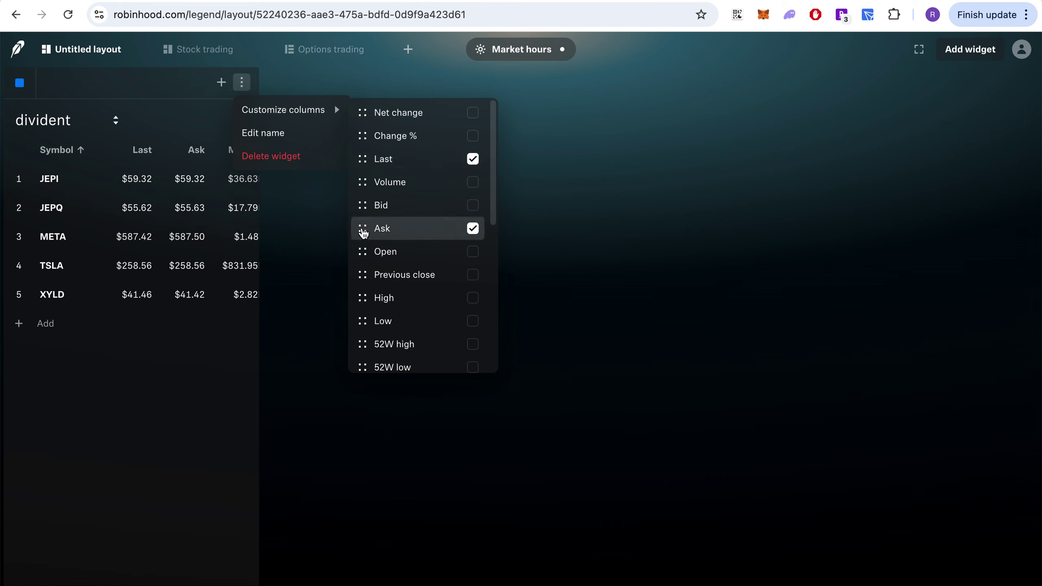
mouse_move(362, 228)
mouse_down()
mouse_move(367, 166)
mouse_move(359, 233)
mouse_up()
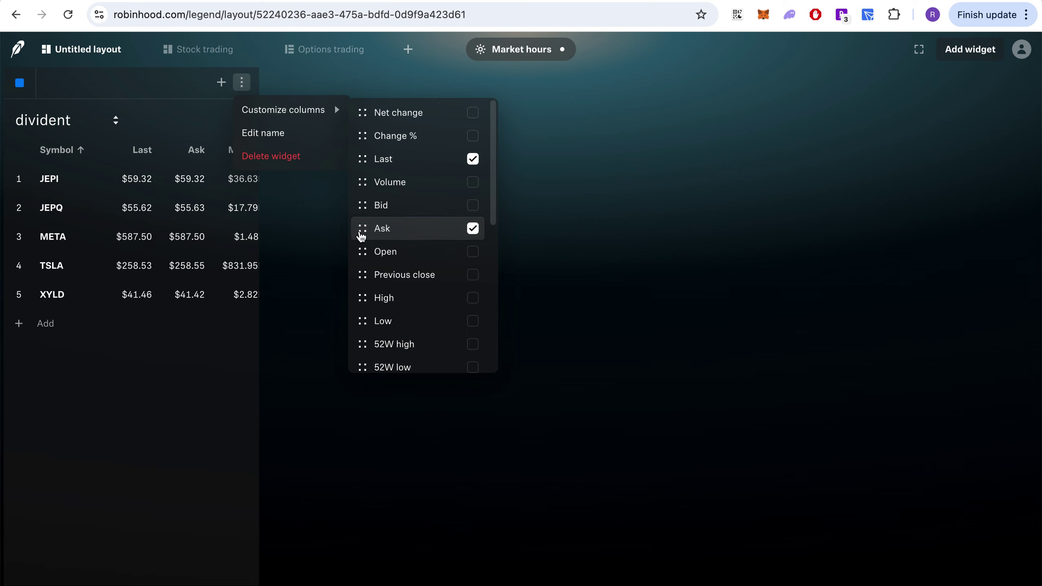
click(473, 138)
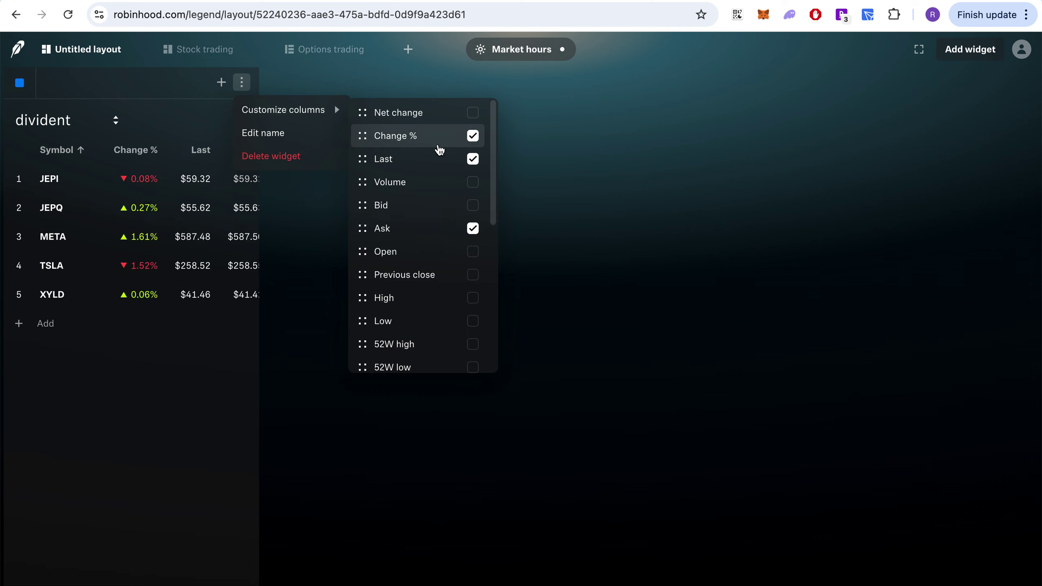
drag(365, 164, 365, 138)
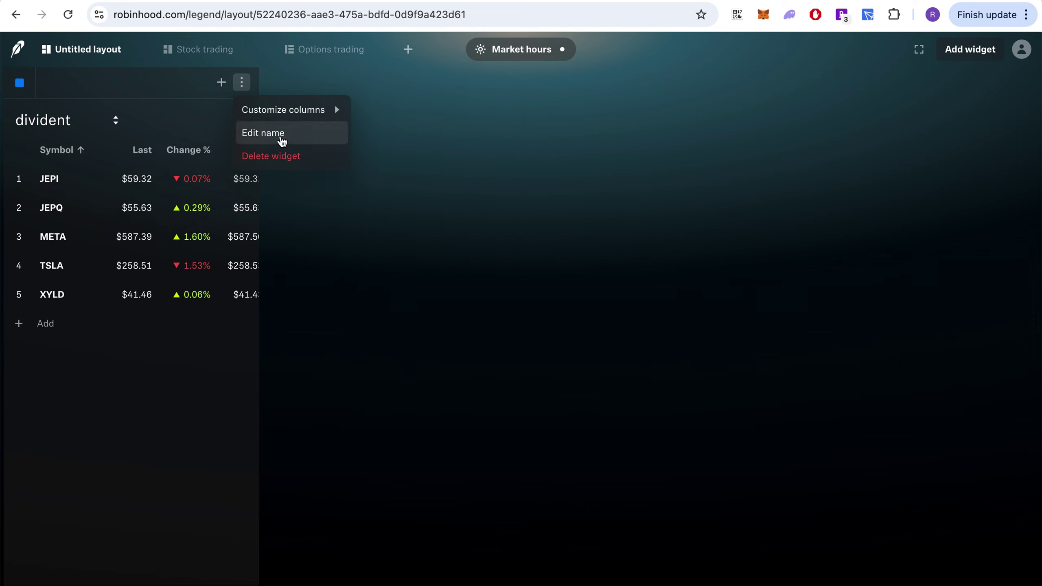
Rename the divident watchlist to 'My Daily Watchlist'
click(256, 138)
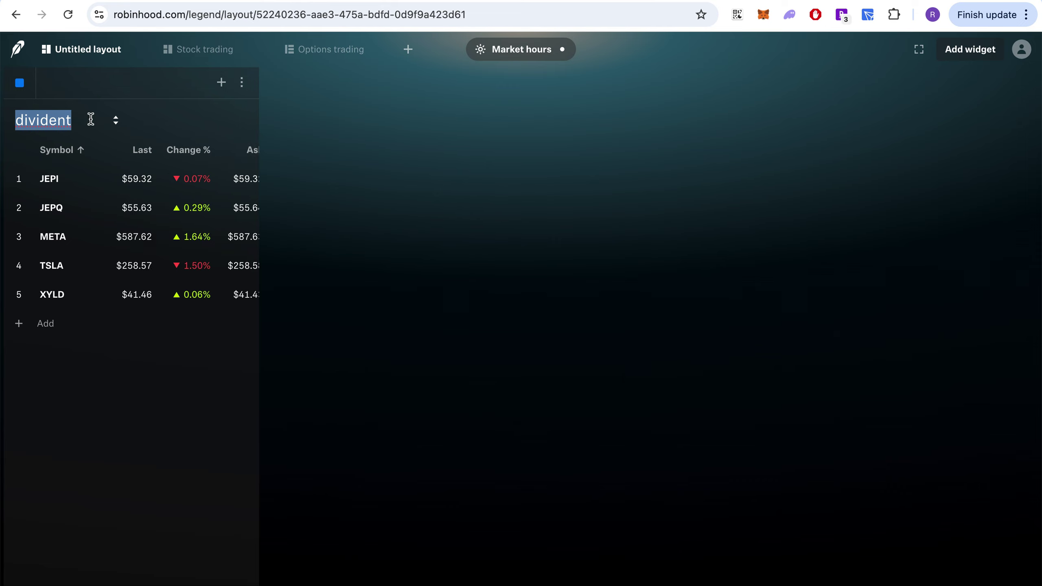
text(My)
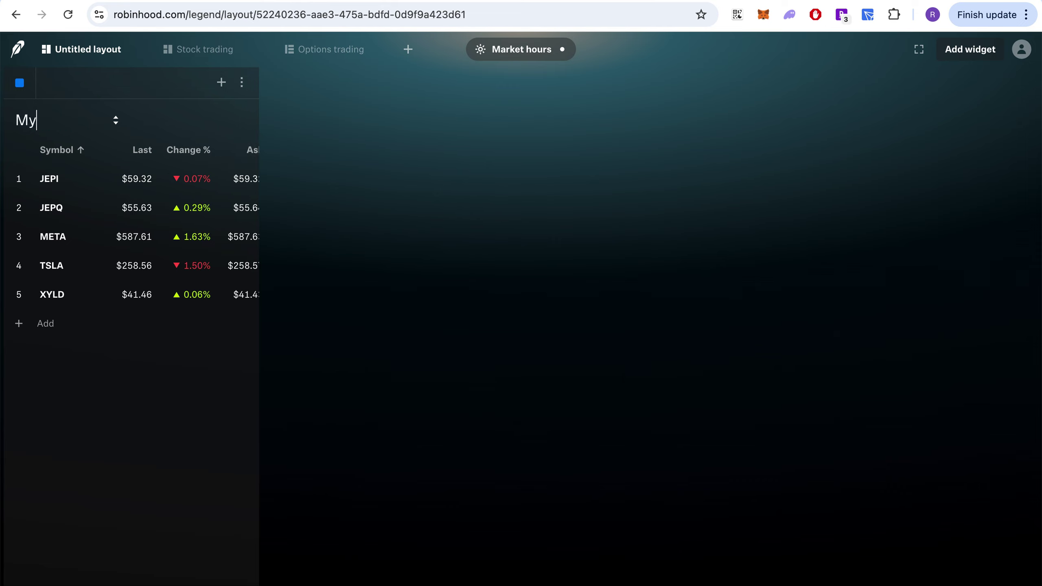
text( Daily Watchlist)
click(342, 216)
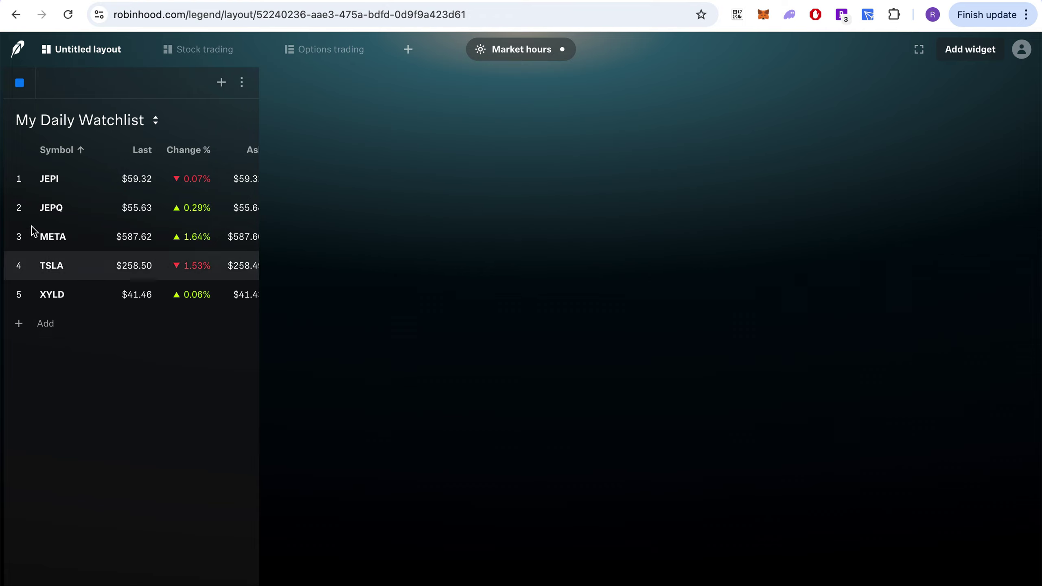
Add Microsoft (MSFT) to the watchlist and bring up the widget choices
click(64, 324)
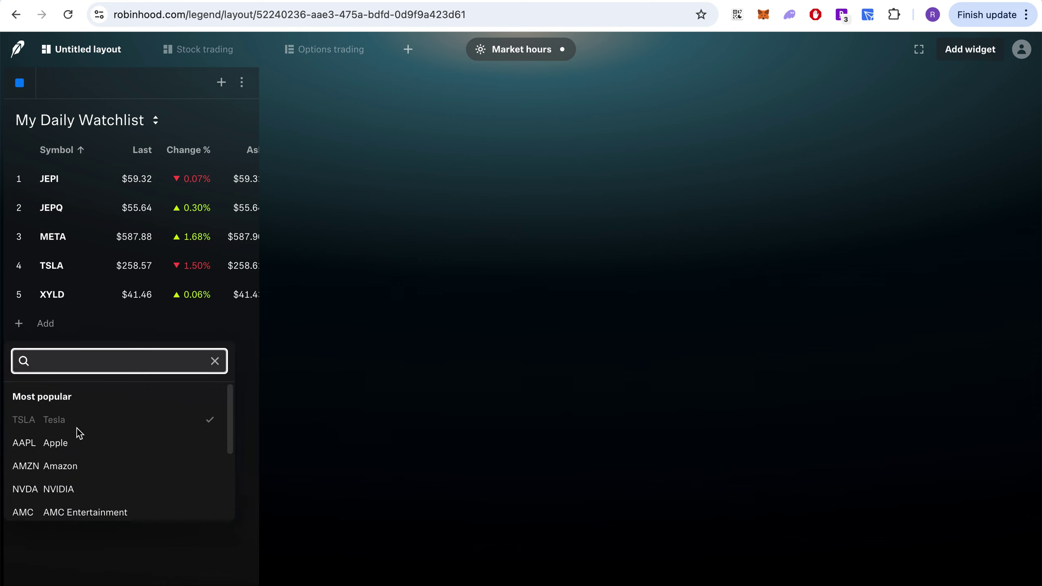
scroll(79, 436, down, 3)
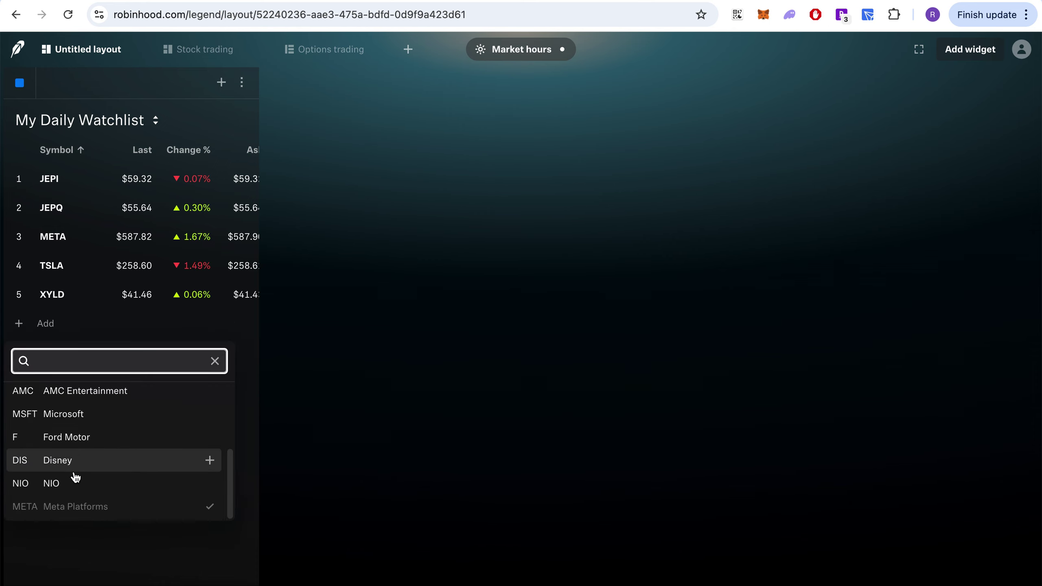
click(91, 418)
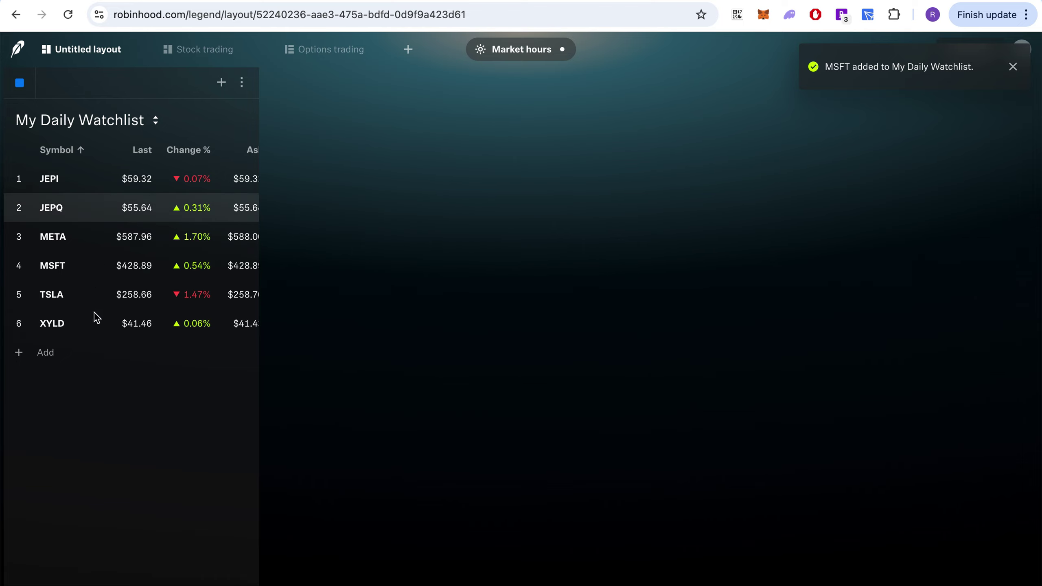
click(1012, 66)
click(971, 54)
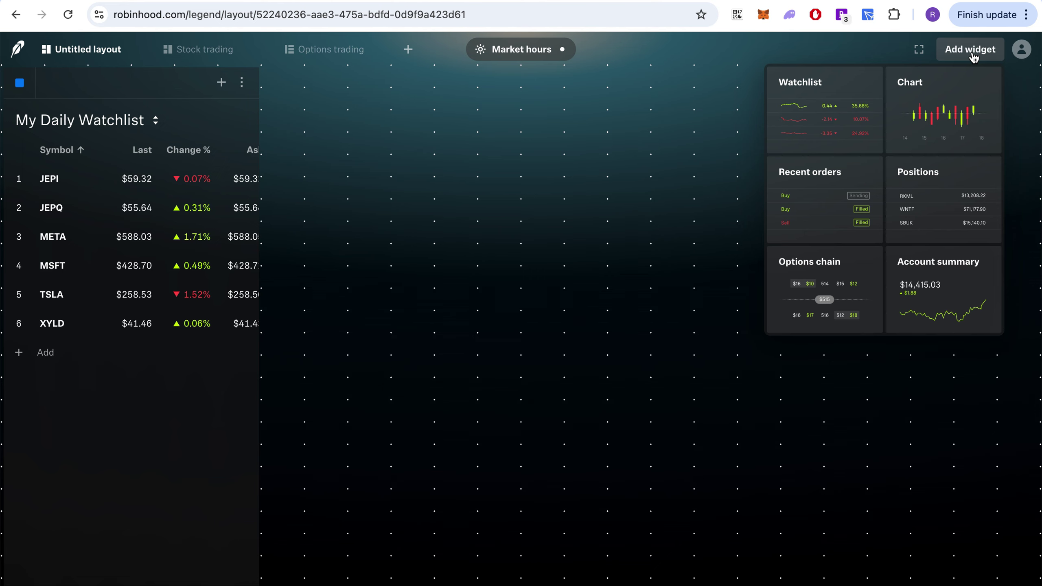
Add a TSLA options chain widget and drag it wider and taller to fill the layout
mouse_move(950, 128)
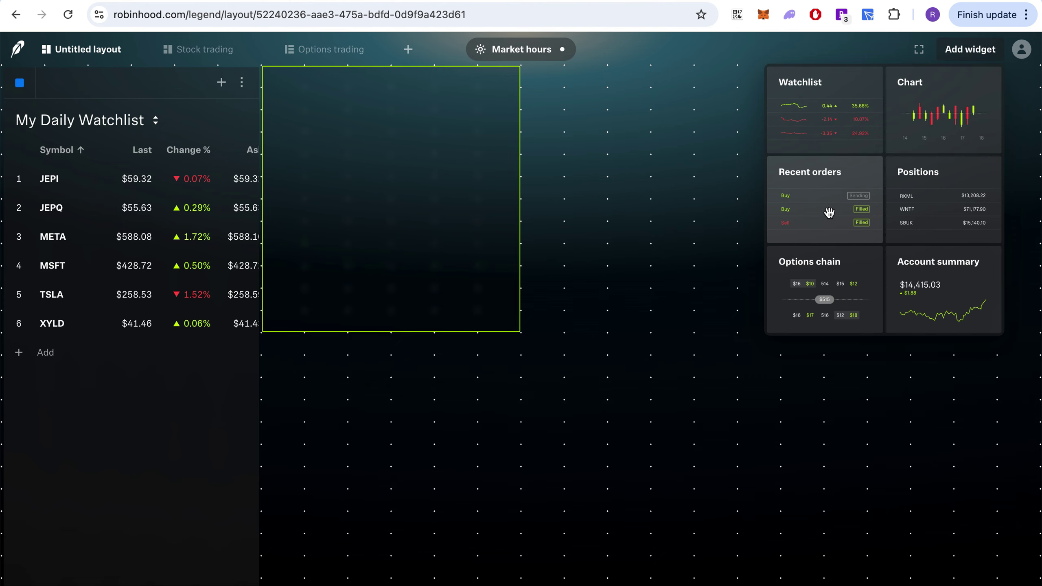
click(824, 291)
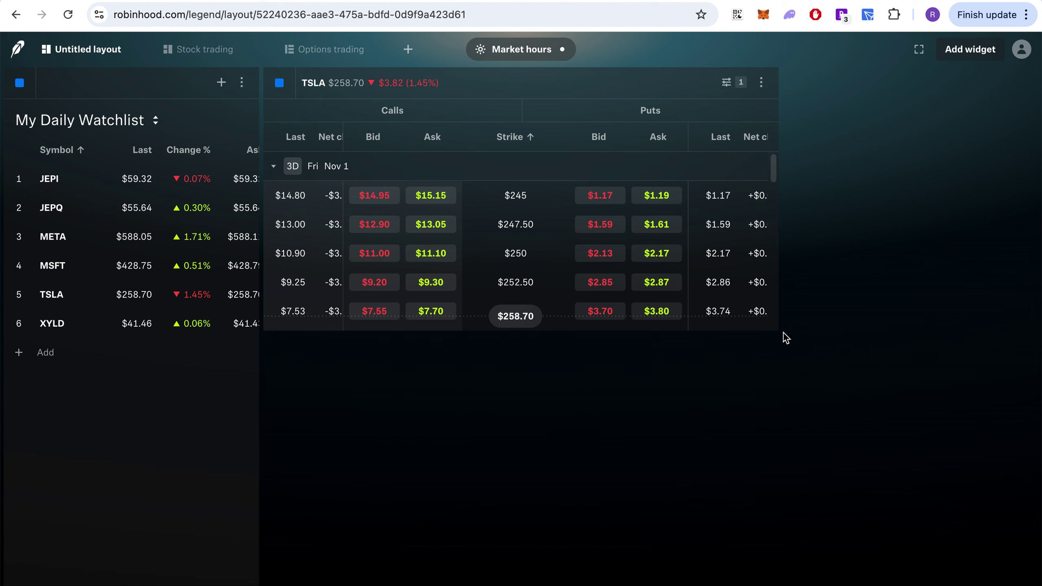
drag(778, 330, 1027, 477)
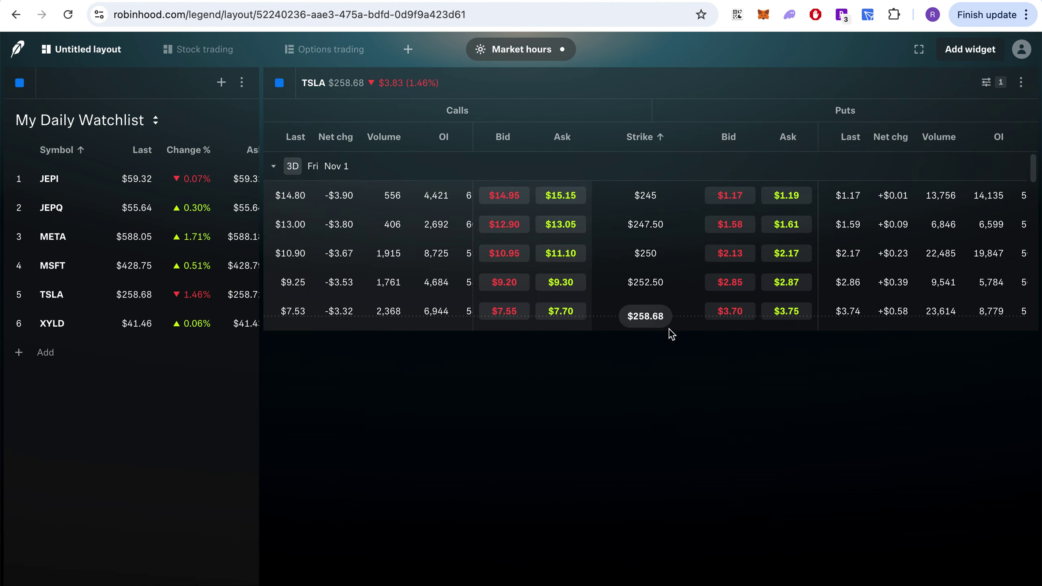
drag(644, 333, 646, 585)
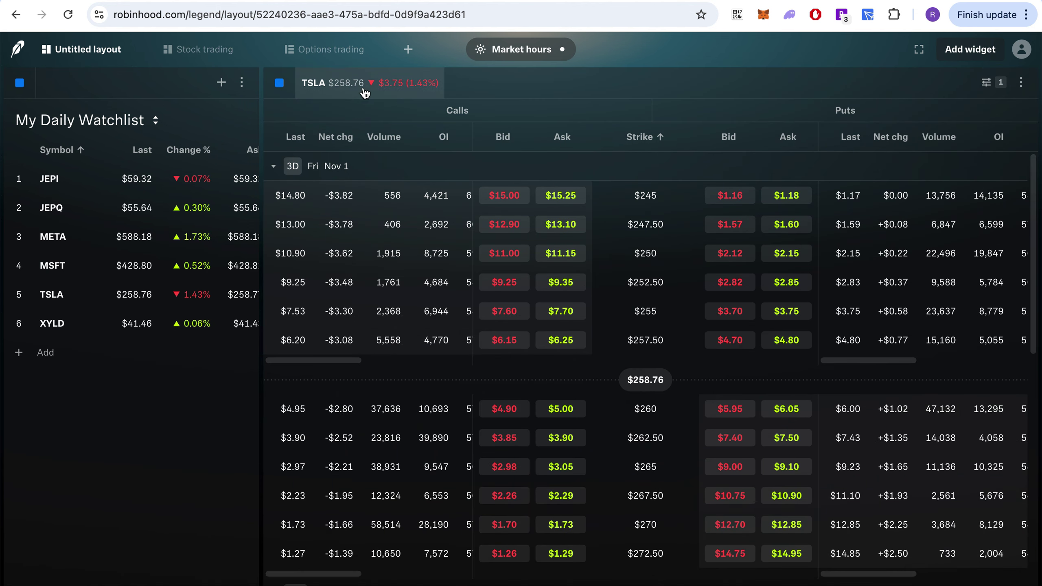
click(349, 87)
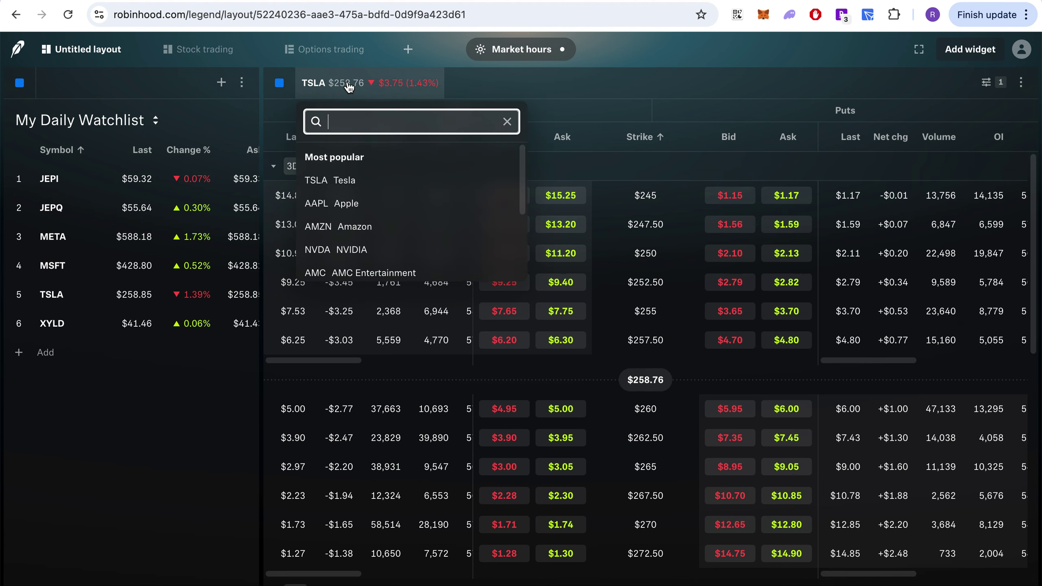
Collapse the Nov 1 expiration and expand the Dec 19, 2025 expiration in the TSLA chain
click(651, 83)
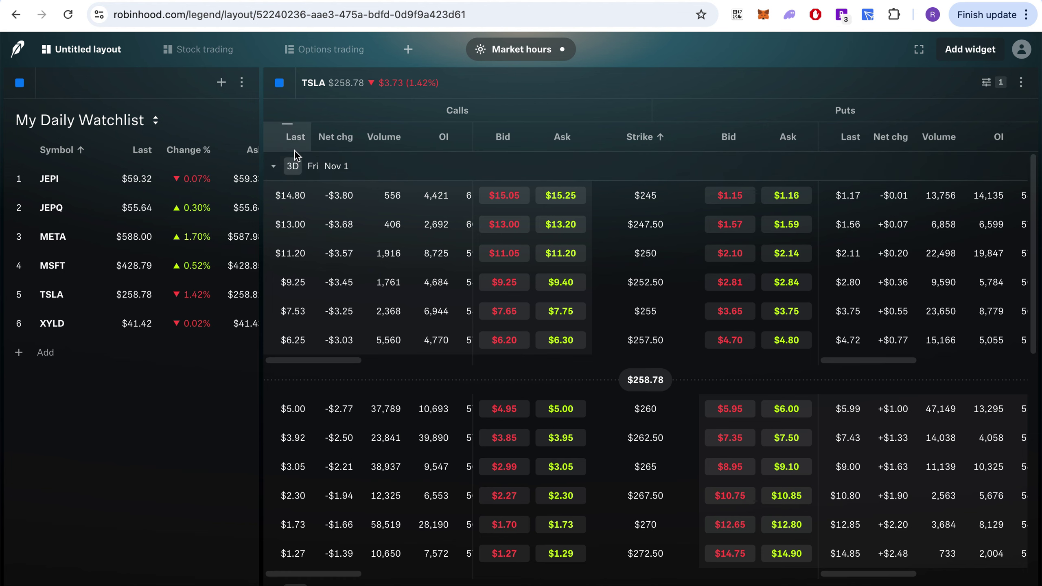
click(276, 167)
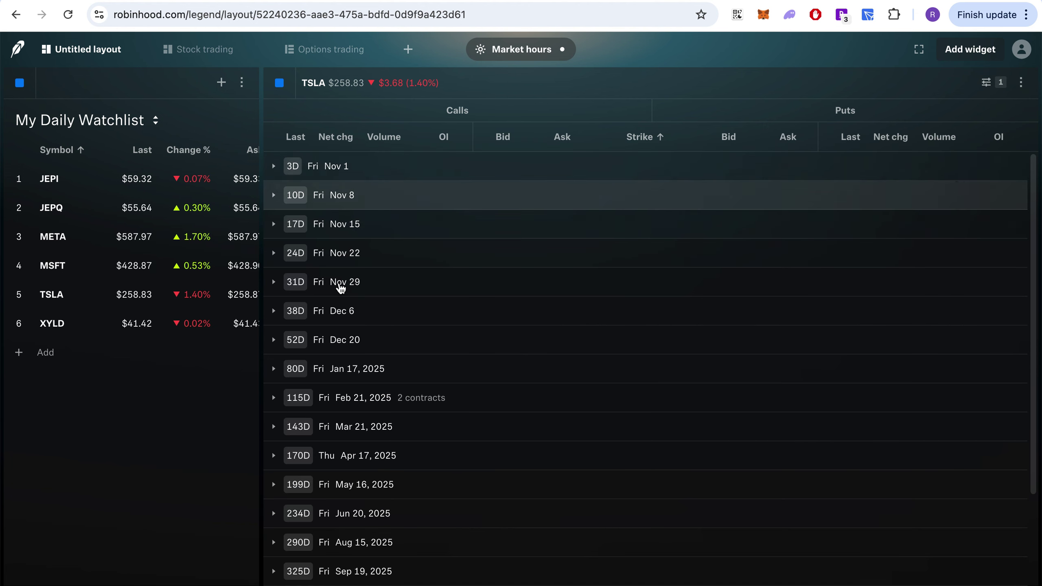
scroll(441, 281, down, 3)
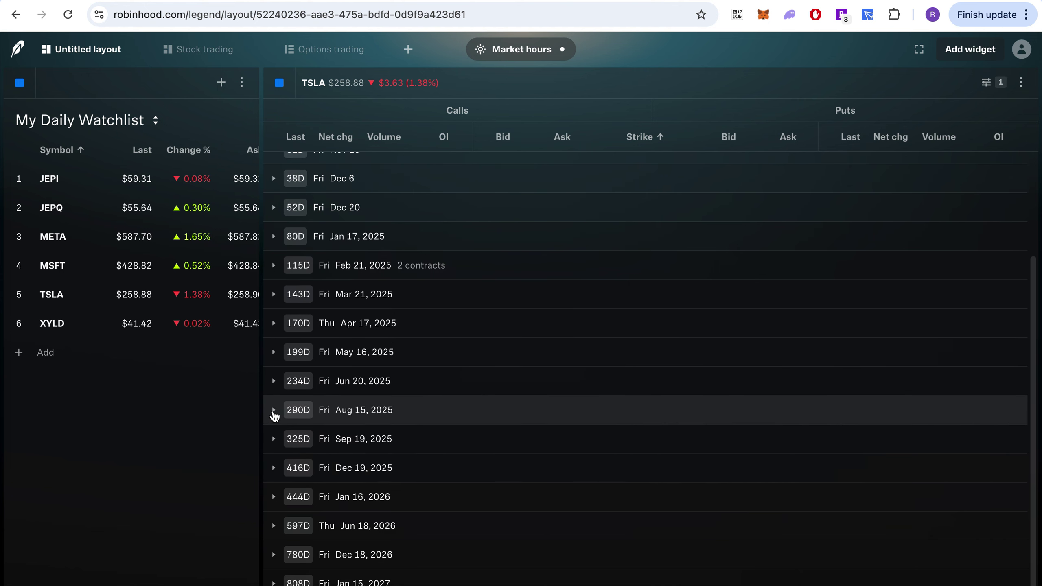
click(274, 468)
scroll(456, 355, down, 10)
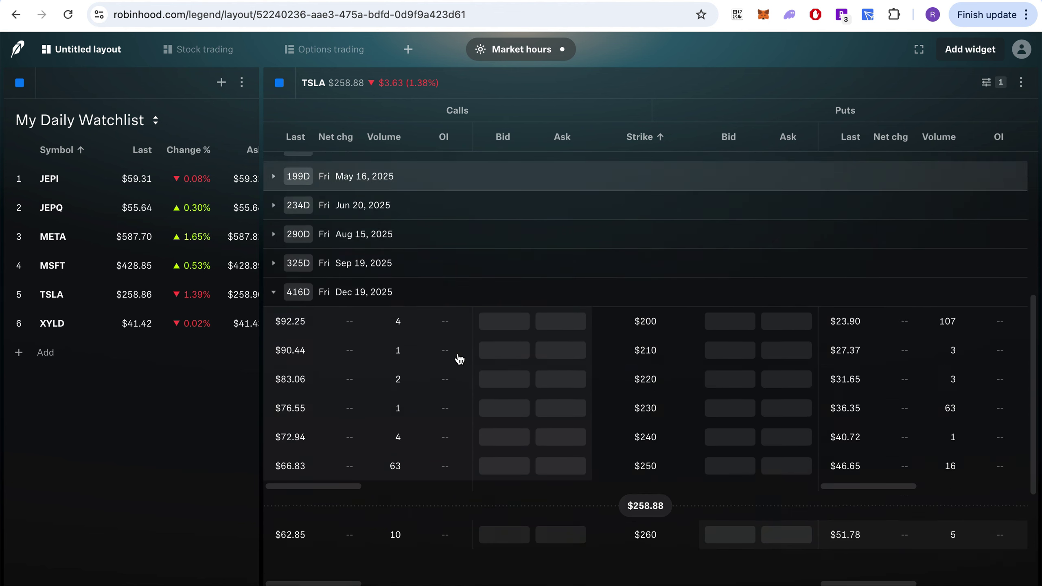
scroll(447, 297, up, 1)
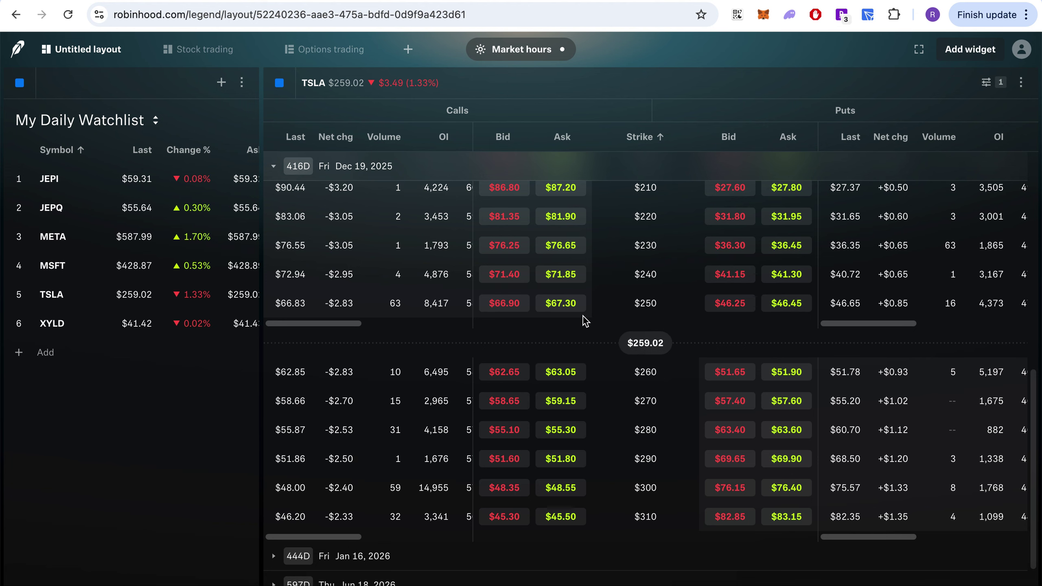
scroll(583, 316, up, 1)
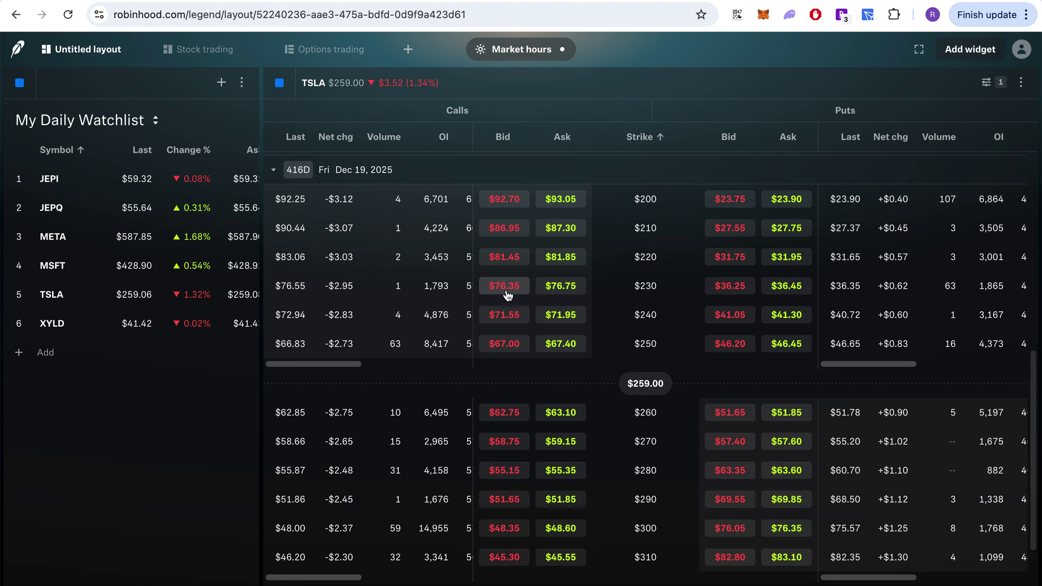
click(504, 344)
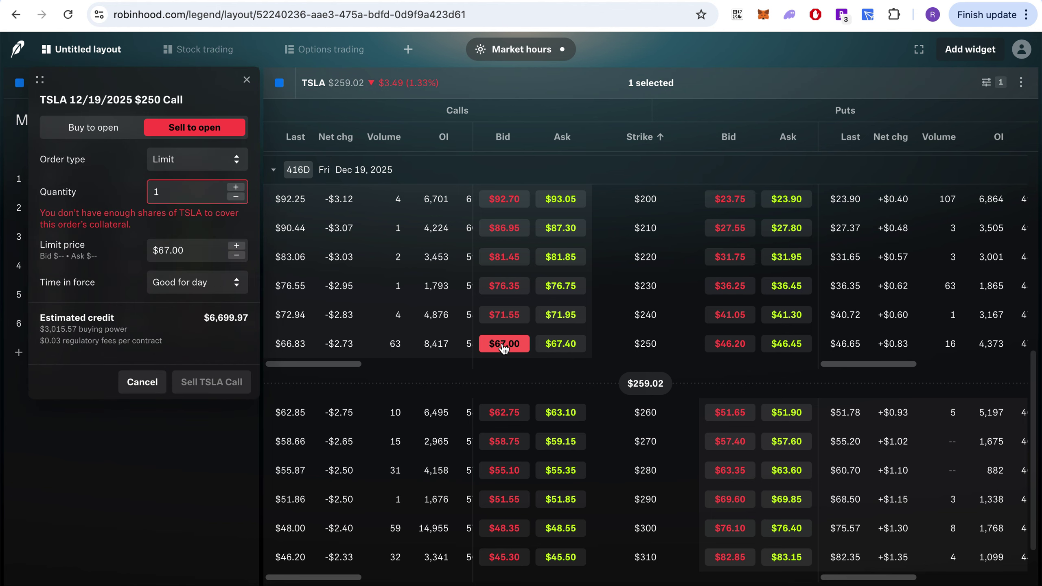
click(102, 132)
click(187, 129)
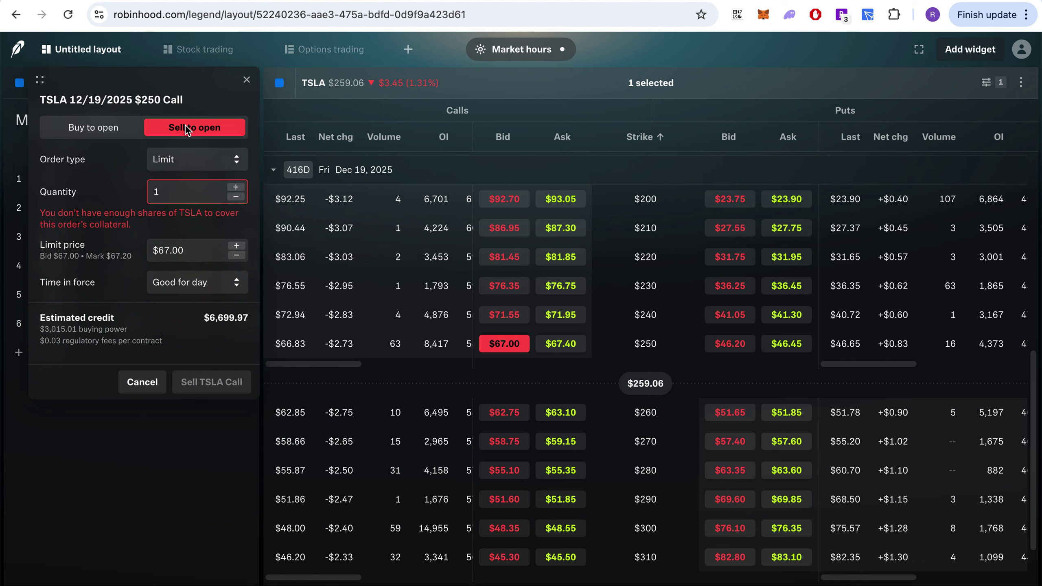
click(80, 135)
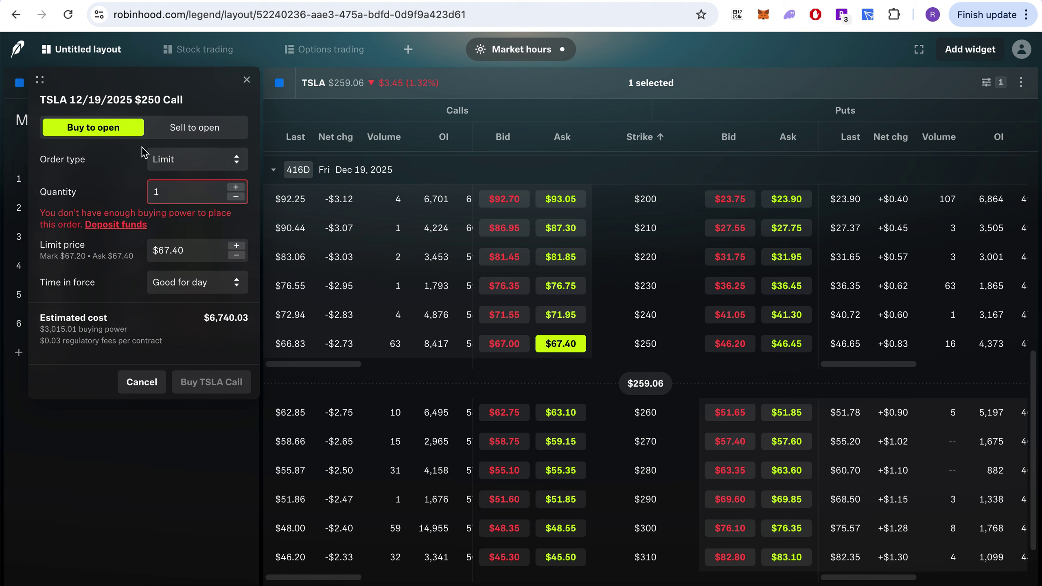
click(208, 164)
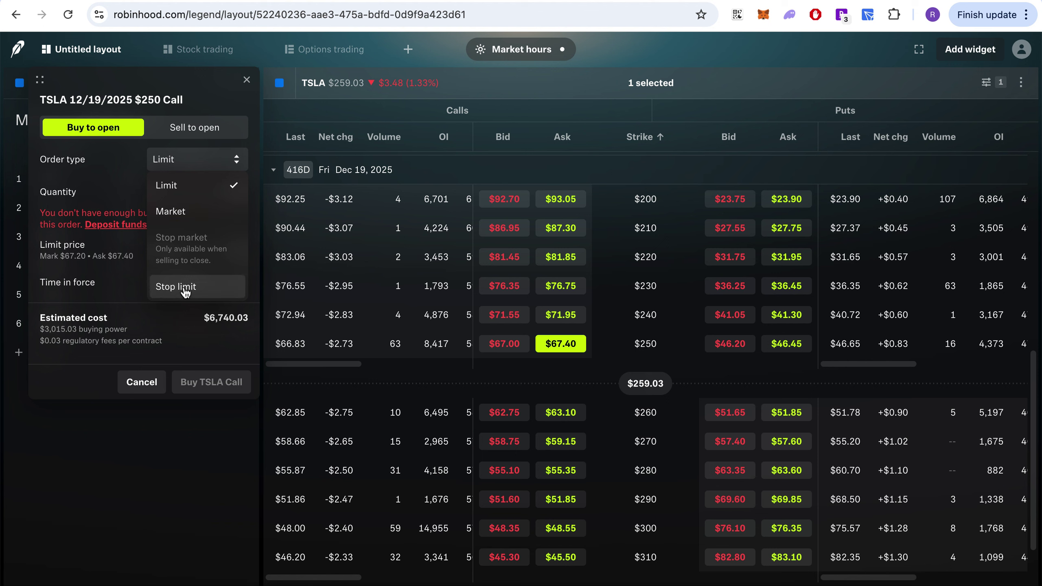
click(104, 179)
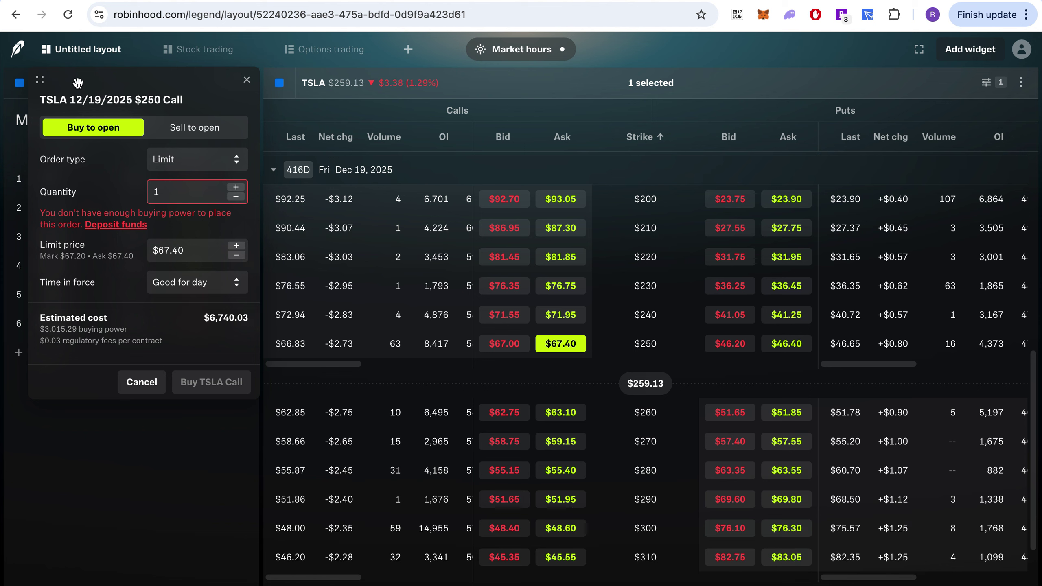
drag(40, 84, 263, 84)
click(309, 104)
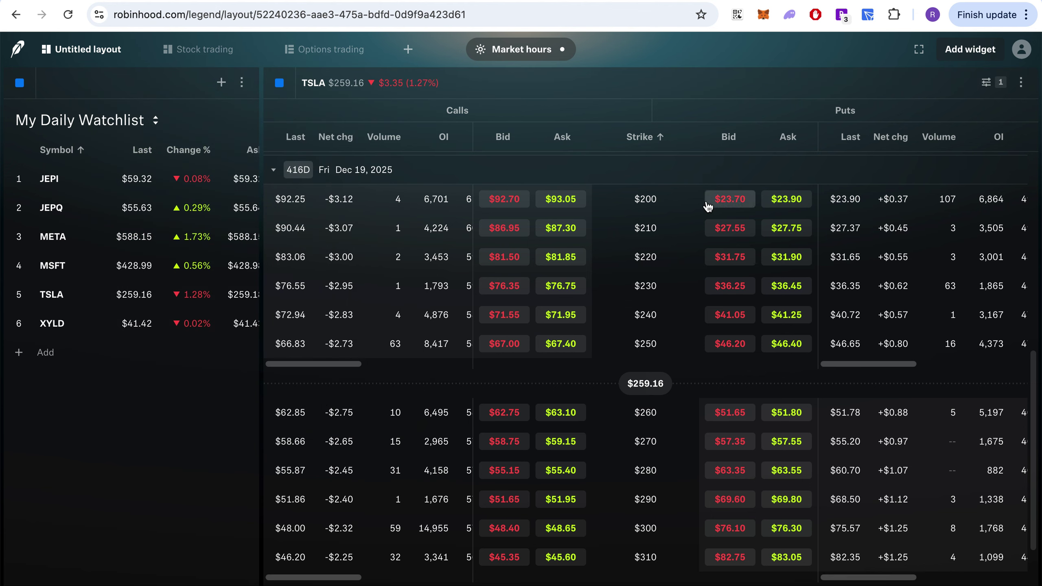
Filter the TSLA options chain to 6 strikes per expiration, keeping expirations of any date
click(1002, 84)
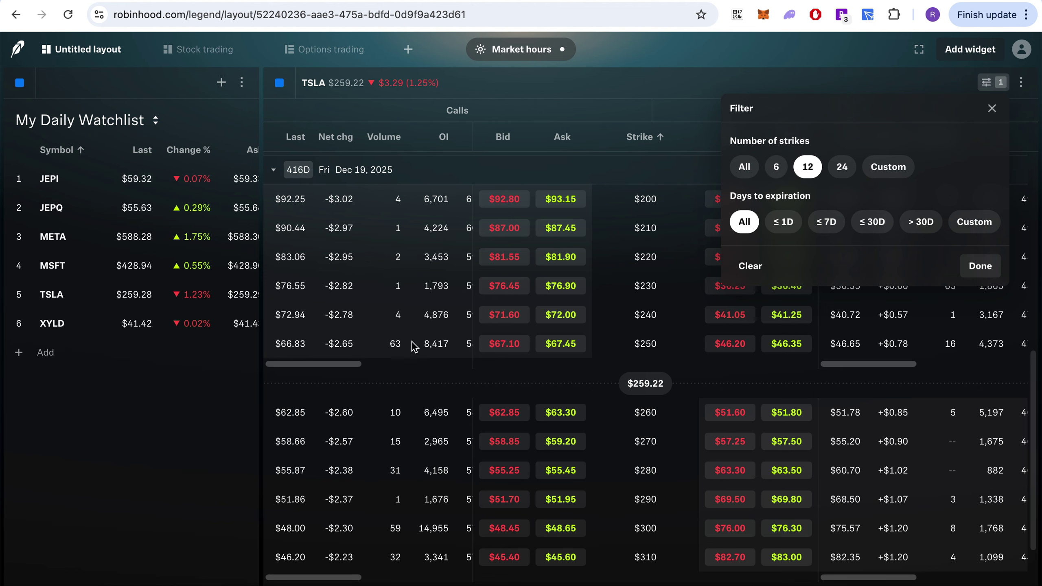
click(840, 175)
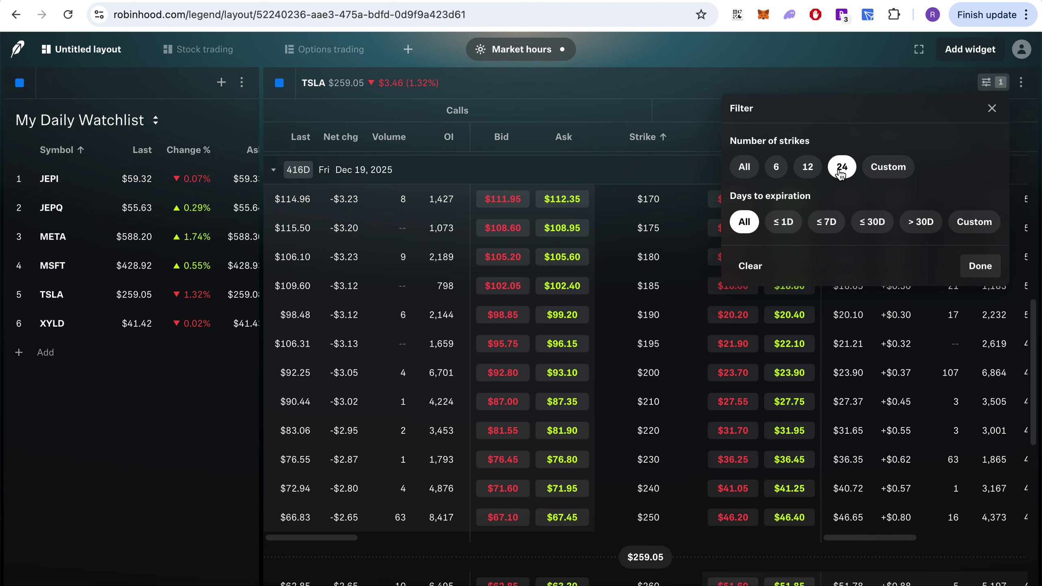
click(777, 167)
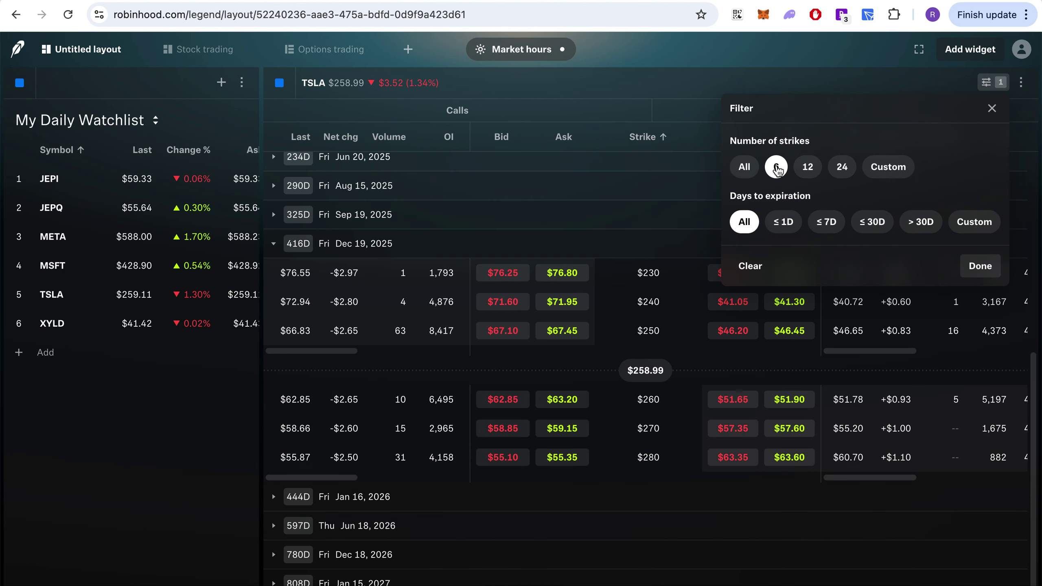
click(744, 168)
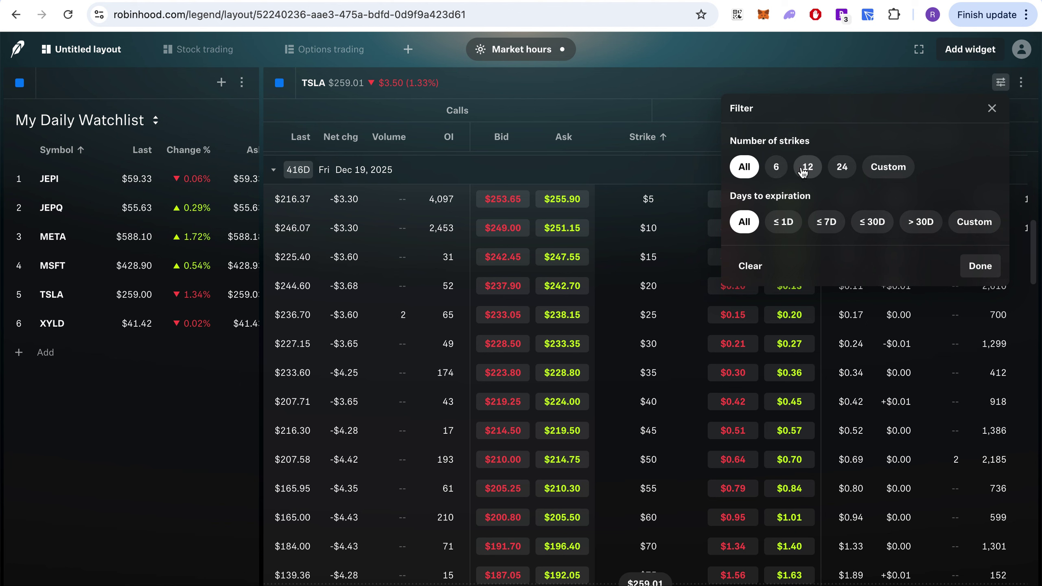
click(776, 168)
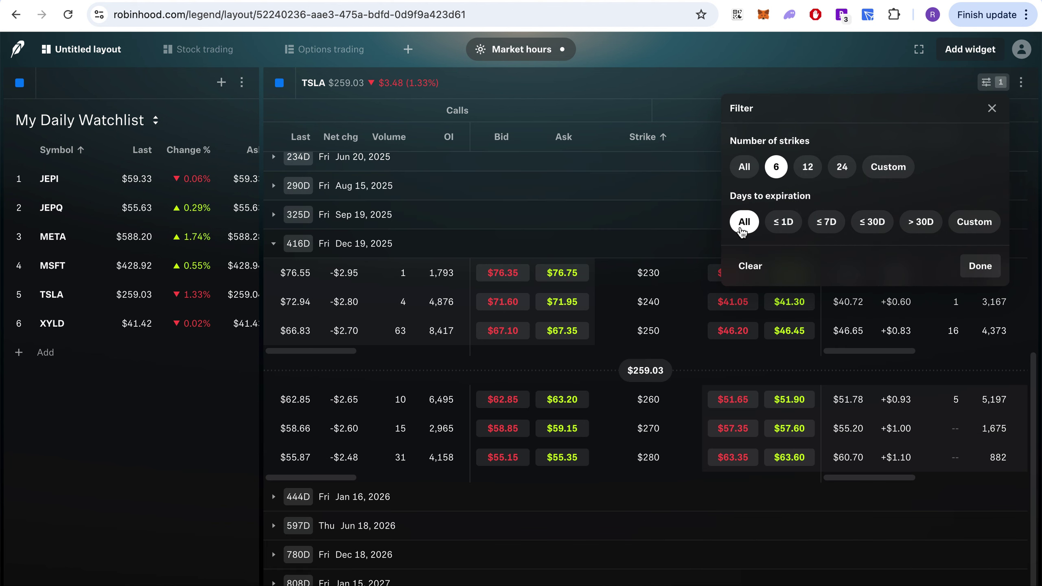
click(874, 224)
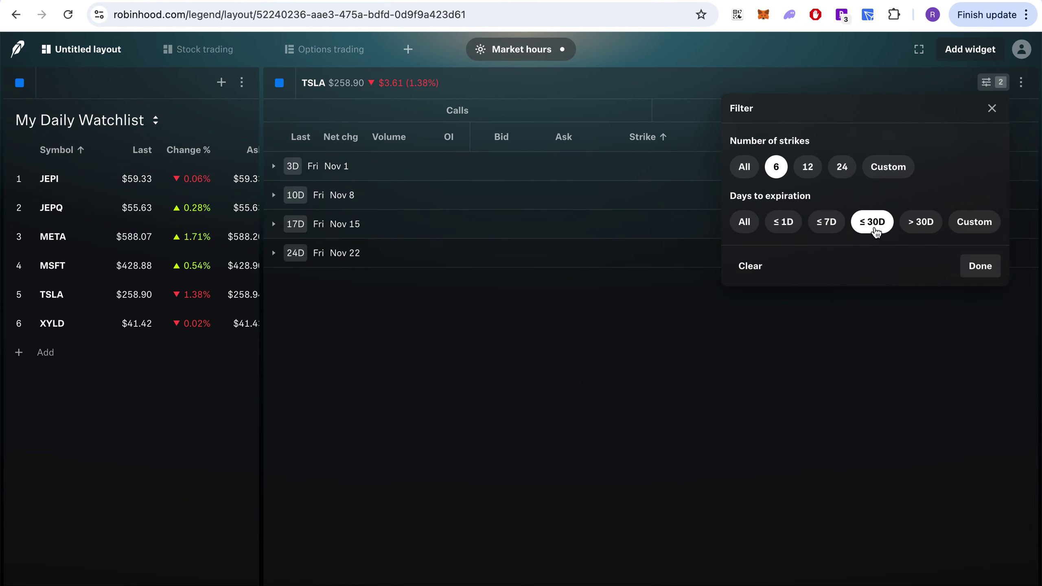
click(753, 223)
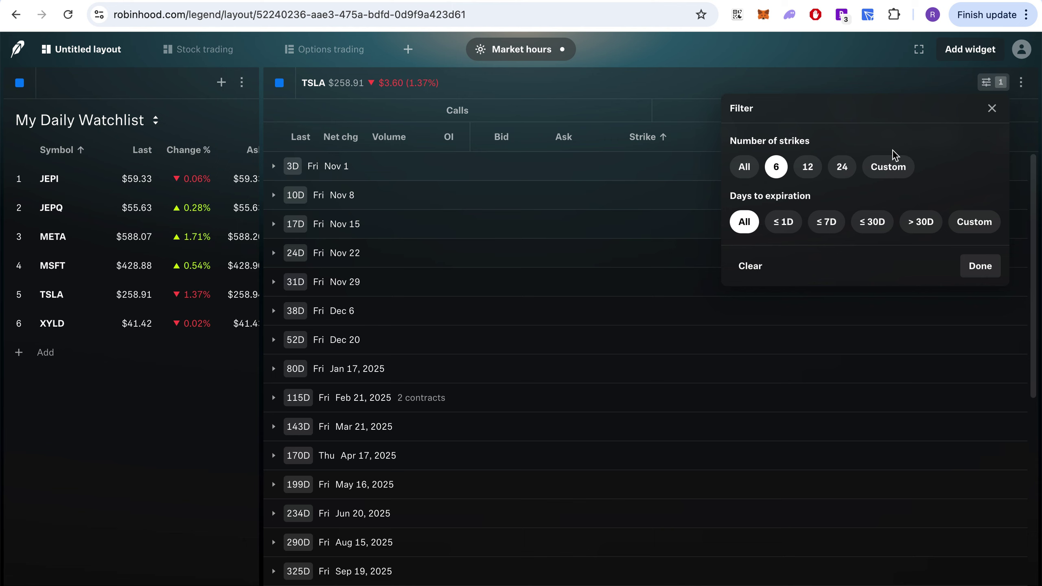
click(974, 265)
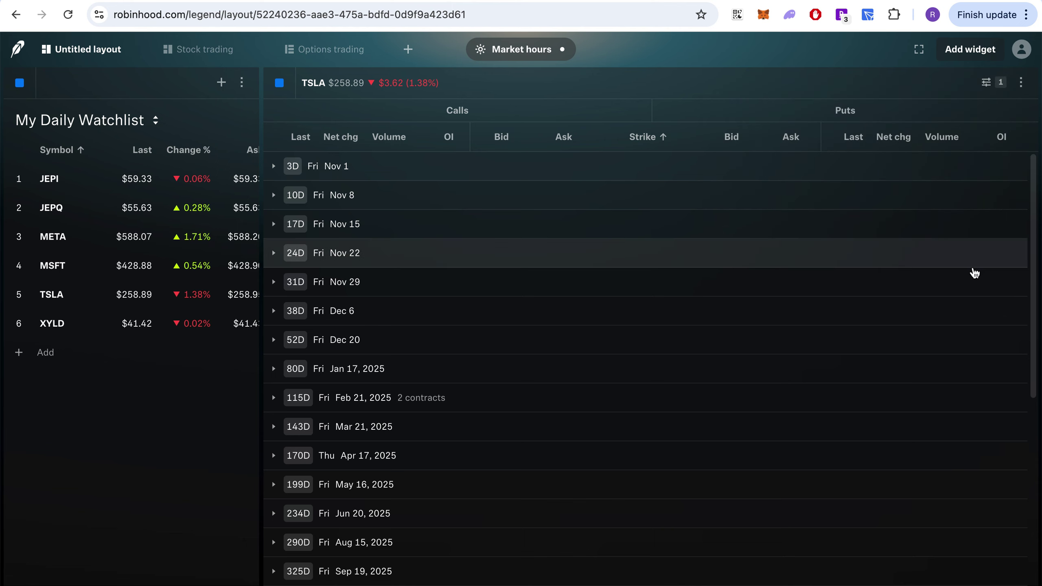
click(1021, 84)
Add and then remove the Previous close column, leaving the options chain columns unchanged
mouse_move(1000, 119)
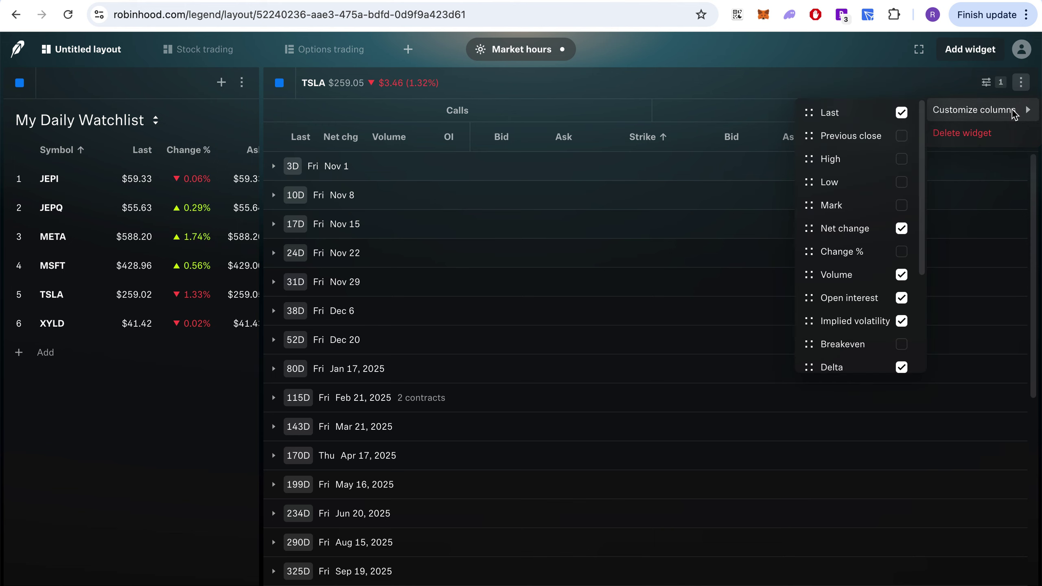
scroll(829, 250, down, 3)
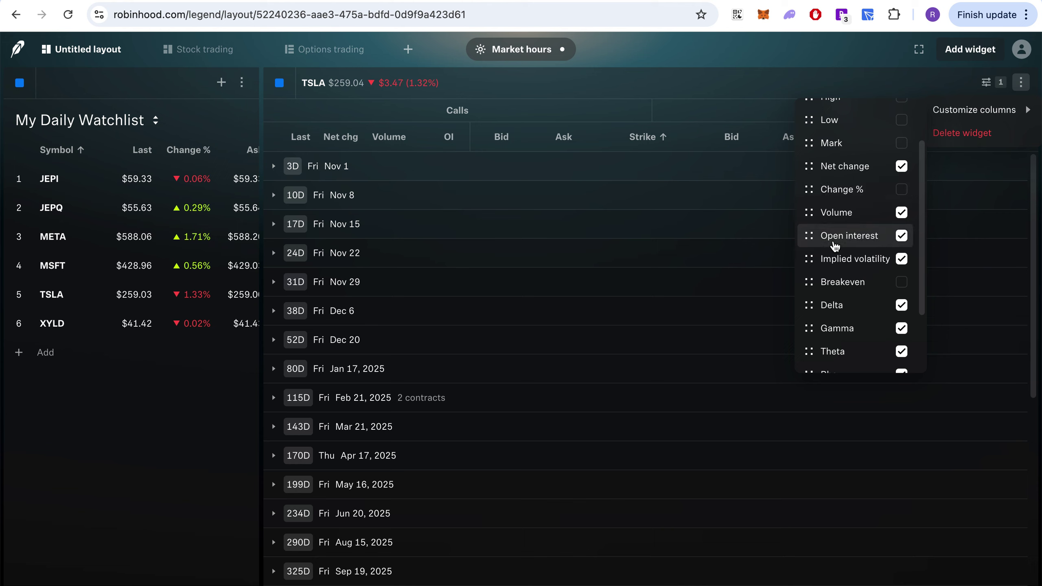
scroll(835, 246, down, 4)
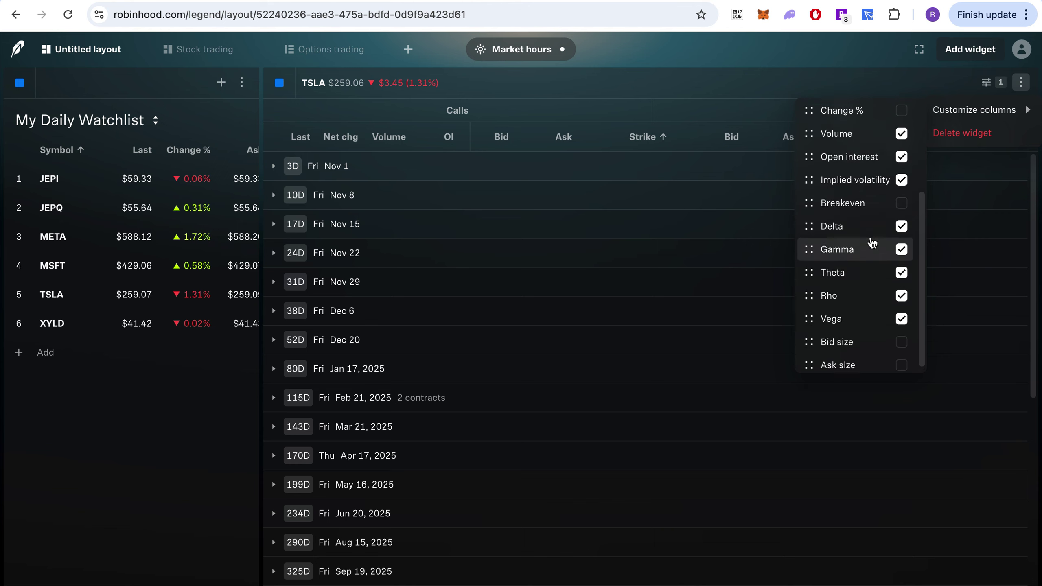
scroll(871, 240, up, 7)
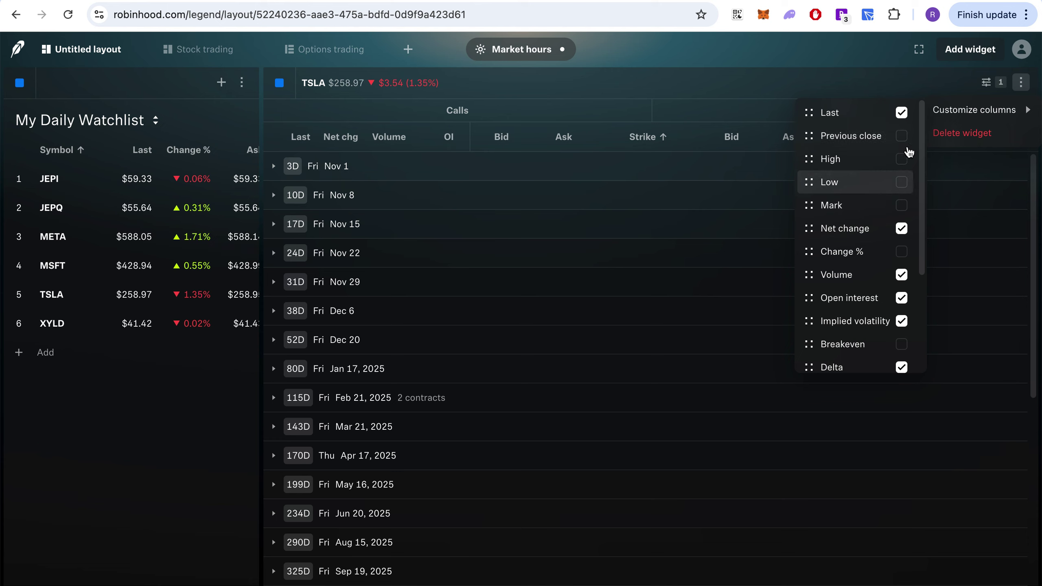
click(902, 137)
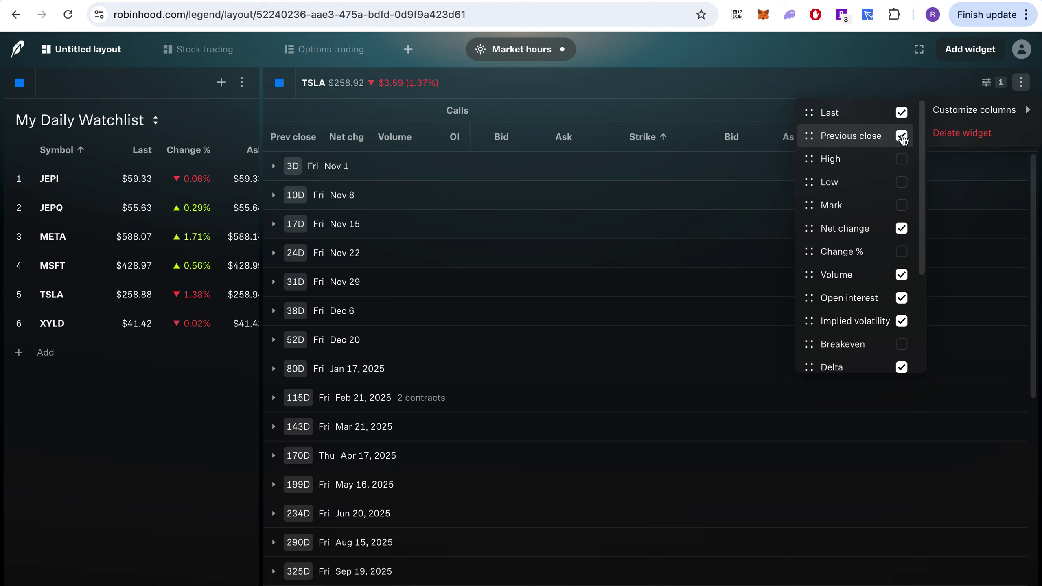
click(902, 137)
drag(808, 112, 808, 162)
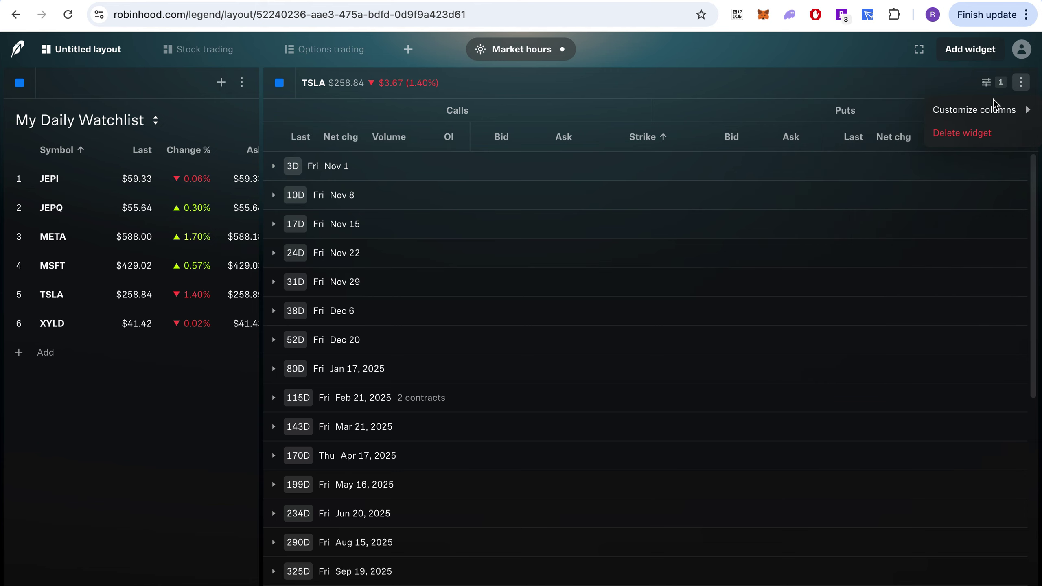
click(926, 83)
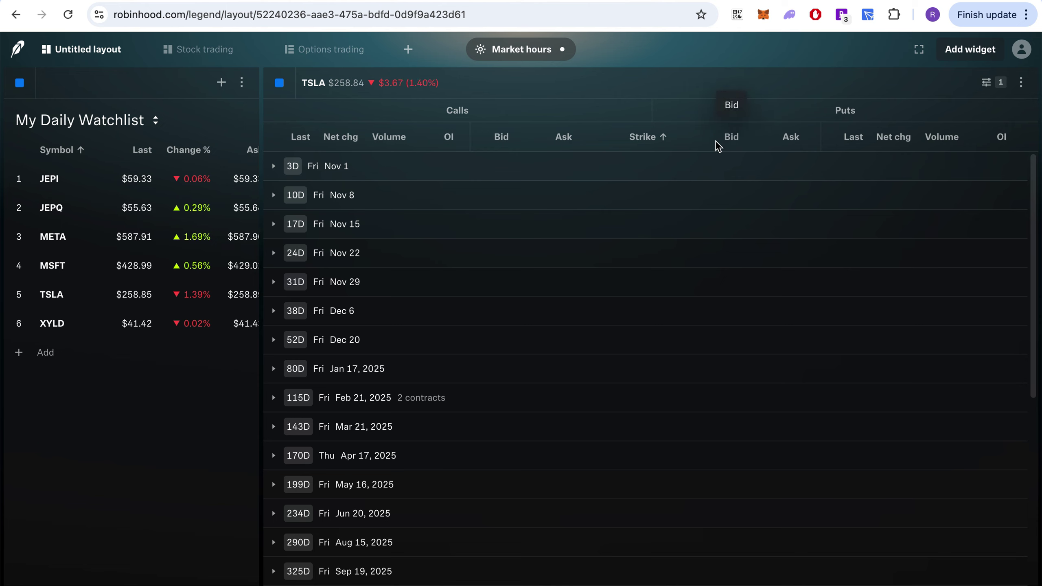
click(1021, 83)
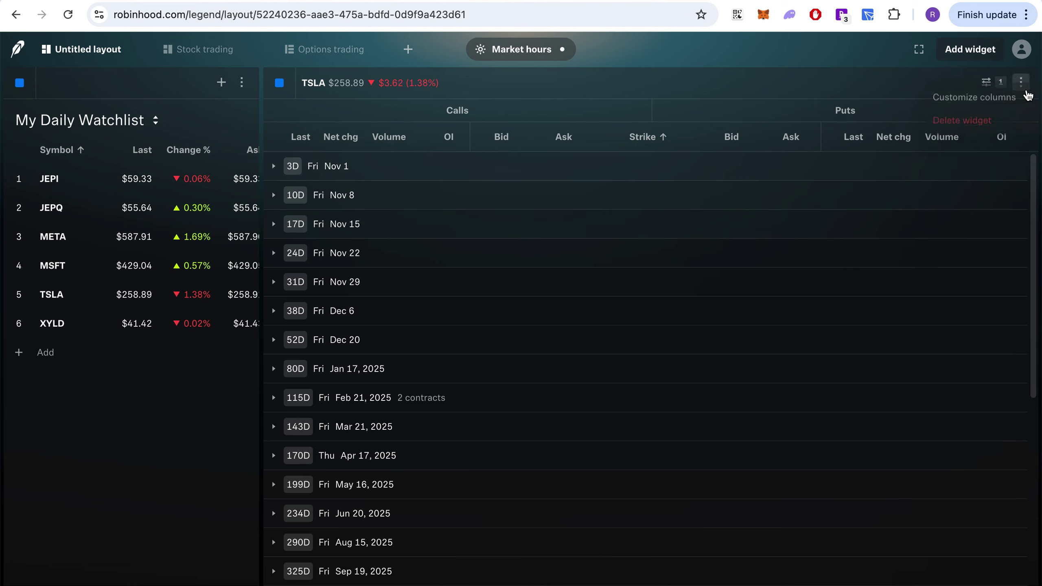
Delete the TSLA options chain and add a TSLA 1D 5m candlestick chart in its place
click(976, 135)
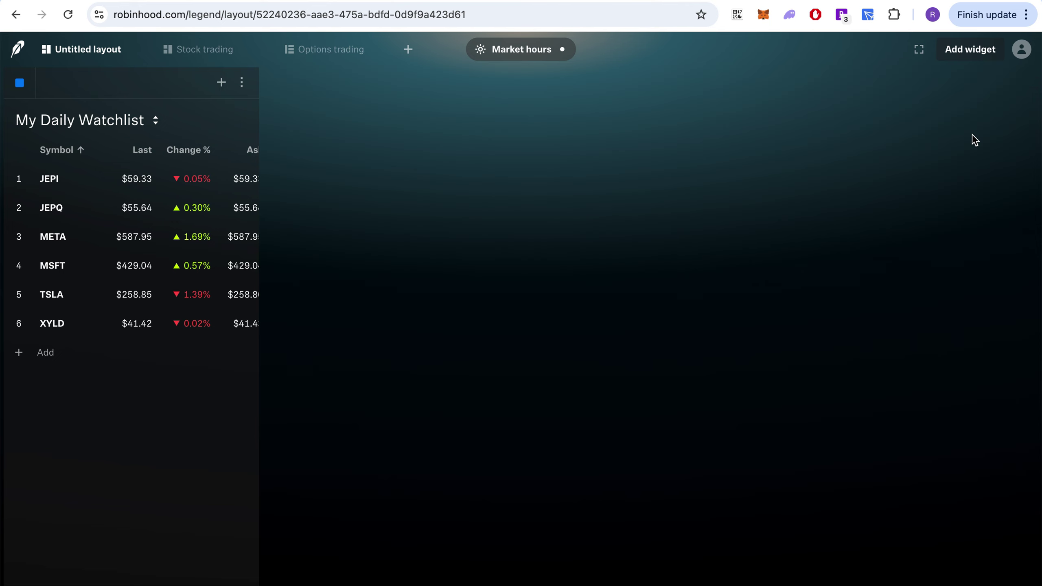
click(974, 51)
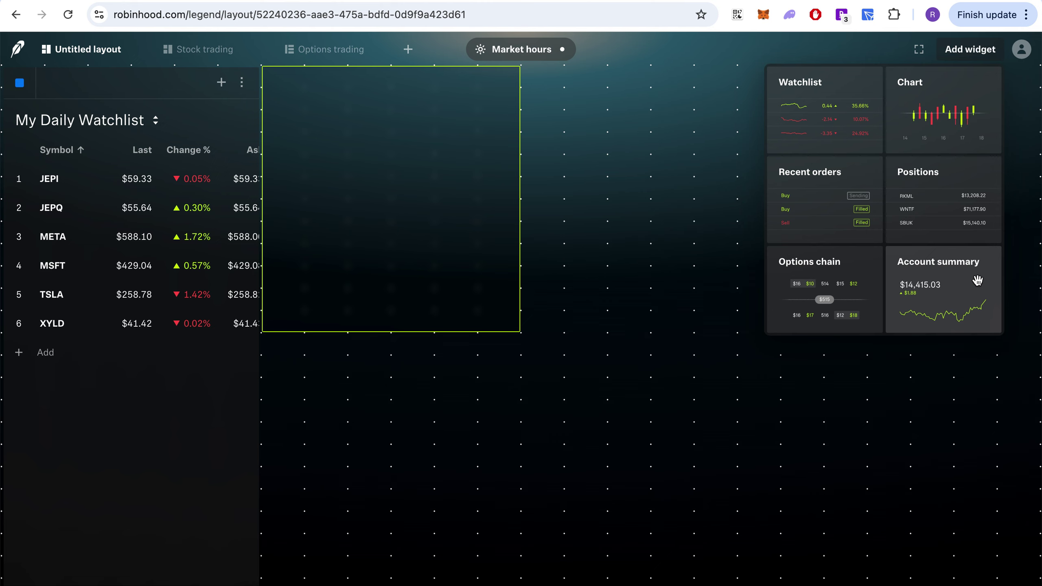
click(951, 125)
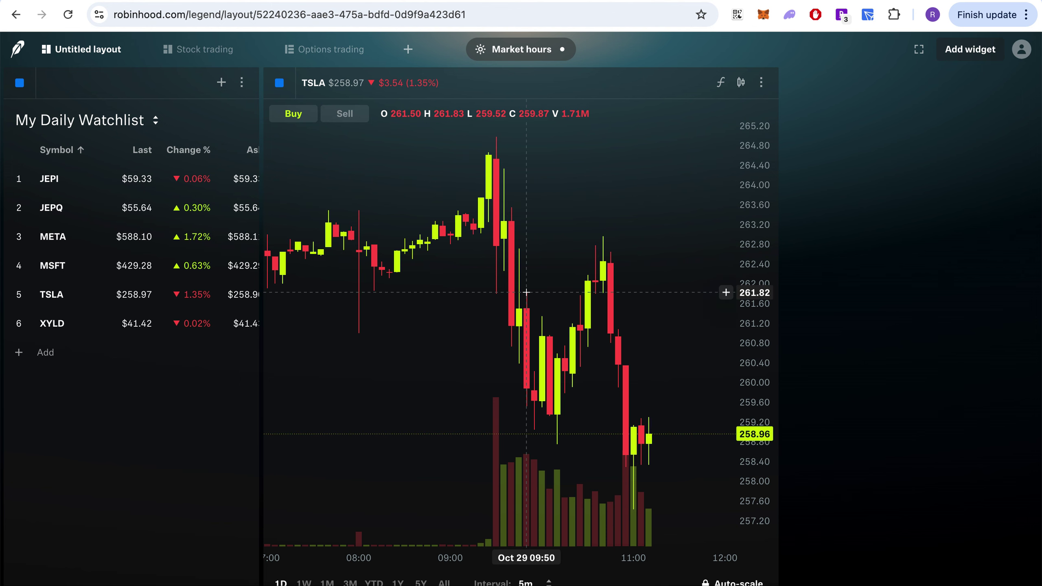
click(243, 85)
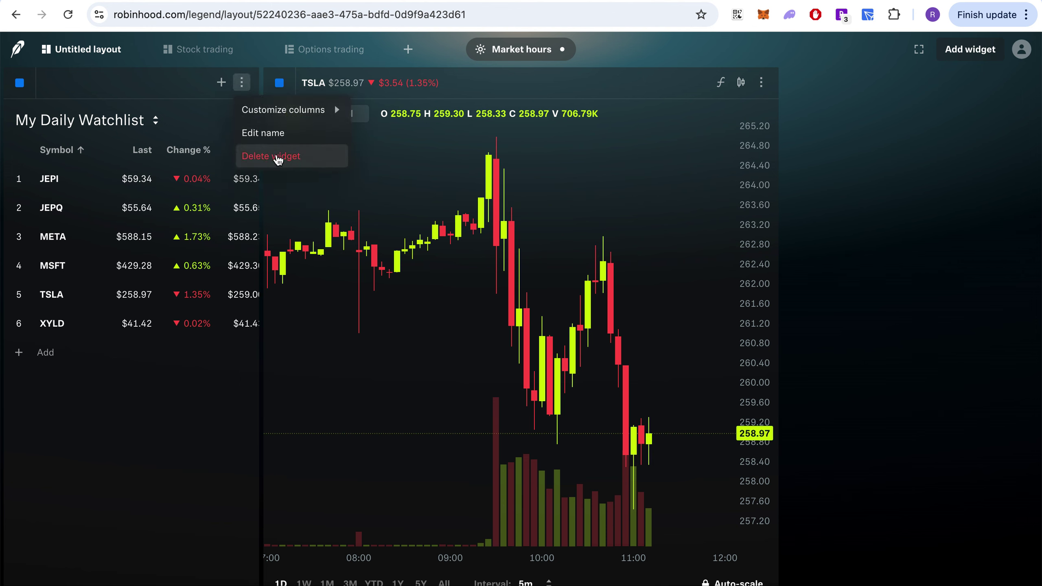
Delete the watchlist and stretch the TSLA chart to the window's left and right edges
click(273, 157)
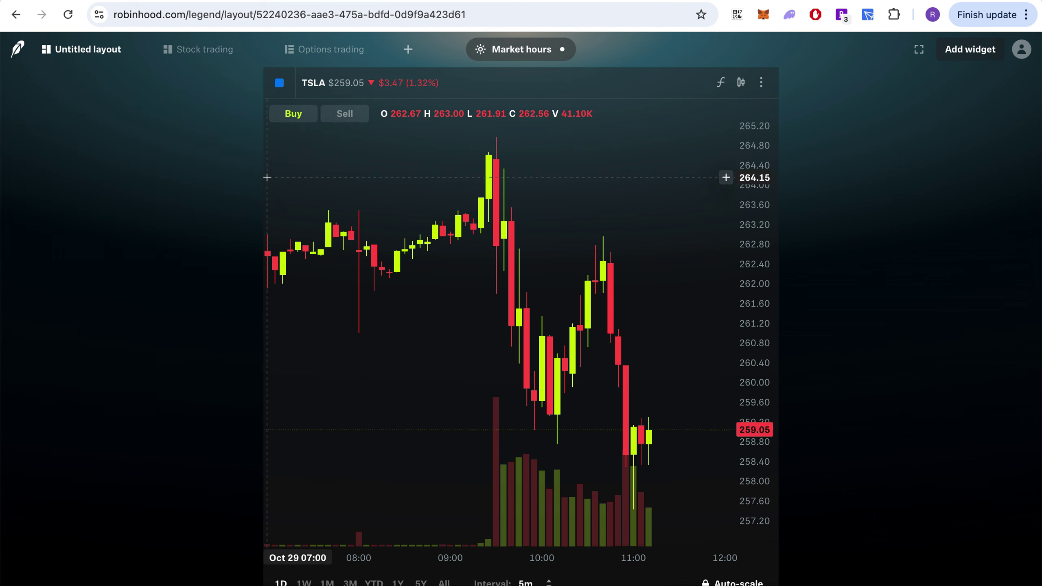
mouse_move(263, 178)
mouse_down()
mouse_move(93, 163)
mouse_move(172, 136)
mouse_up()
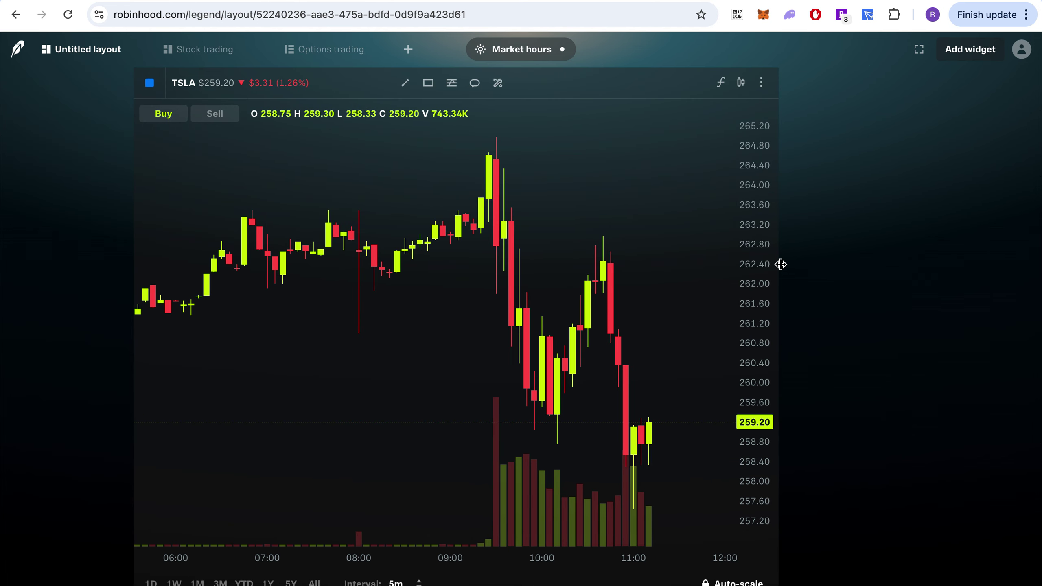
drag(781, 265, 1037, 238)
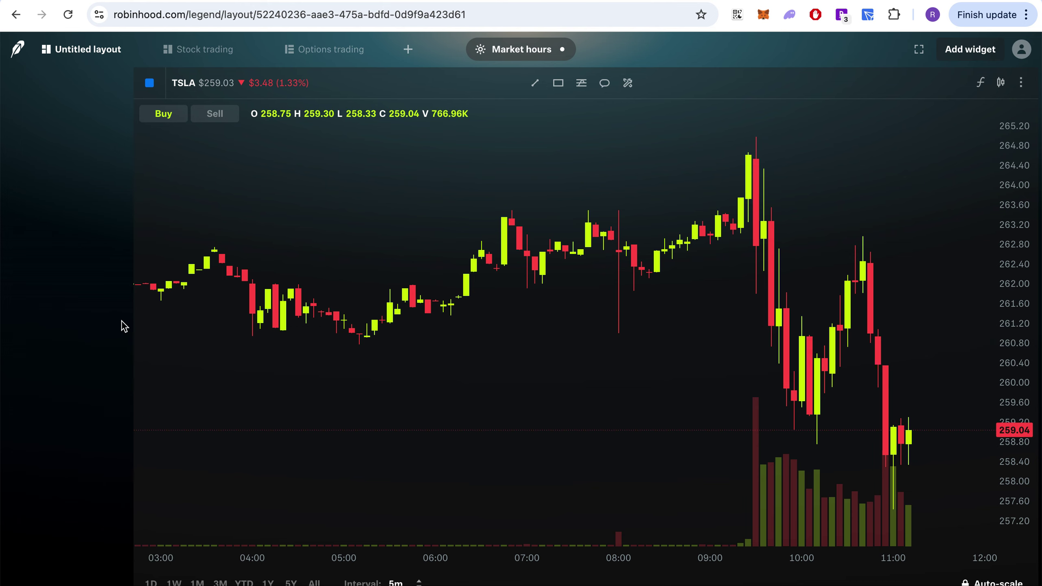
drag(132, 321, 3, 287)
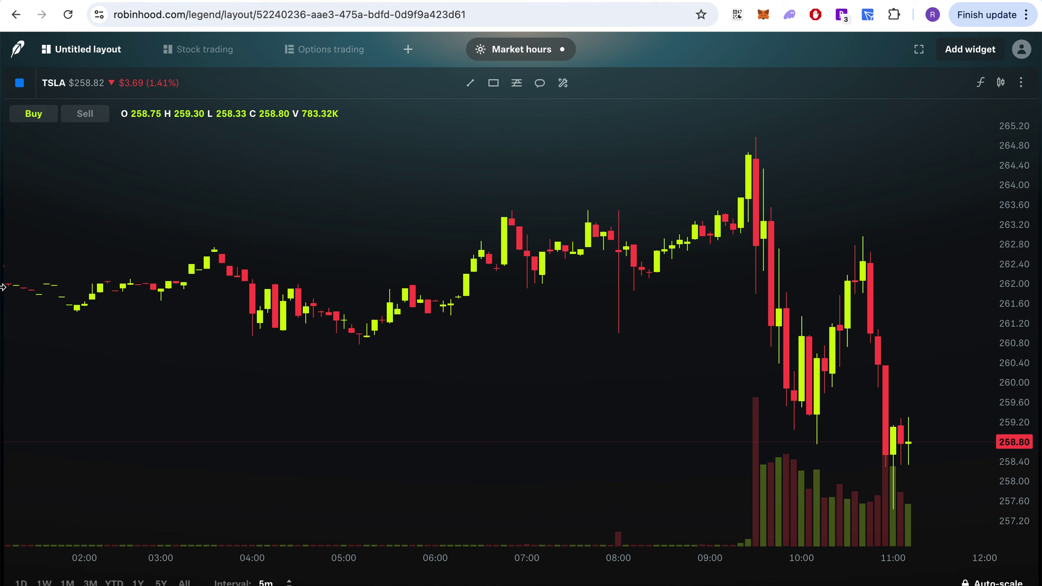
click(97, 84)
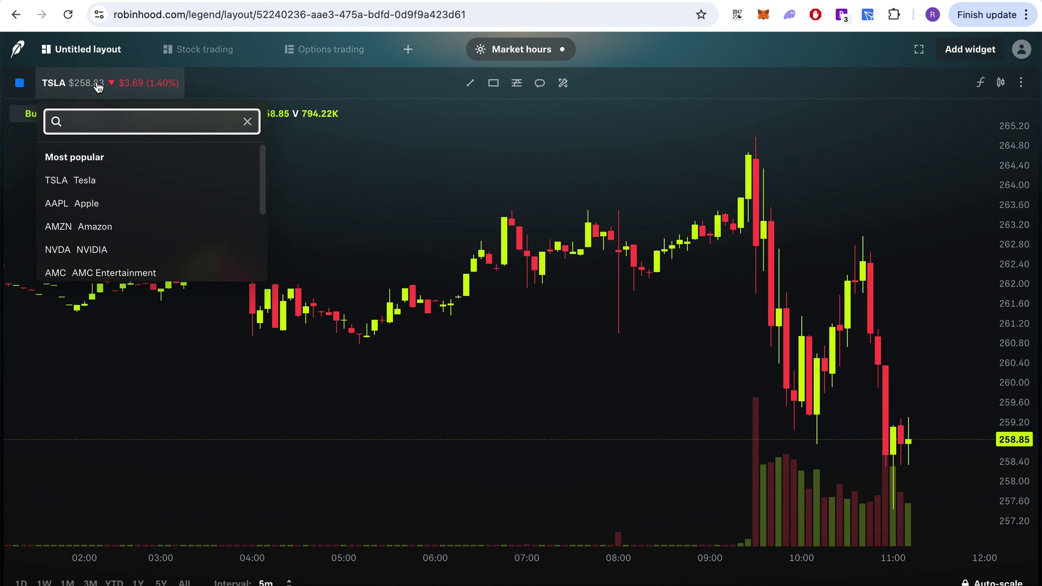
click(101, 204)
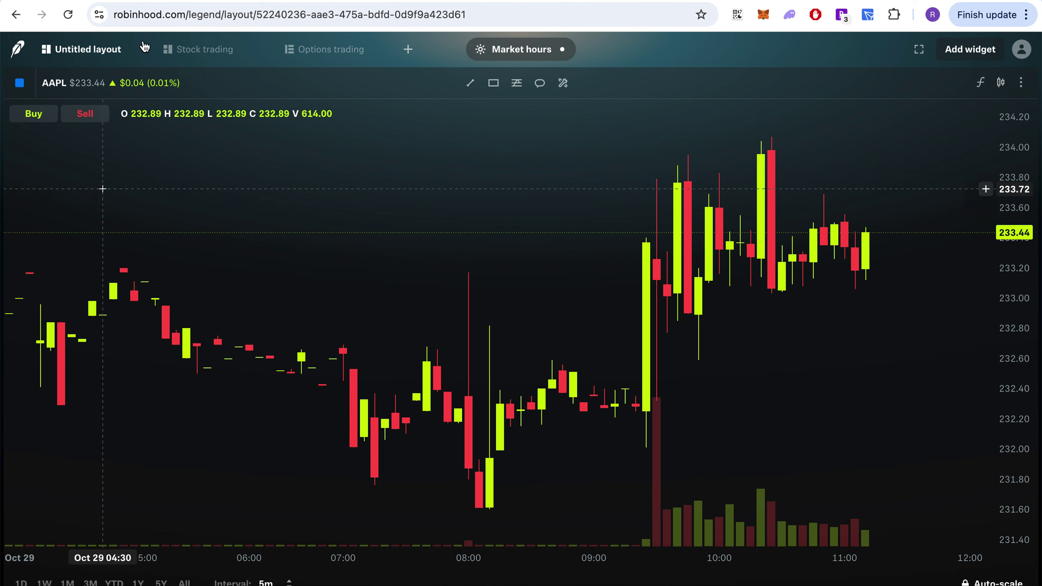
click(90, 85)
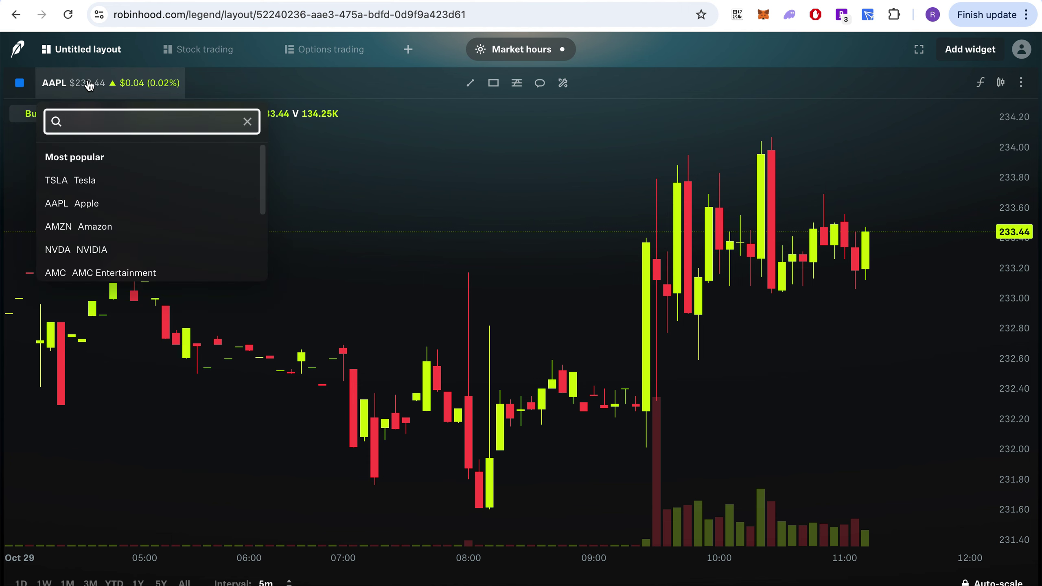
click(84, 171)
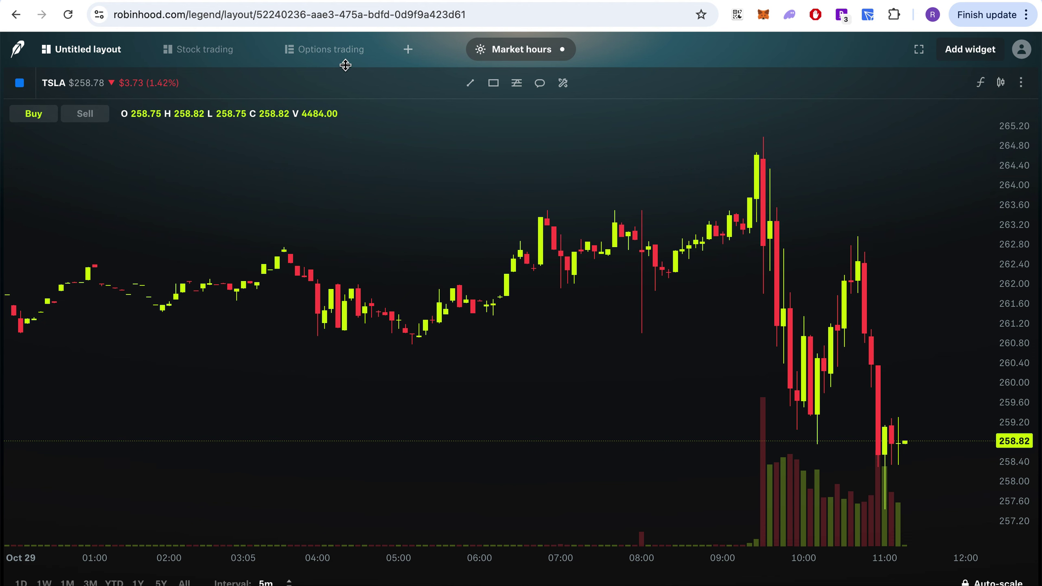
click(95, 90)
scroll(135, 215, down, 3)
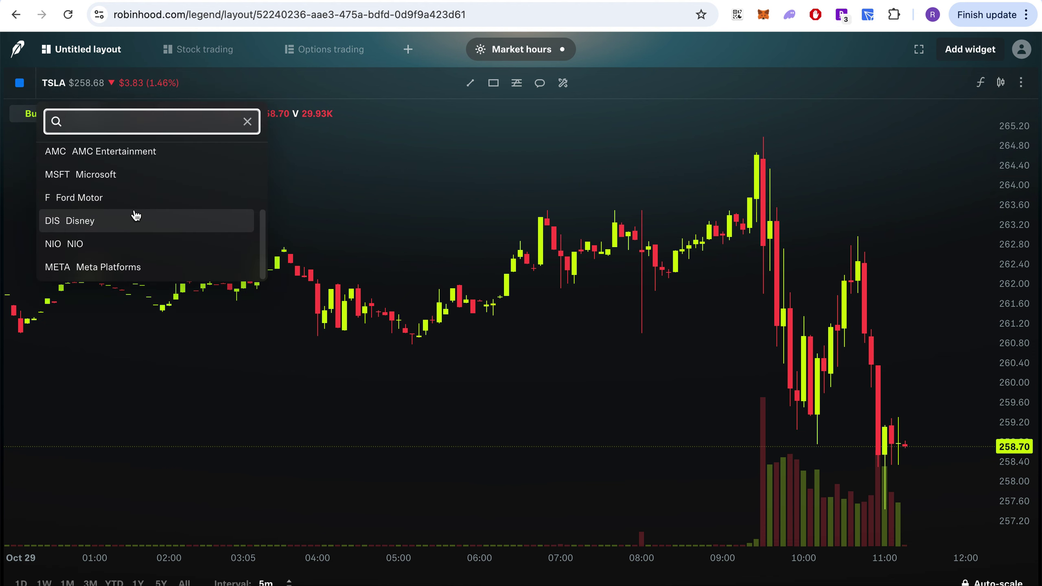
click(227, 83)
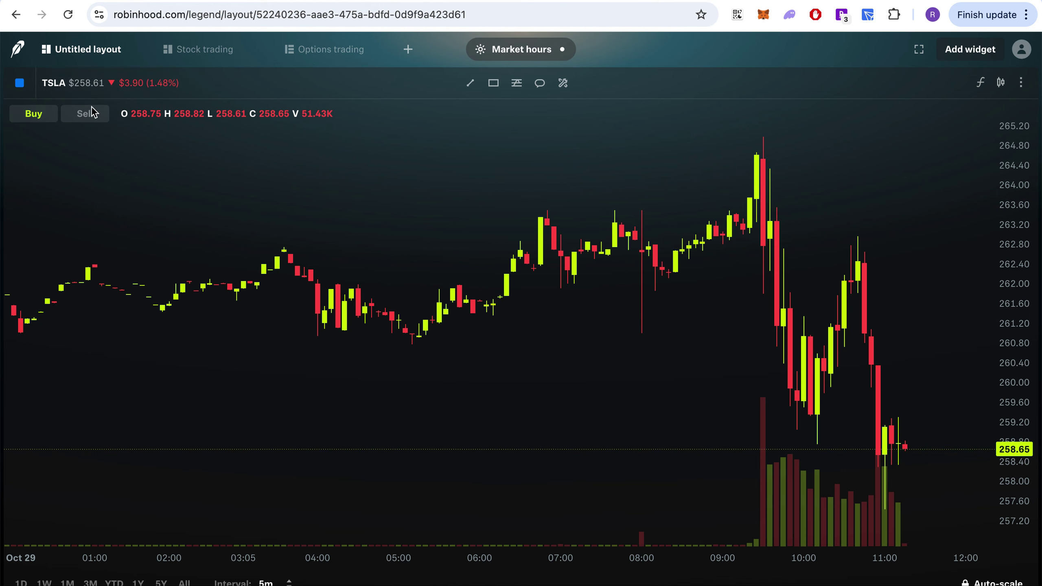
click(34, 113)
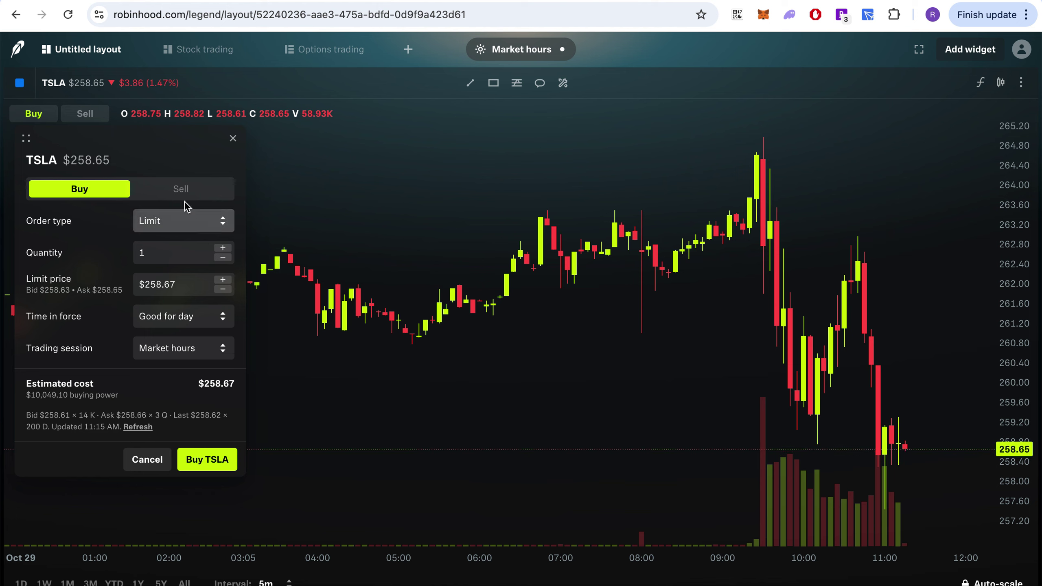
click(232, 141)
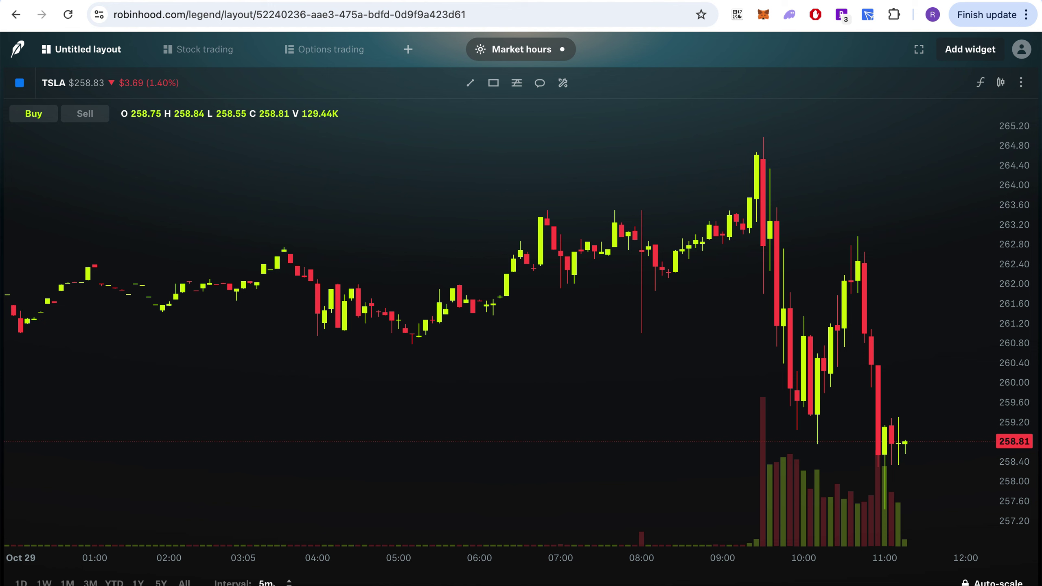
Switch the TSLA chart to daily candles and view its one-week and one-month ranges
click(289, 582)
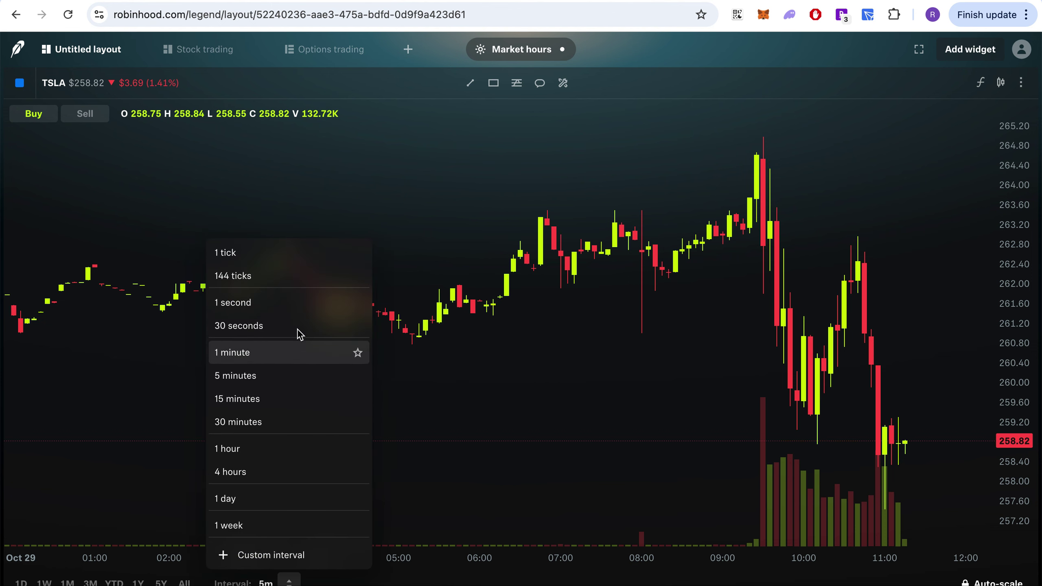
click(251, 504)
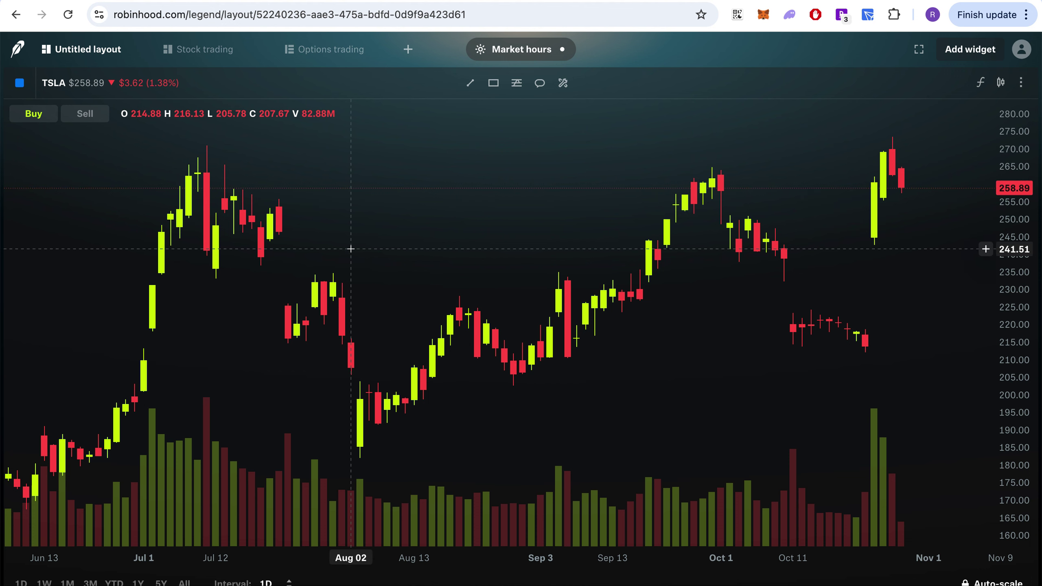
click(45, 583)
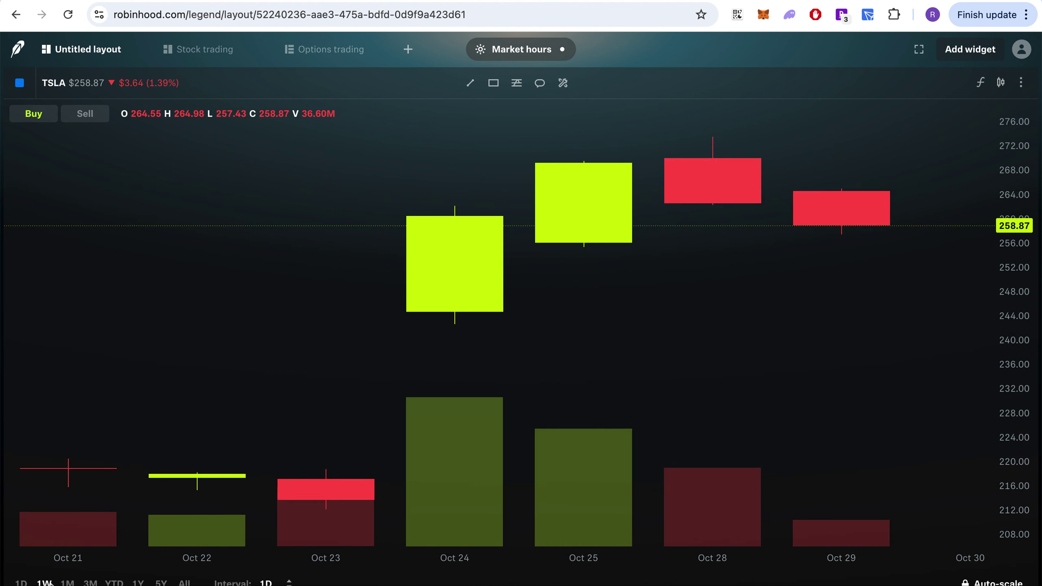
click(67, 582)
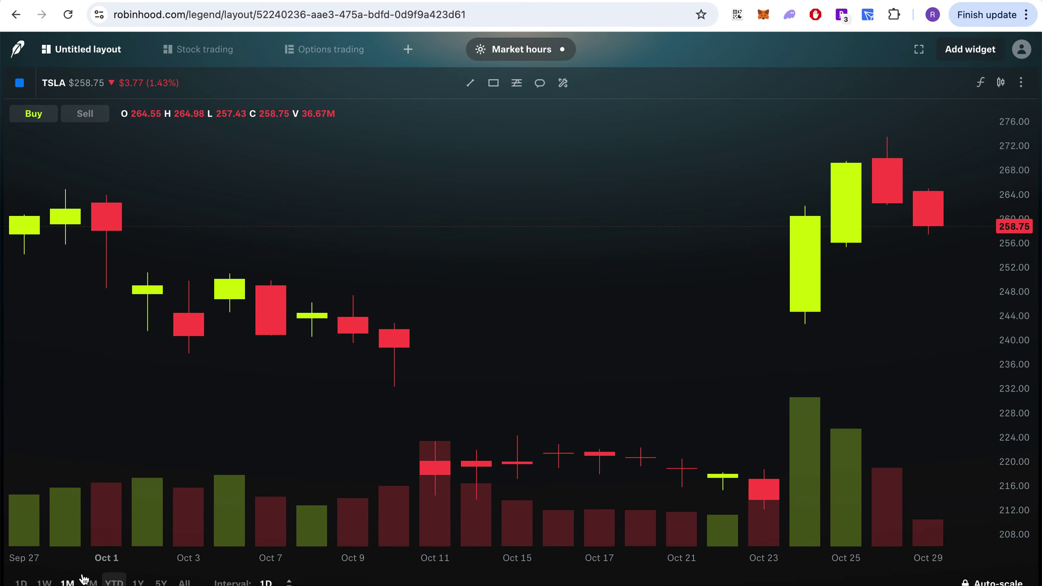
Try the all-time, one-year, three-month and one-month TSLA ranges, settling on year-to-date
click(184, 583)
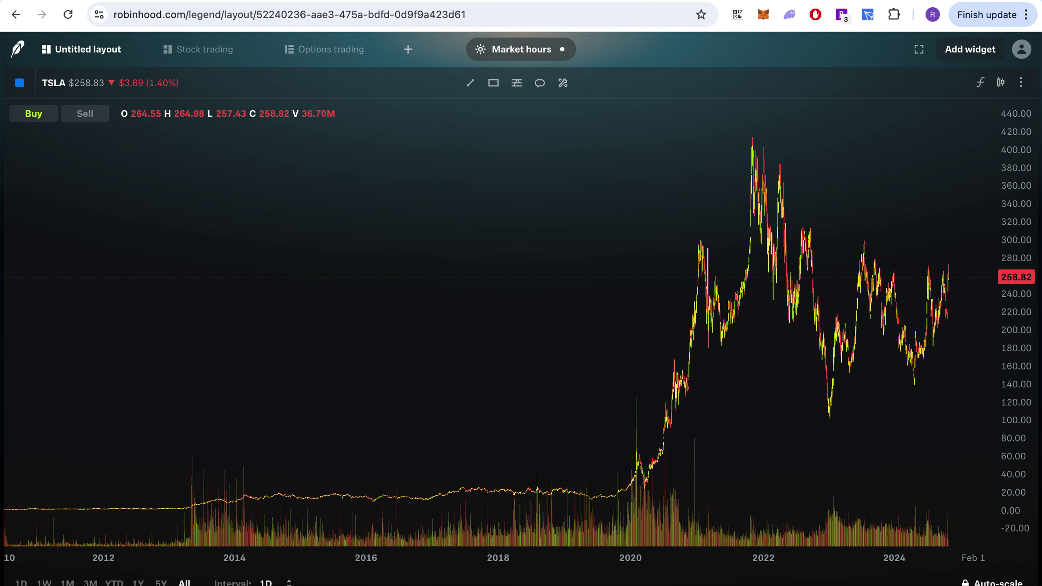
click(137, 582)
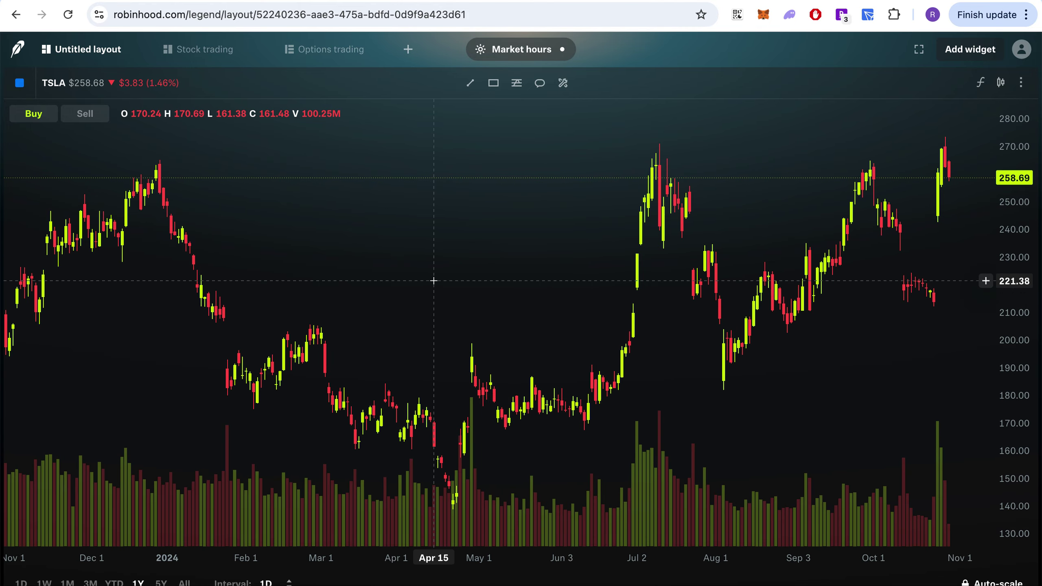
drag(657, 205, 473, 208)
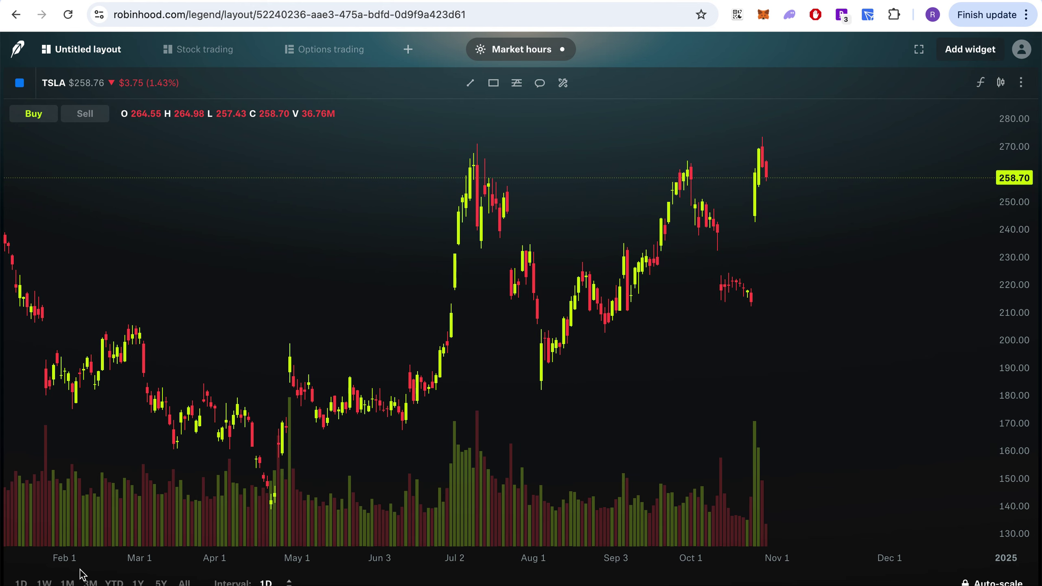
click(89, 581)
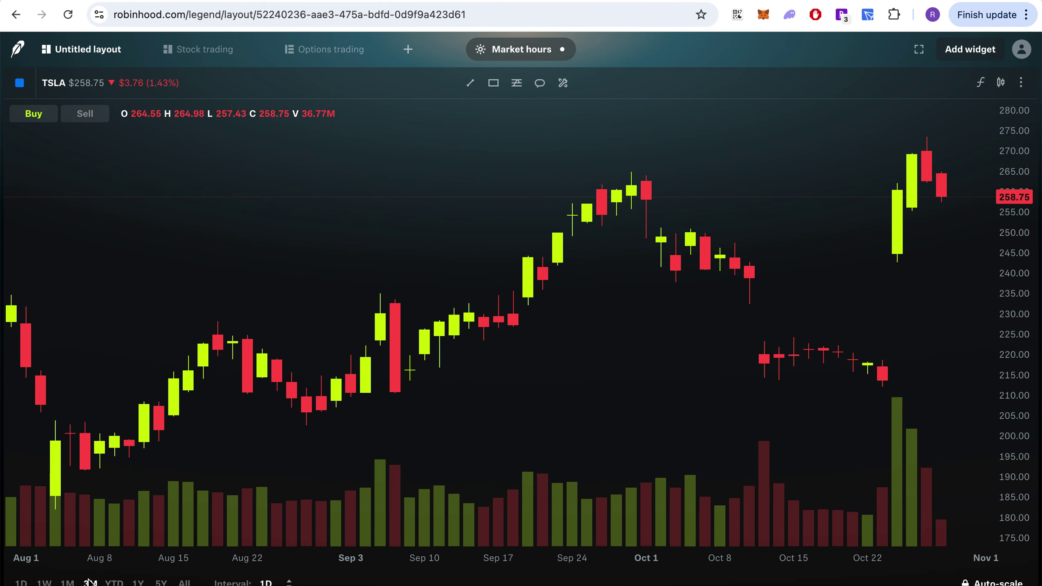
click(66, 582)
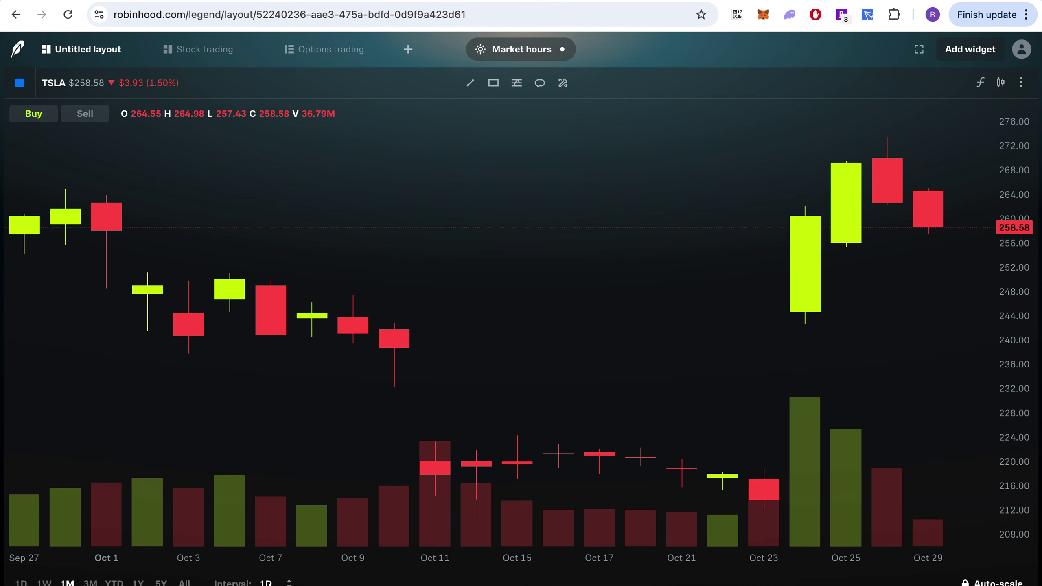
click(113, 582)
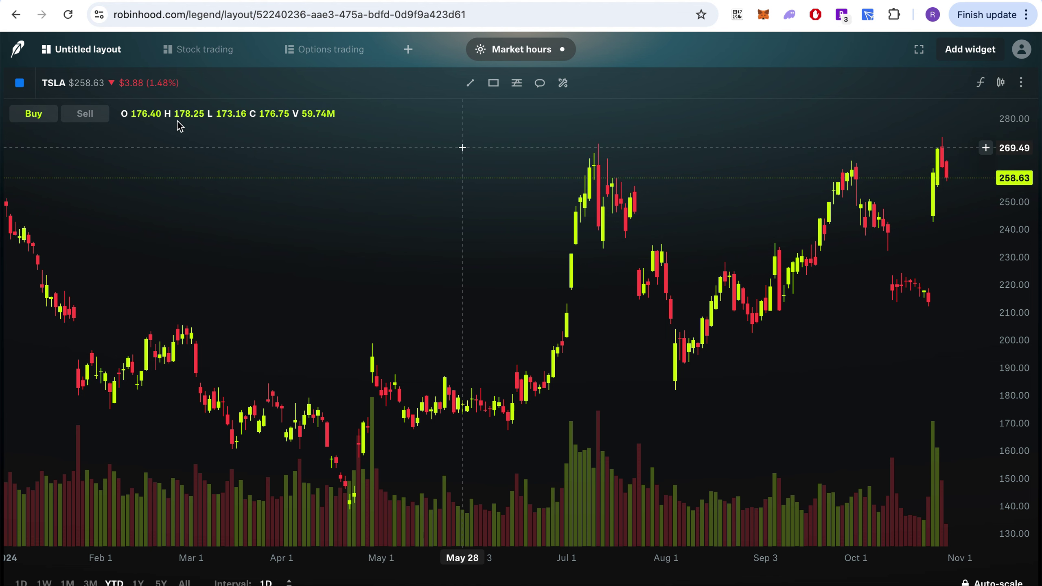
Search 'appl' to load Apple's AAPL daily chart and pan it to show space beyond November
click(80, 89)
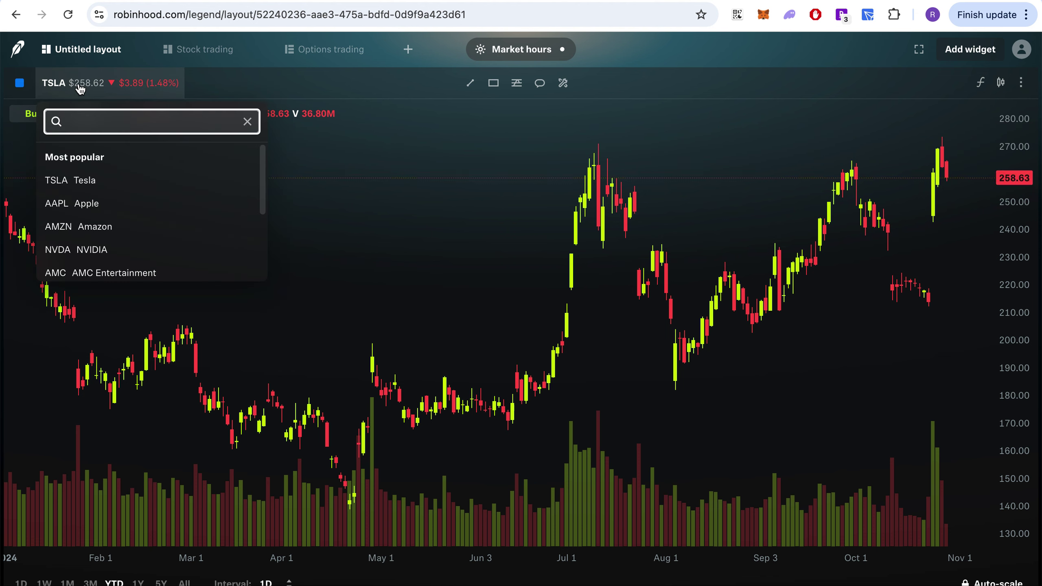
text(appl)
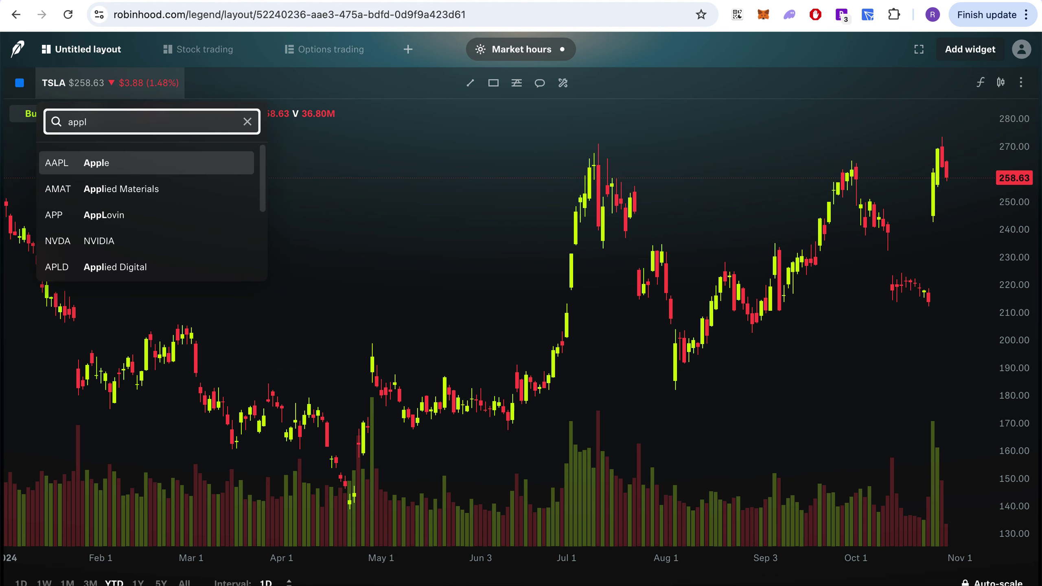
key(Return)
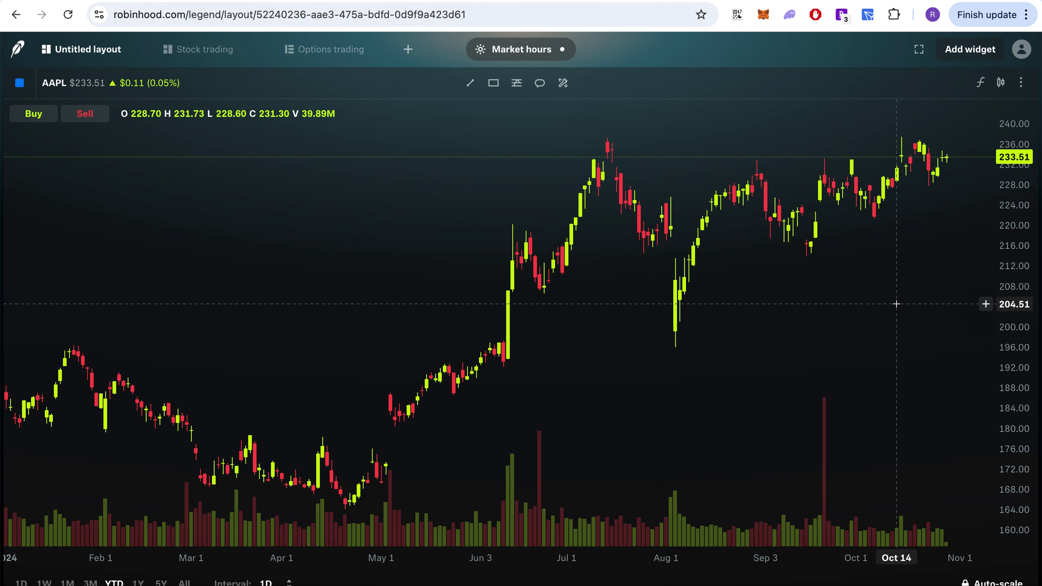
drag(896, 303, 800, 303)
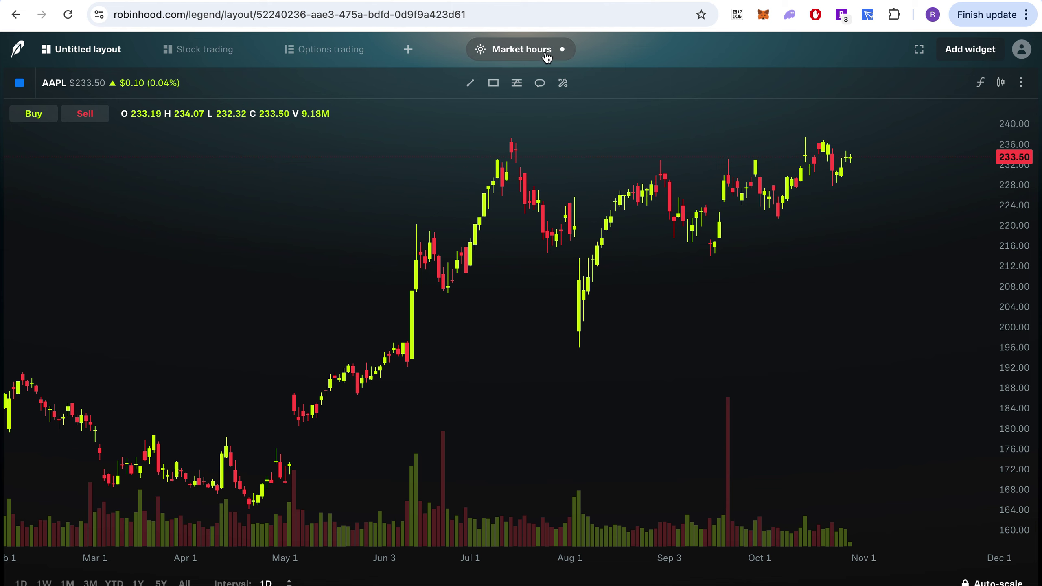
click(544, 52)
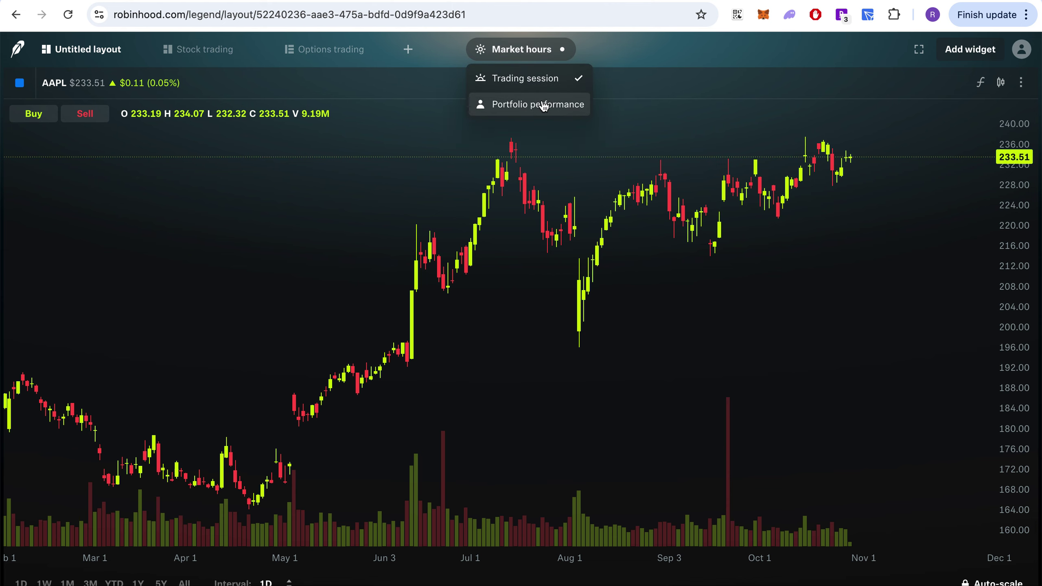
click(628, 40)
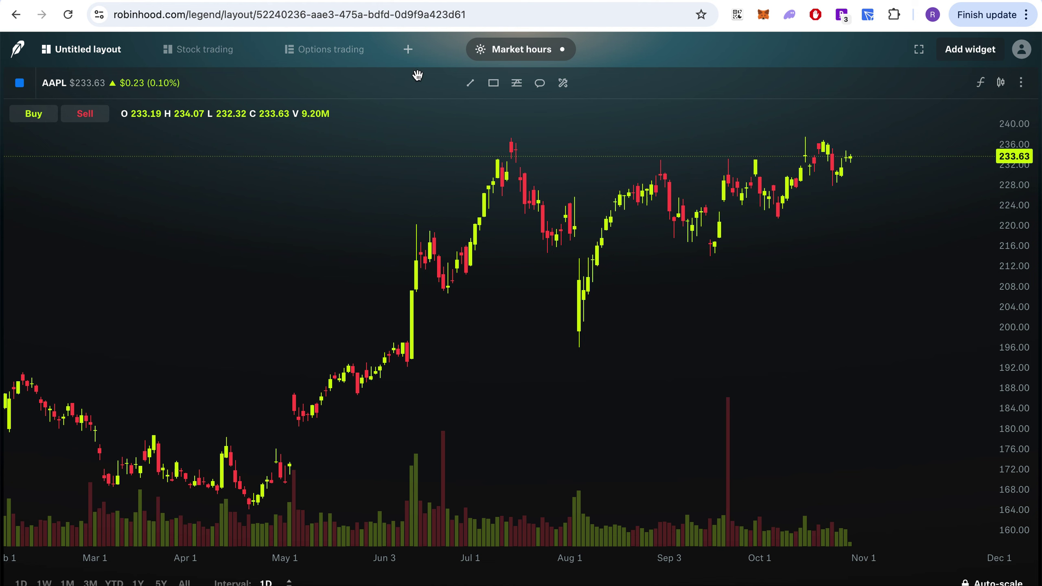
Draw a trend line from the early-August low up to near November
click(470, 85)
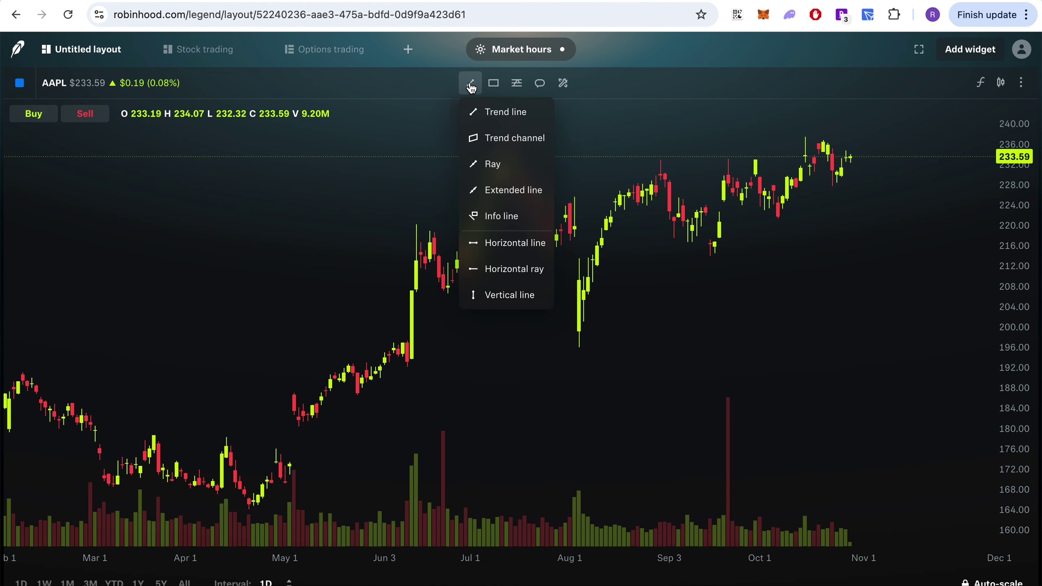
click(479, 111)
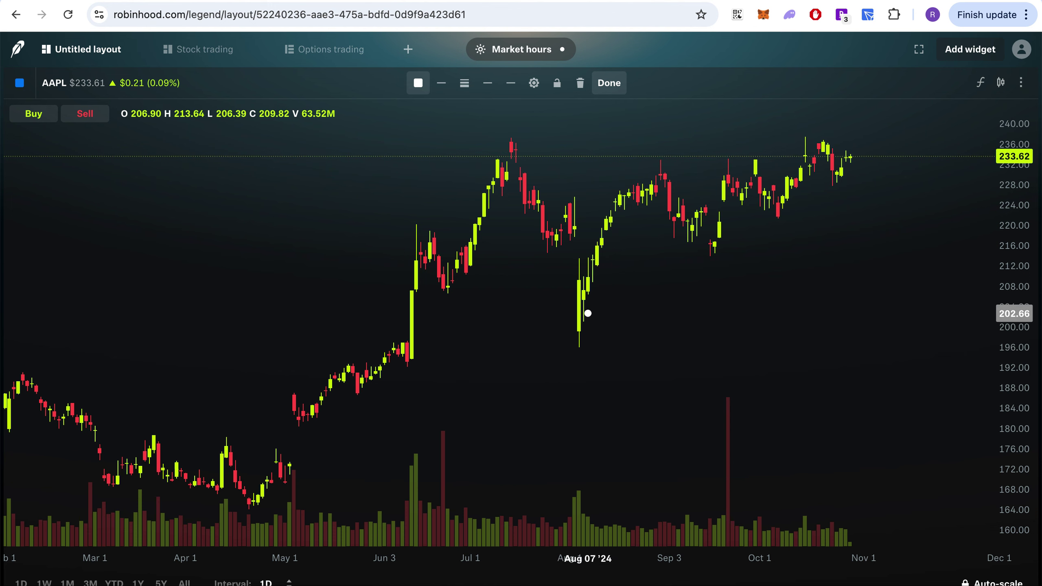
click(587, 313)
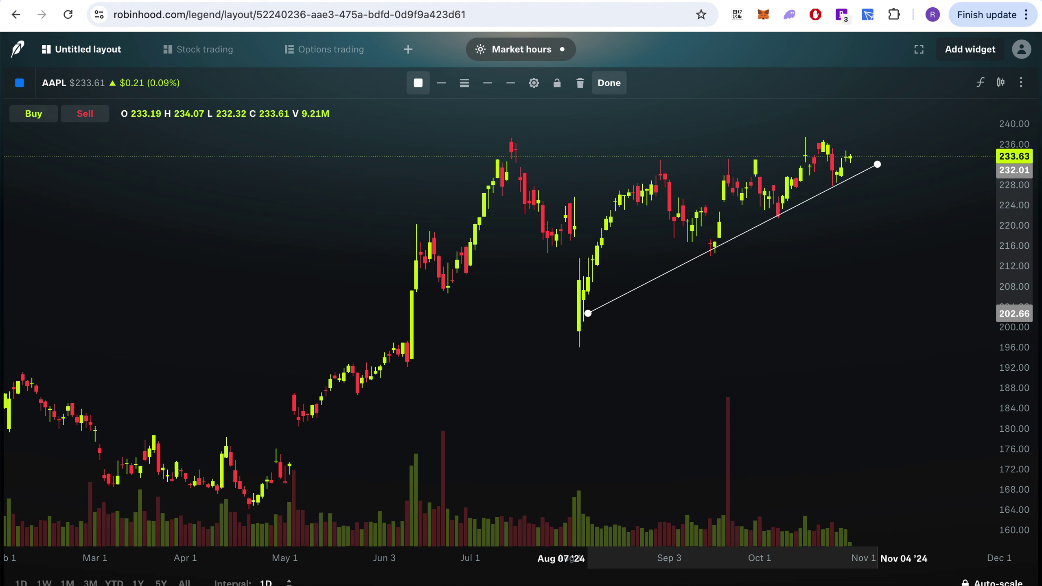
click(876, 164)
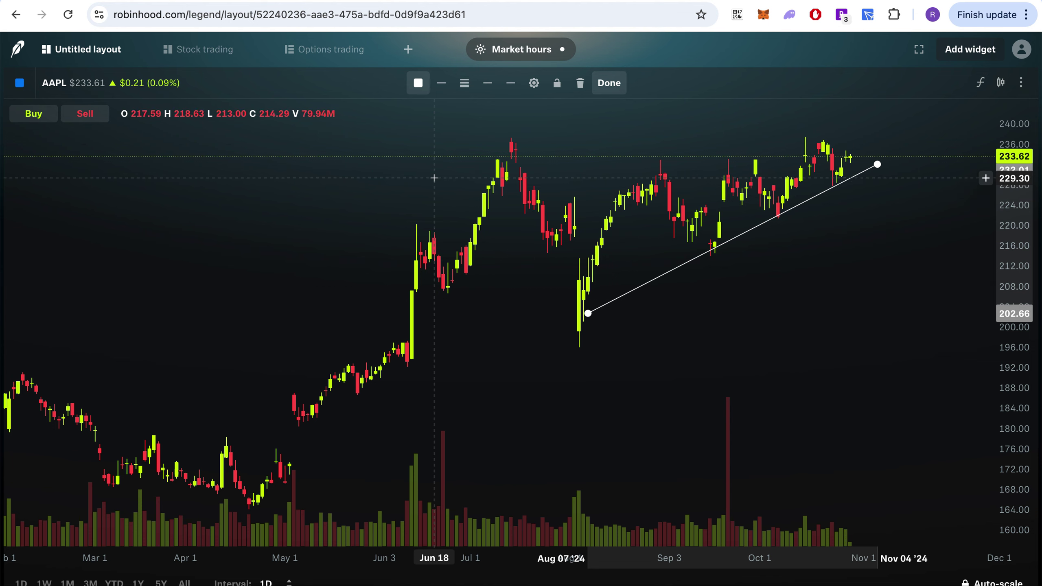
click(607, 85)
Draw a trend channel from late July to the October high, then delete it
mouse_move(473, 87)
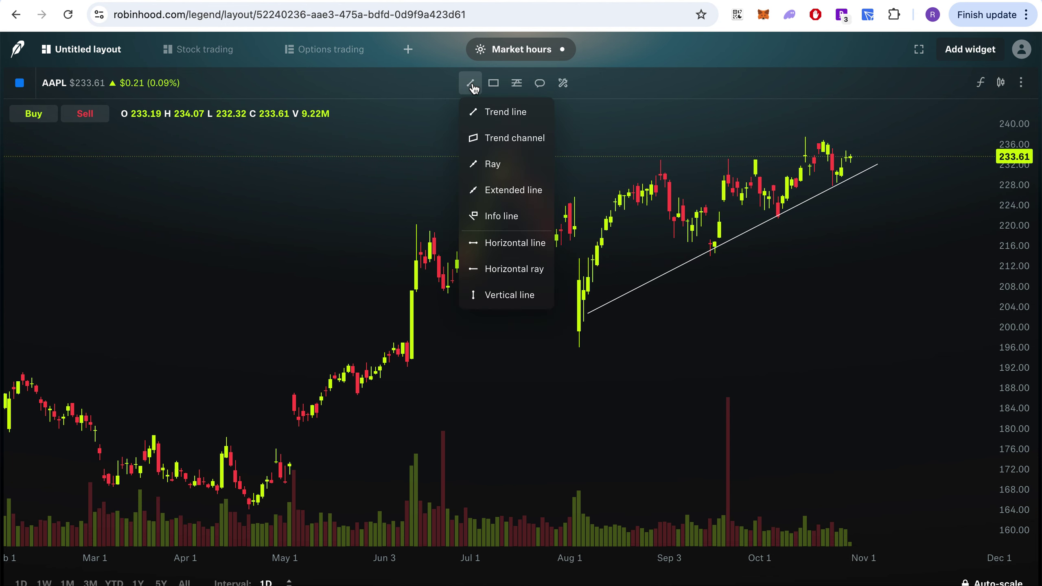
click(497, 138)
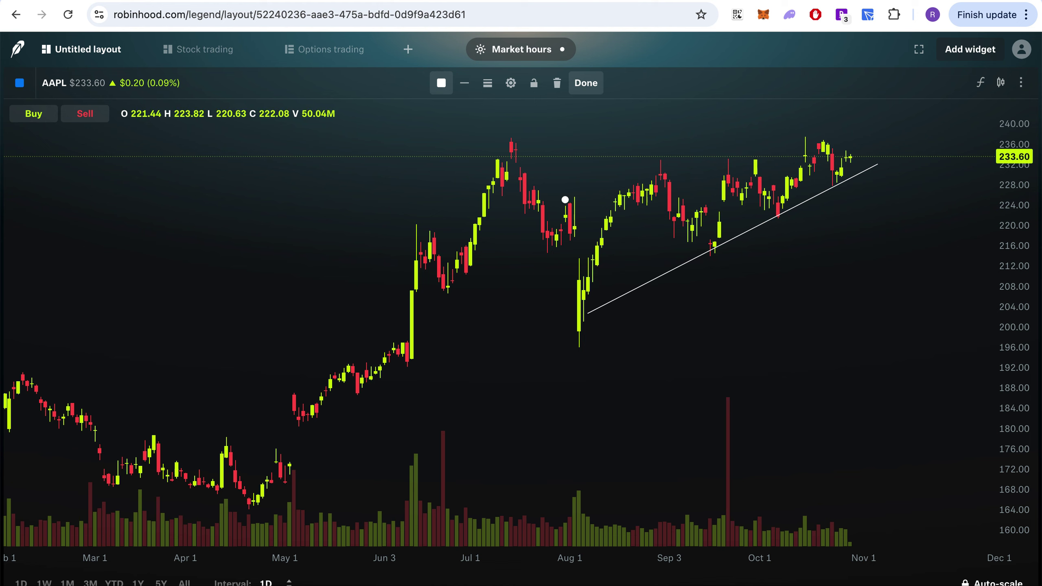
click(564, 199)
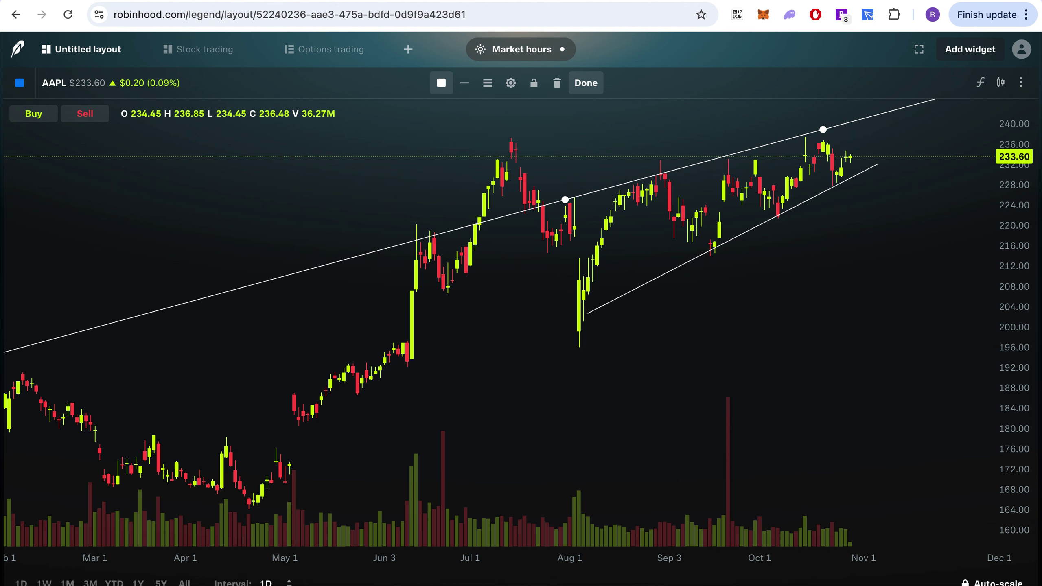
click(823, 129)
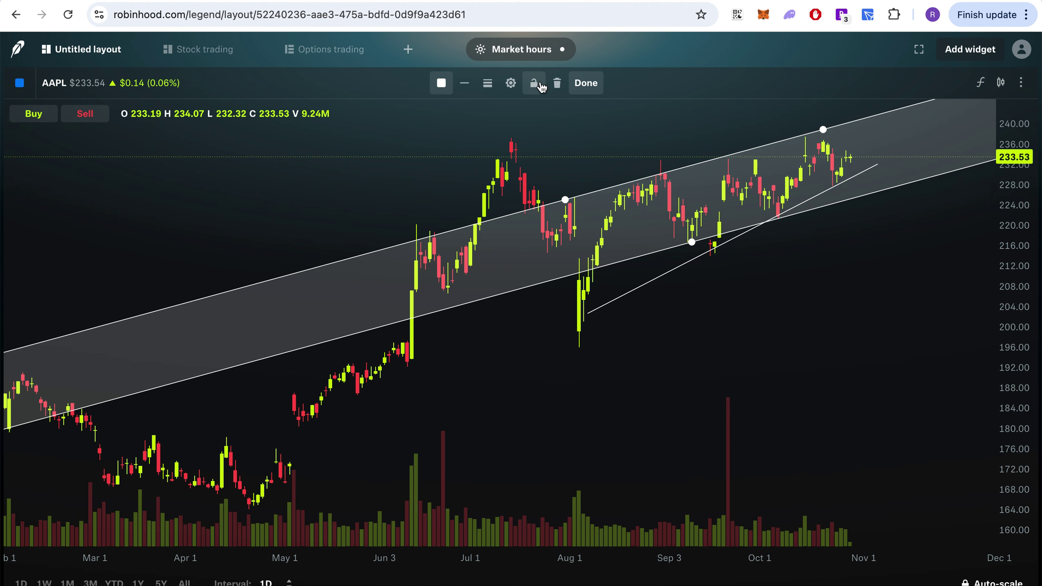
click(557, 86)
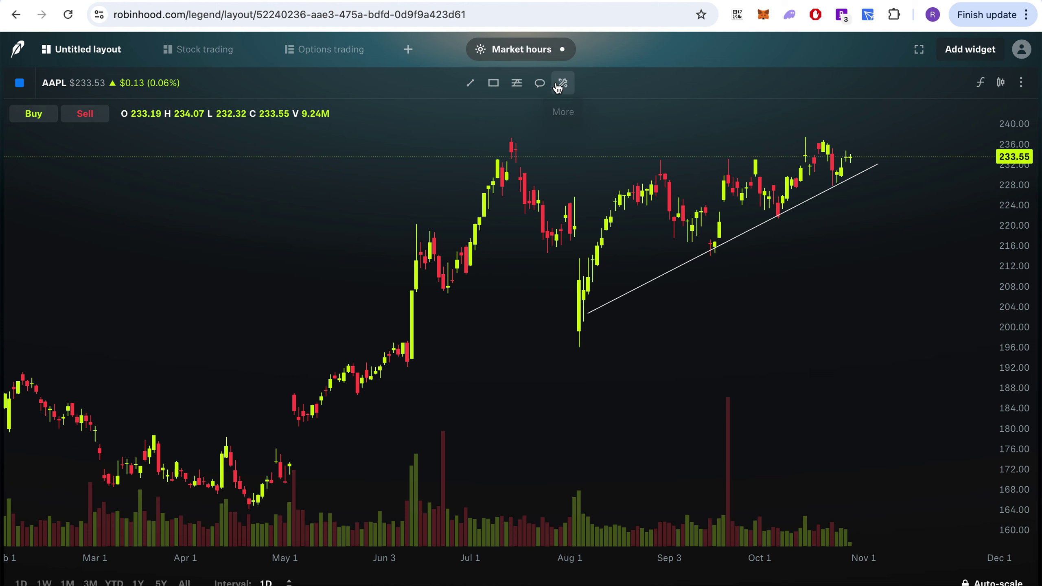
Place a horizontal price line at 236.57 on the AAPL chart
click(475, 87)
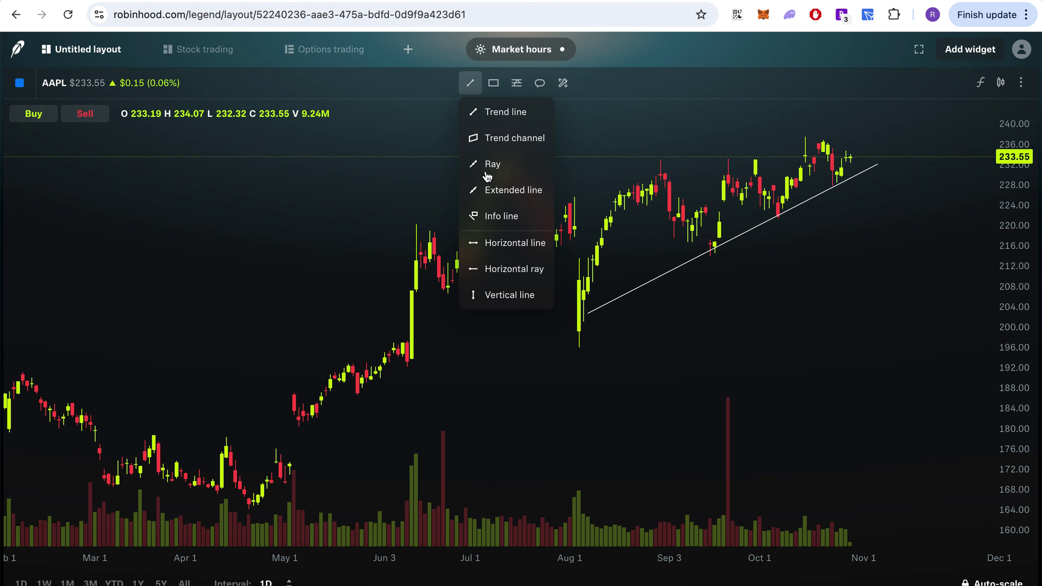
click(492, 242)
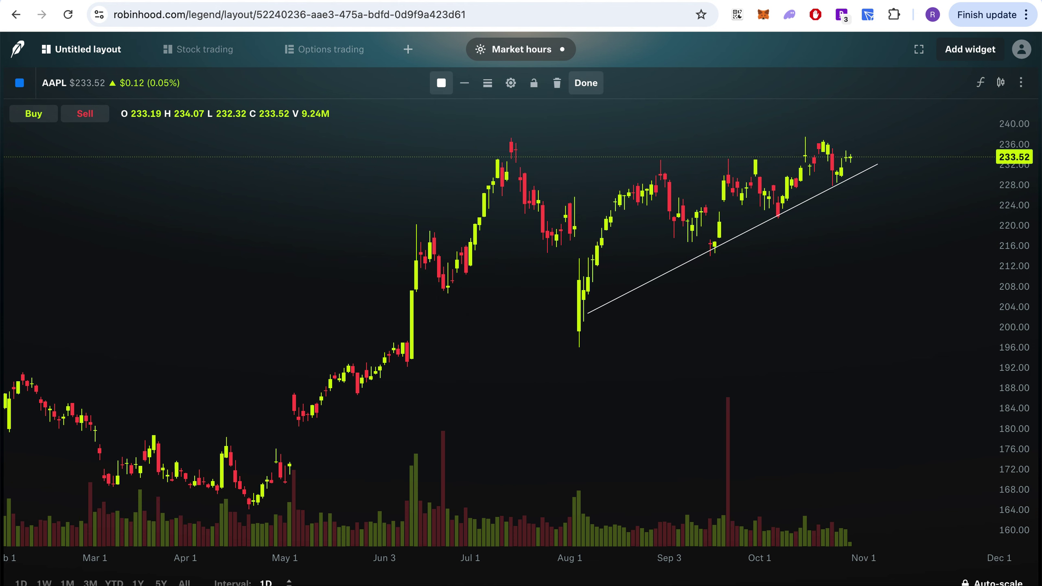
click(443, 140)
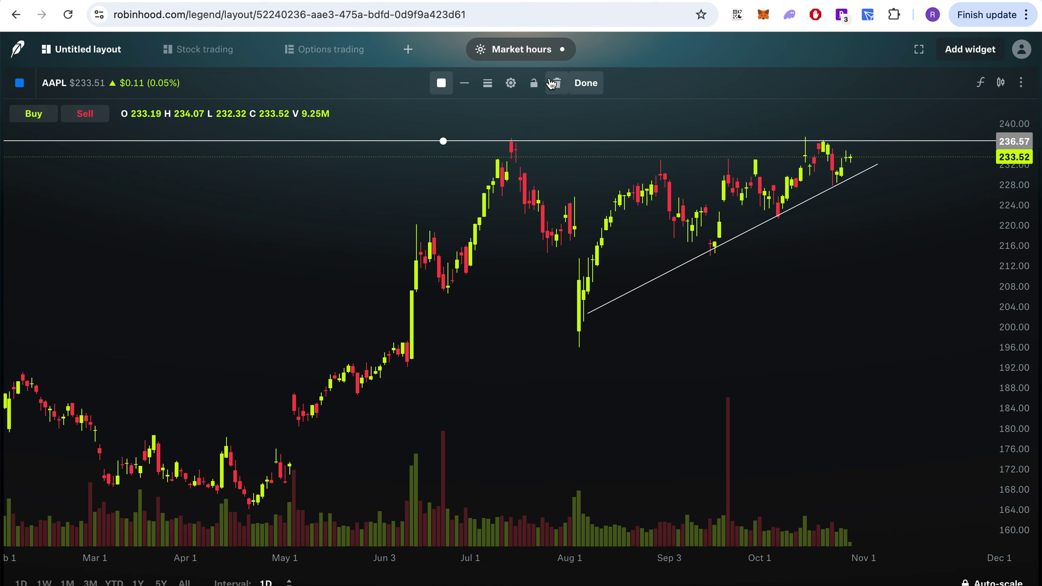
click(585, 83)
Place a vertical line at May 3 '24, browsing its style and colour options
click(478, 85)
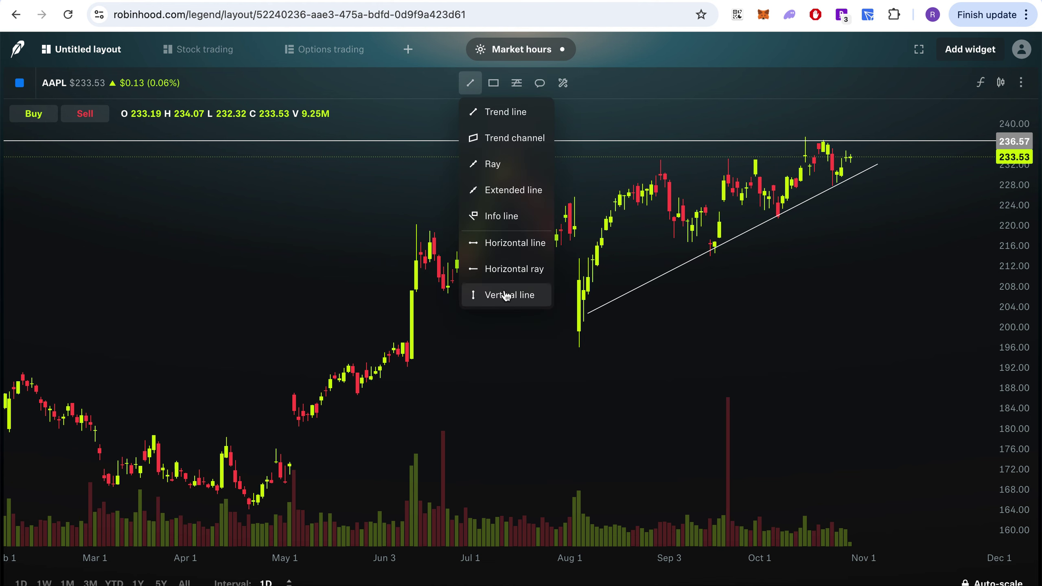
click(506, 294)
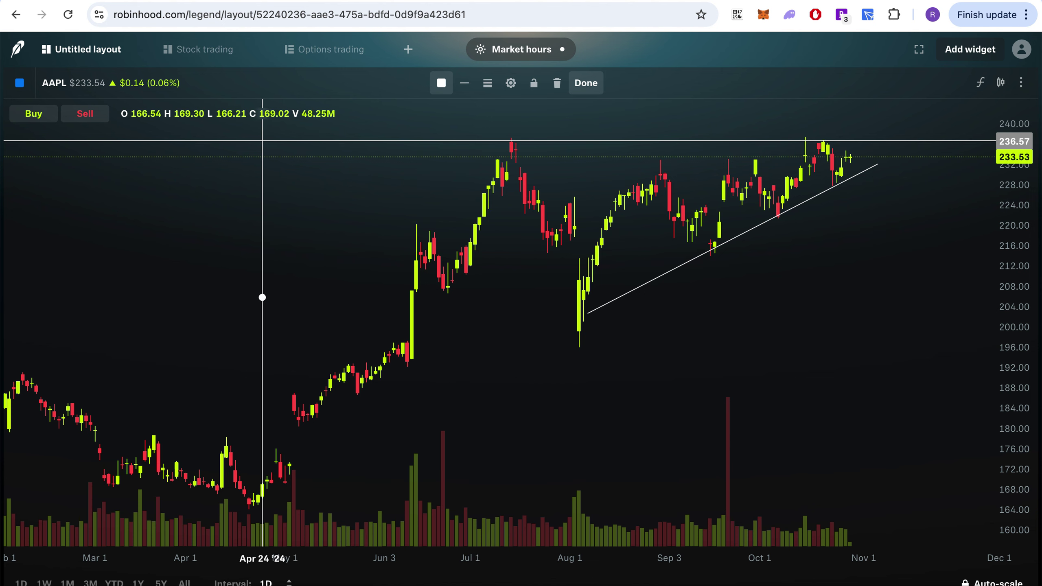
click(294, 287)
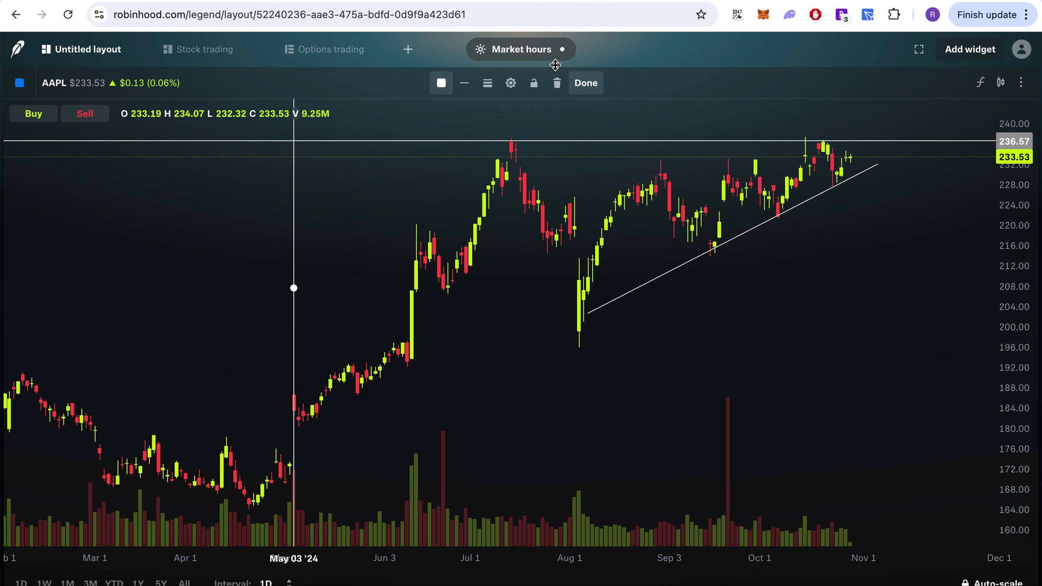
click(469, 84)
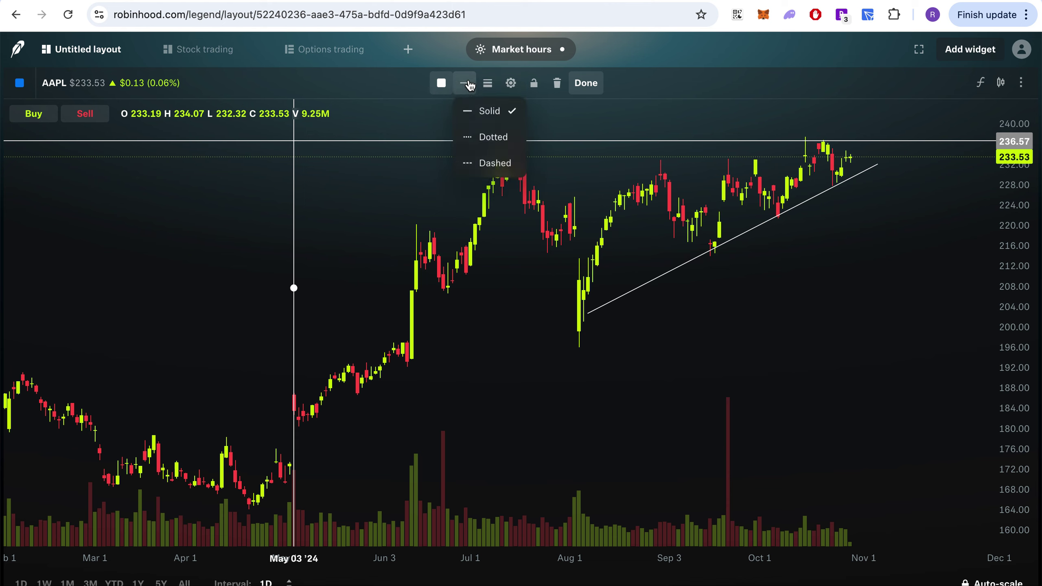
click(469, 84)
click(469, 84)
click(468, 84)
click(443, 83)
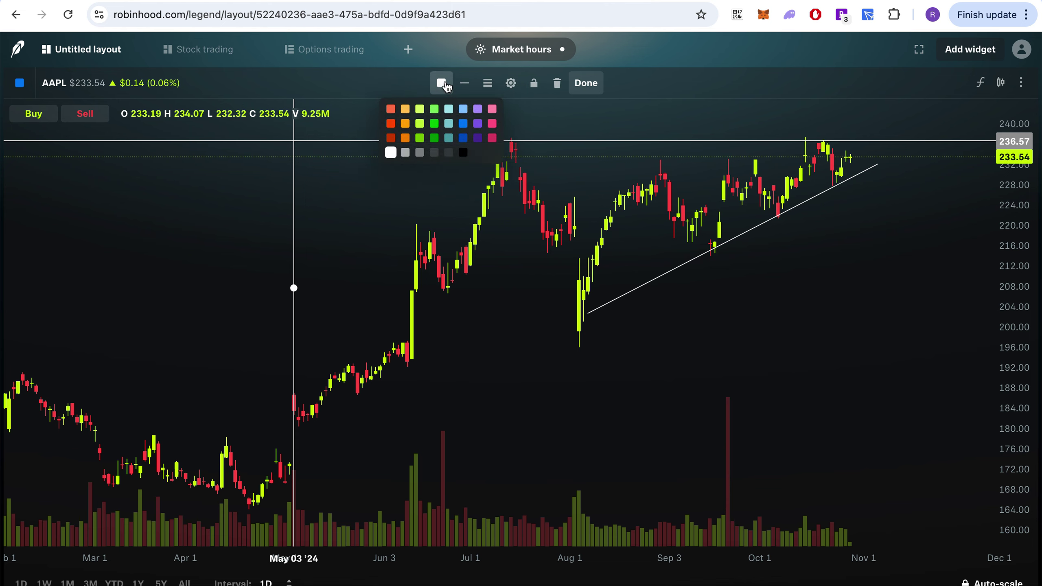
click(443, 84)
click(585, 83)
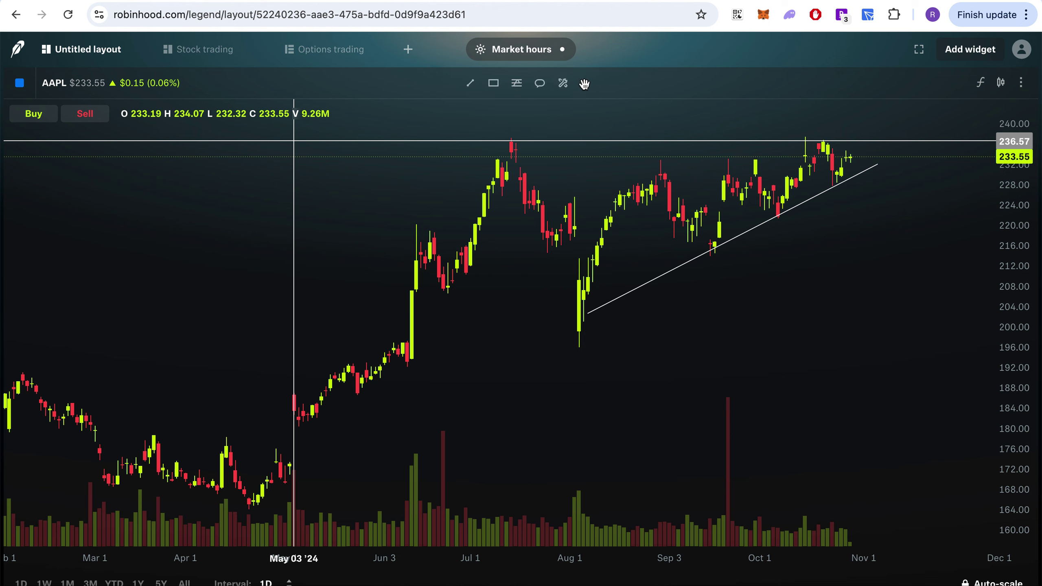
Draw an info line from the mid-September low to the October high, reading $21.80 (+10.14%)
click(470, 83)
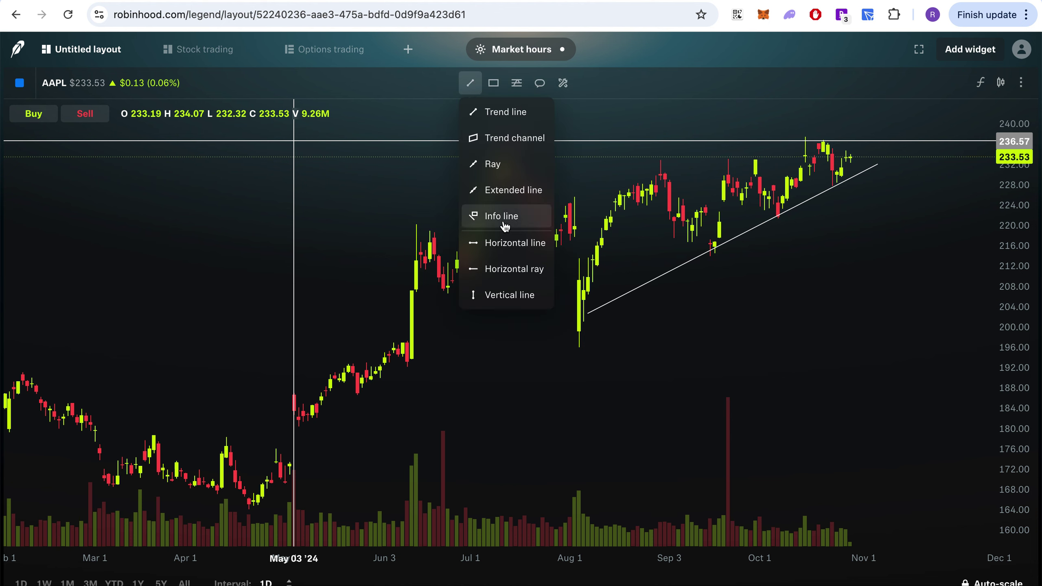
click(529, 216)
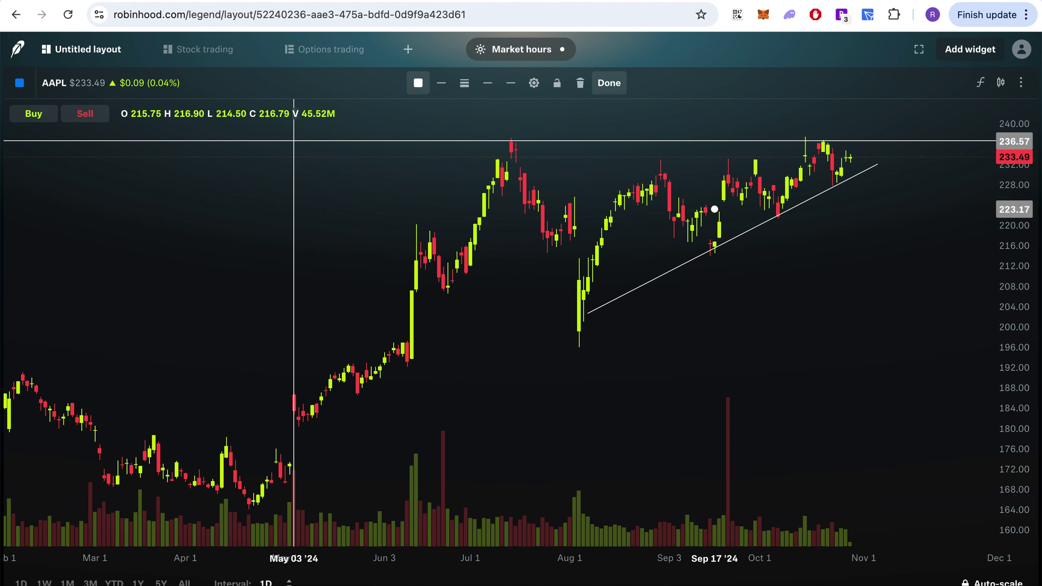
click(719, 250)
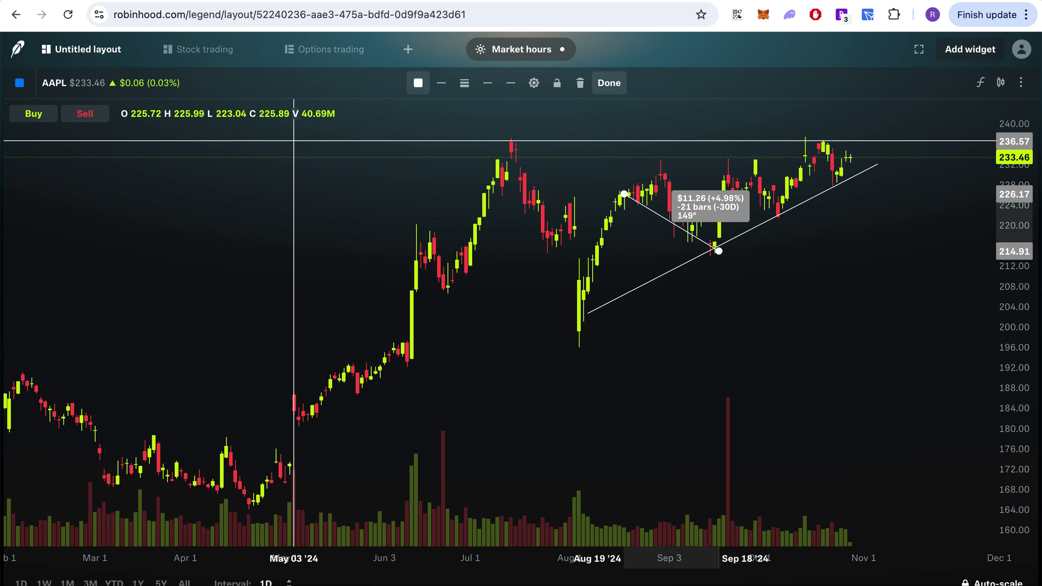
click(791, 141)
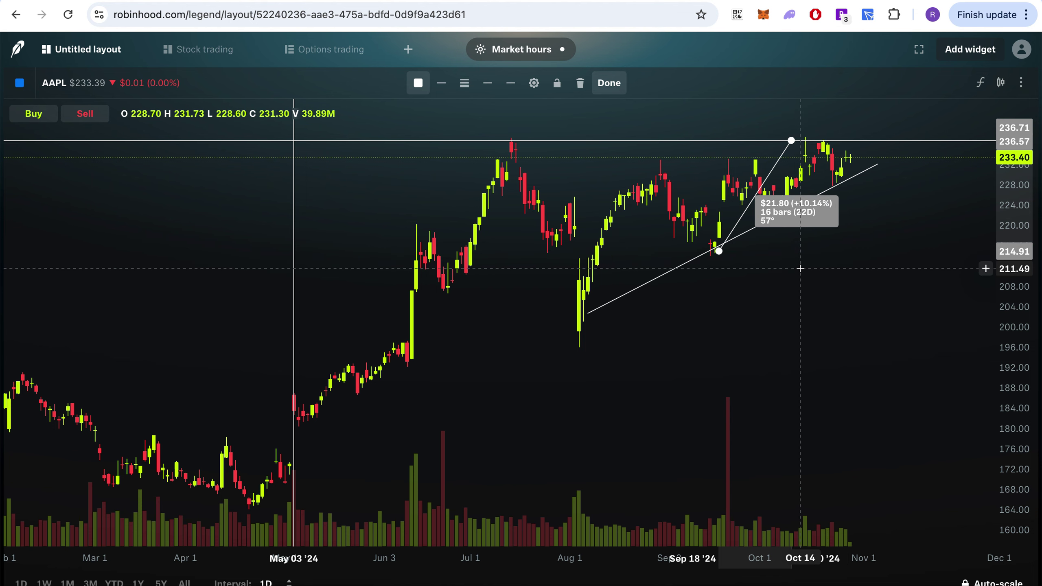
click(608, 82)
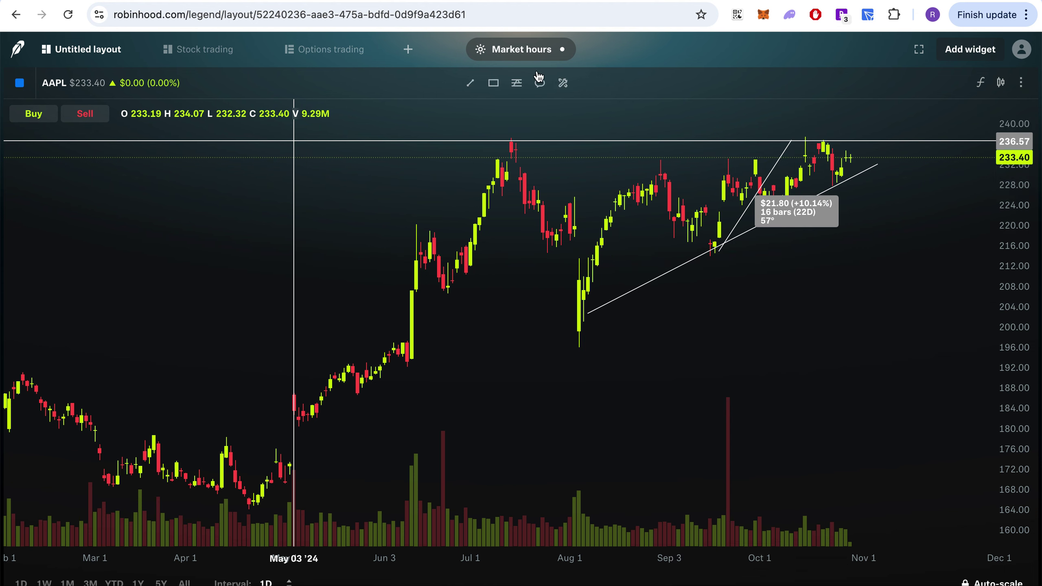
click(471, 84)
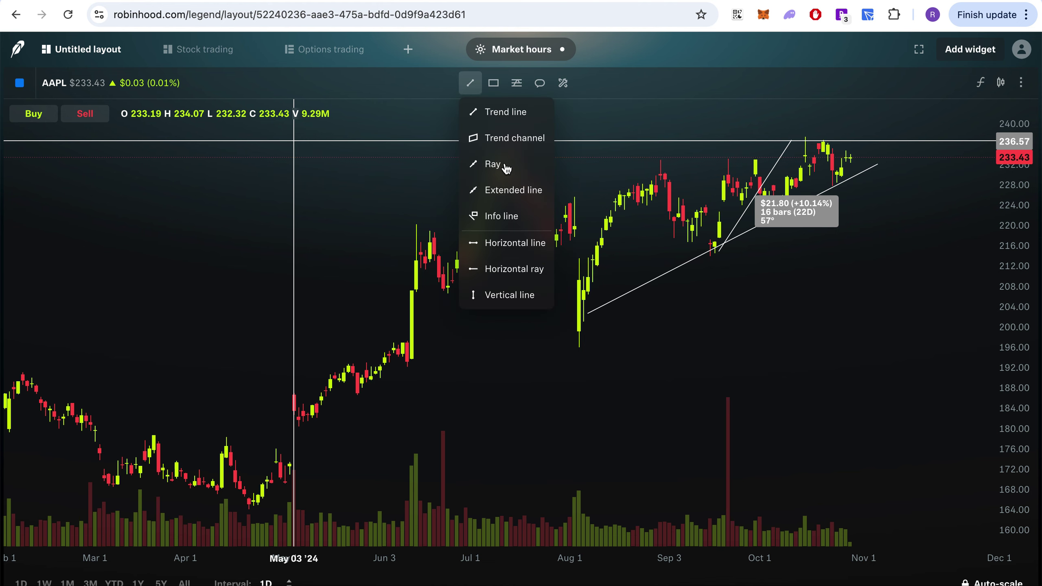
Draw a thin rectangle around the 208 level from early June to late October
click(496, 87)
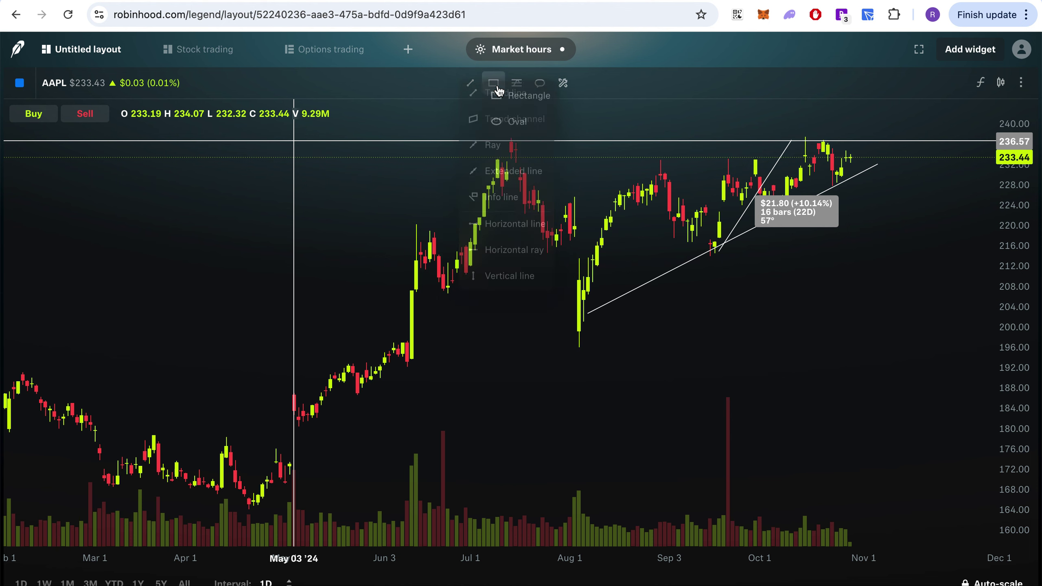
click(511, 109)
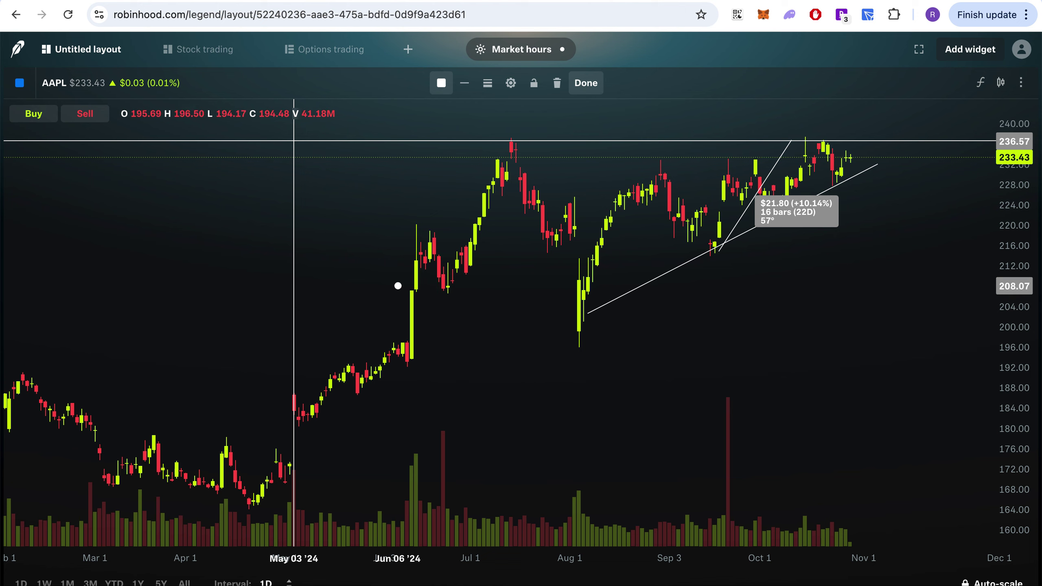
mouse_move(398, 286)
mouse_down()
mouse_move(420, 298)
mouse_move(579, 305)
mouse_move(849, 292)
mouse_up()
click(763, 404)
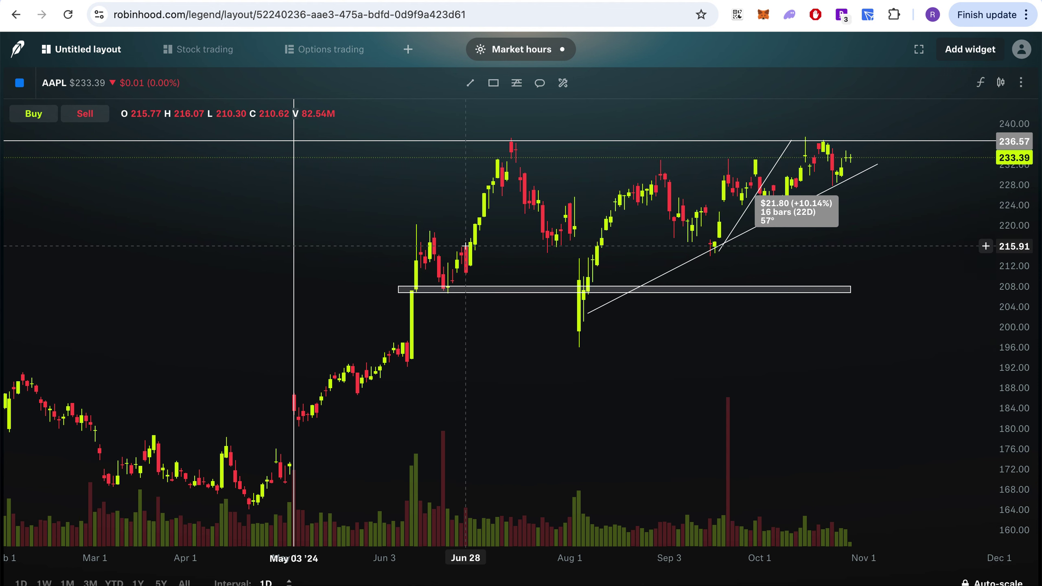
Draw a Fibonacci retracement dragged downward from AAPL's July high
click(474, 84)
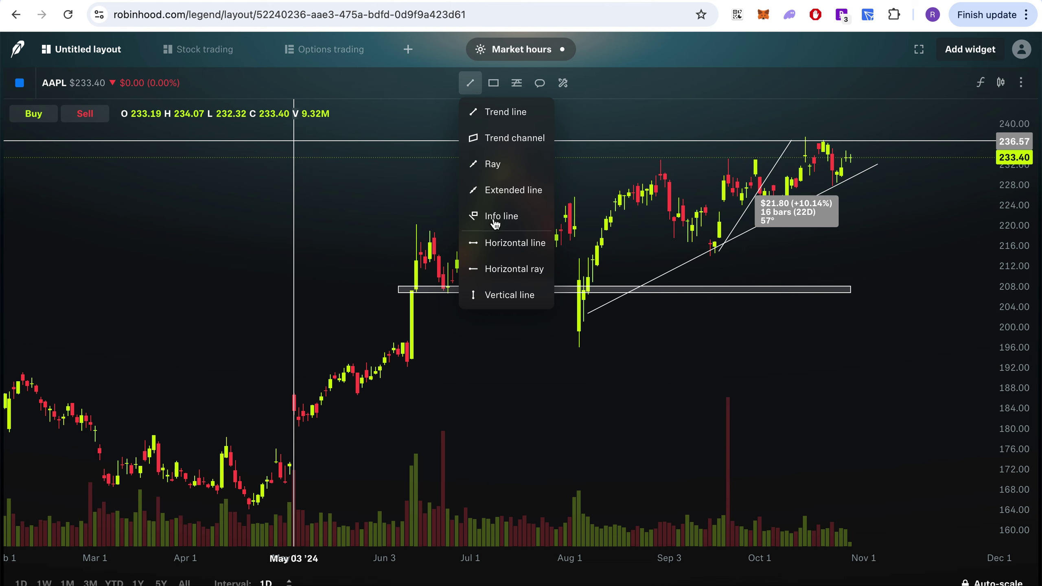
click(496, 87)
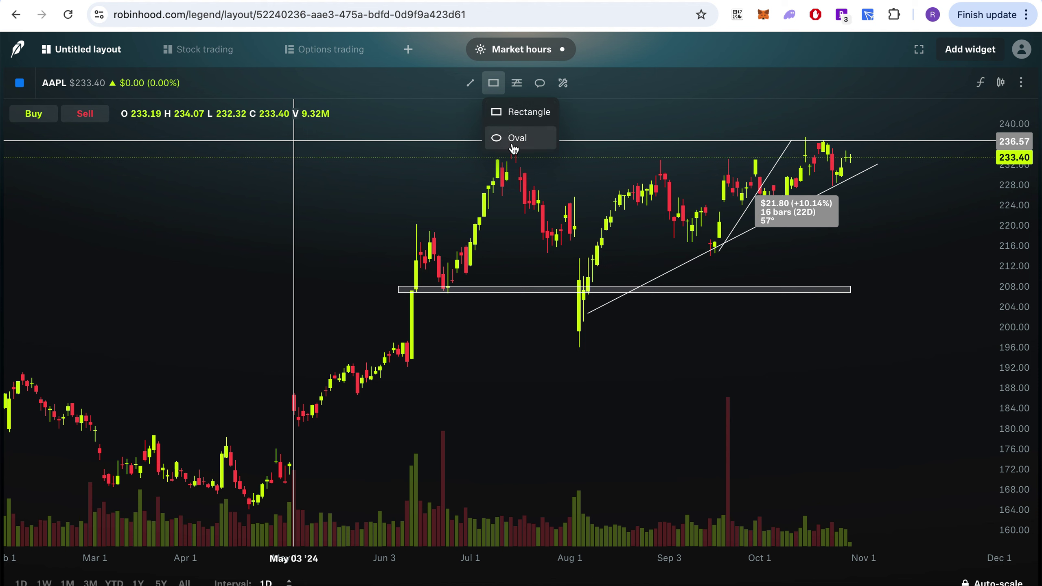
click(518, 85)
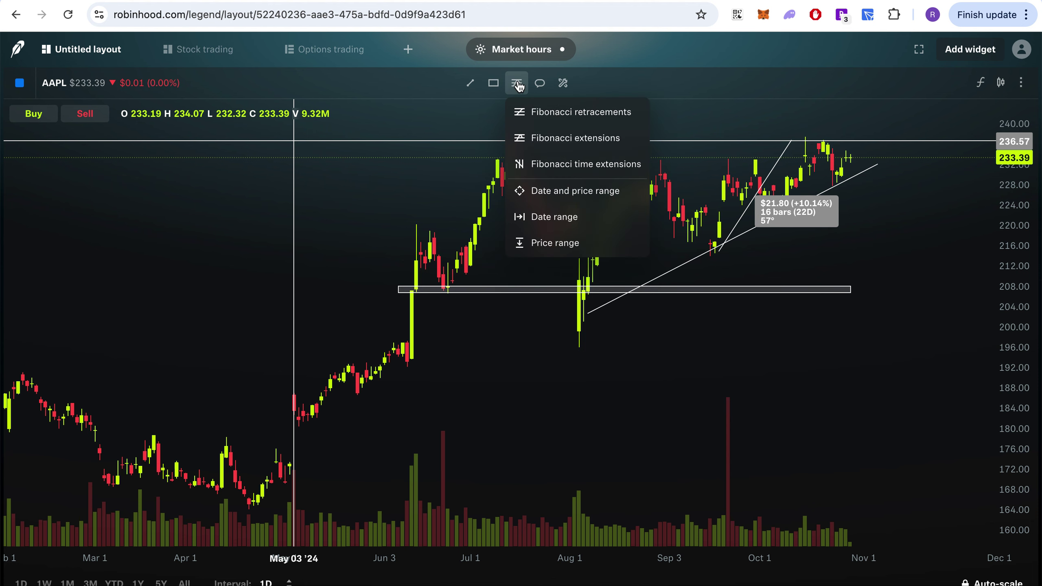
click(547, 113)
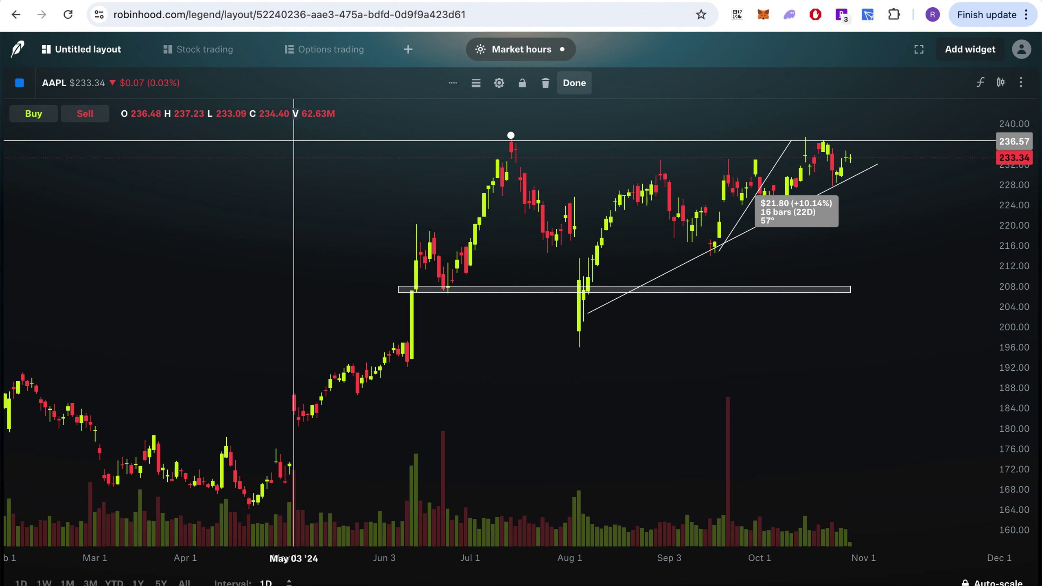
mouse_move(511, 135)
mouse_down()
mouse_move(588, 297)
mouse_move(628, 342)
mouse_up()
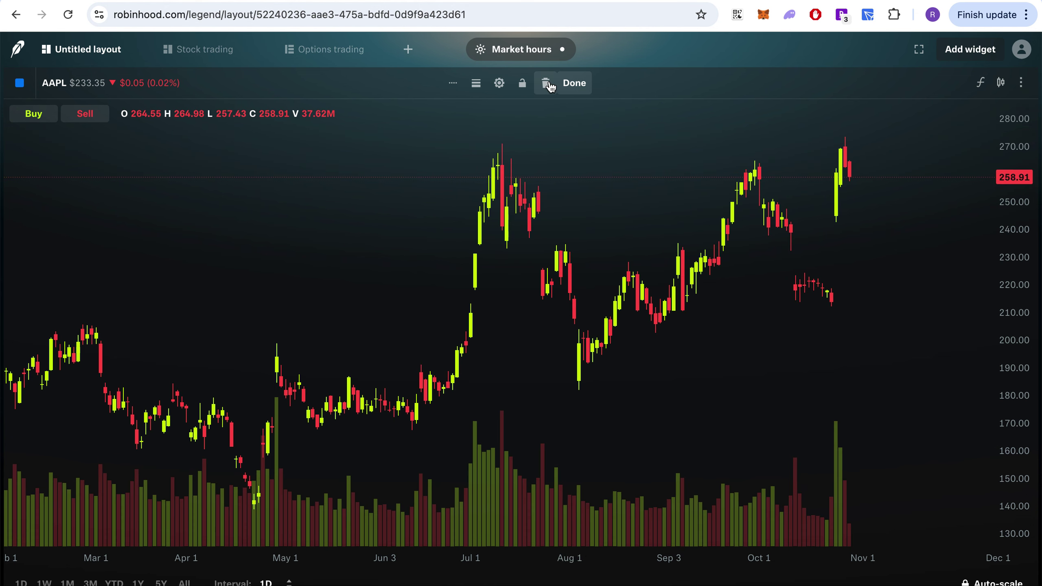
click(549, 84)
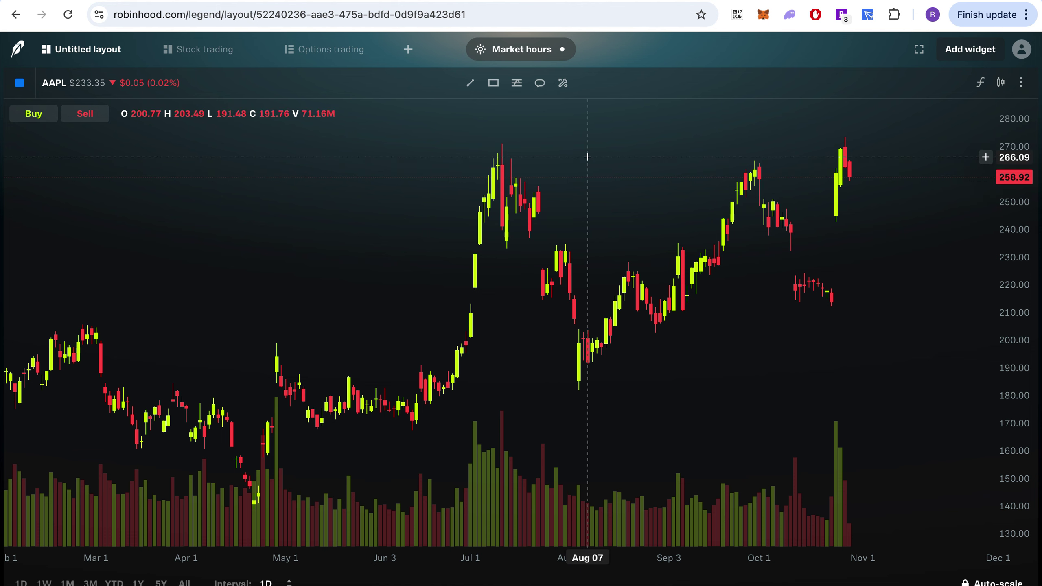
click(516, 83)
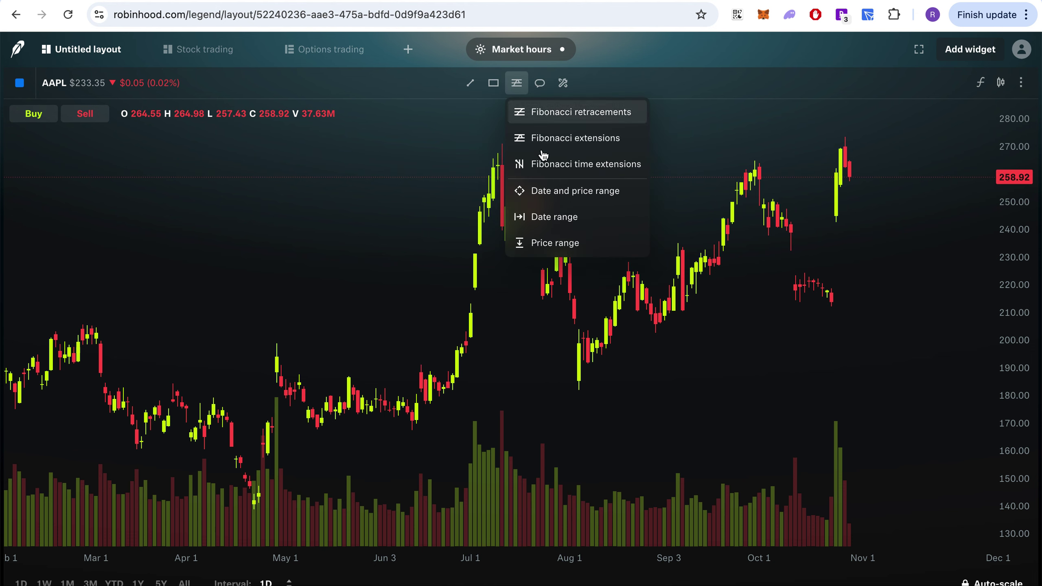
click(541, 90)
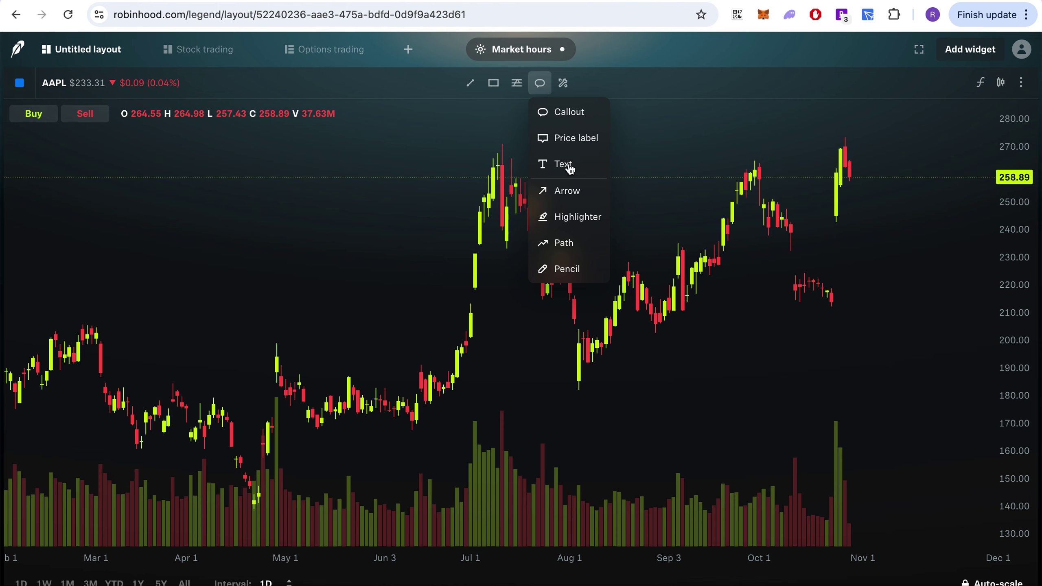
click(562, 242)
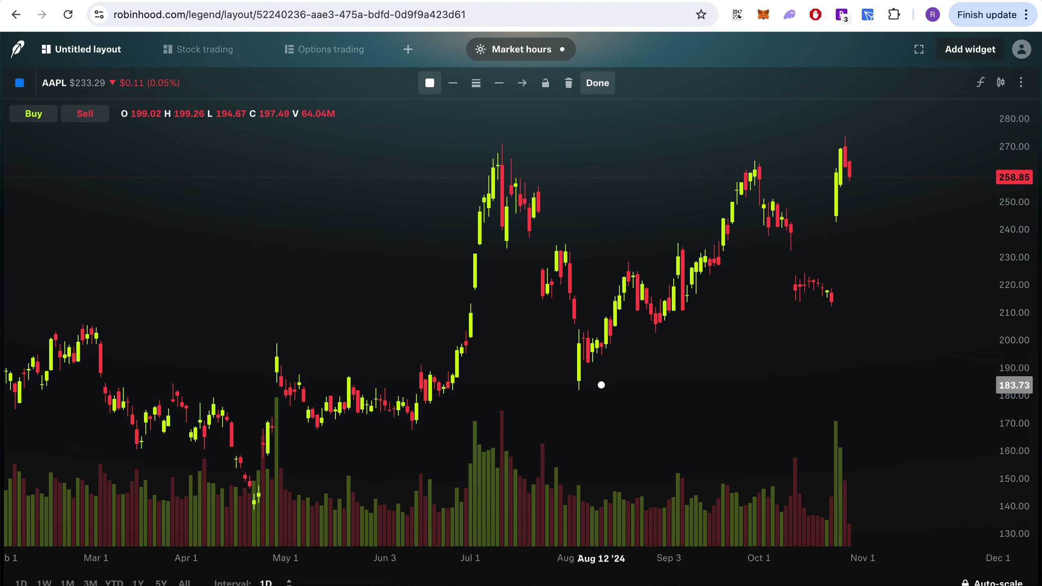
click(587, 369)
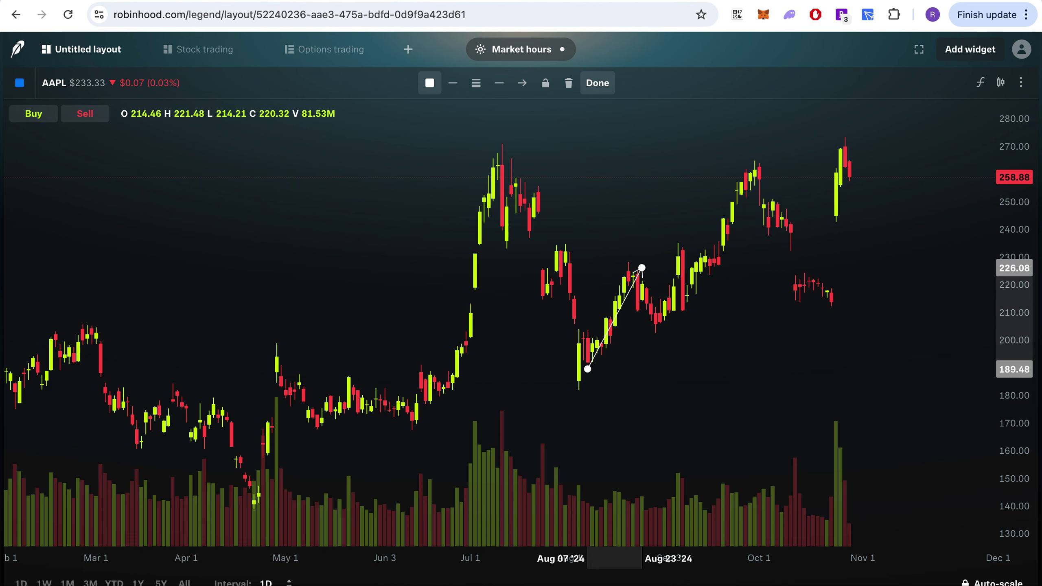
click(637, 267)
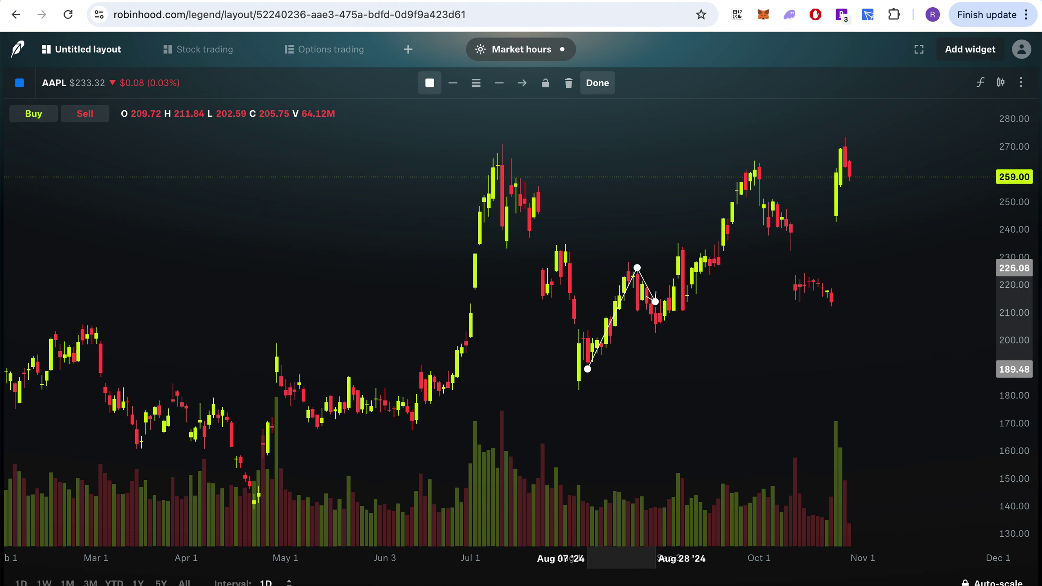
click(673, 339)
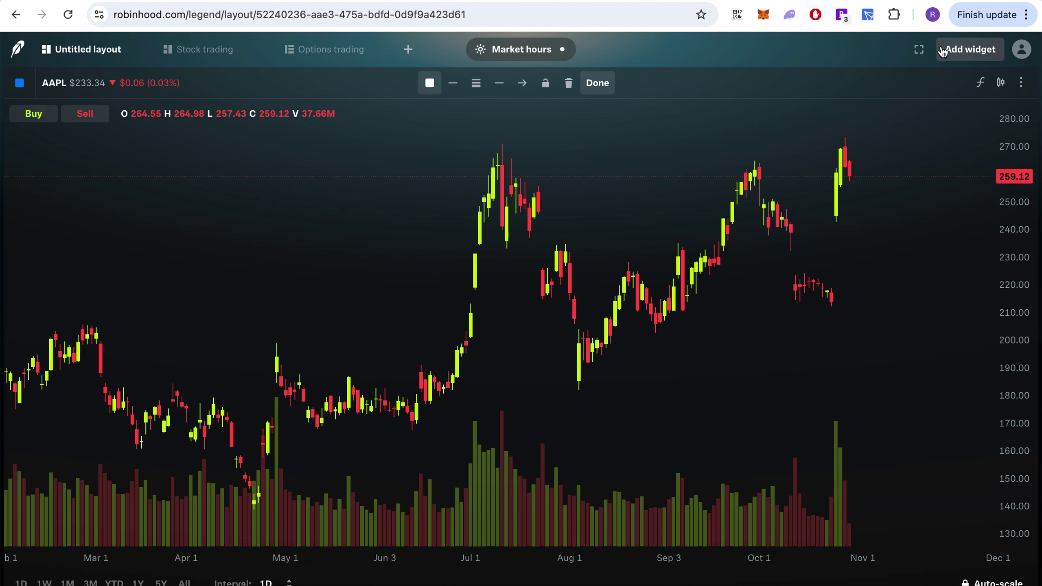
click(767, 162)
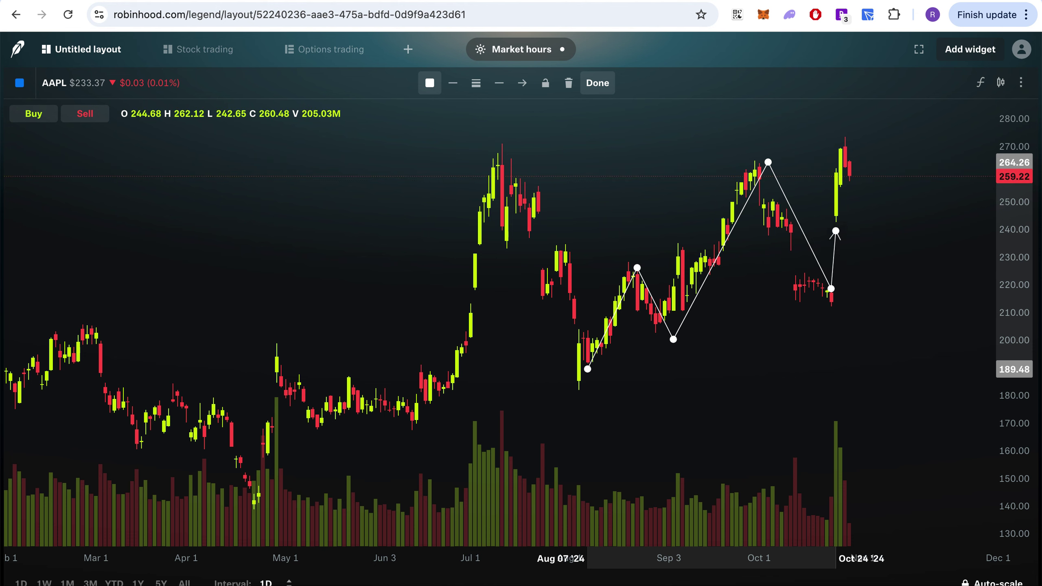
click(867, 140)
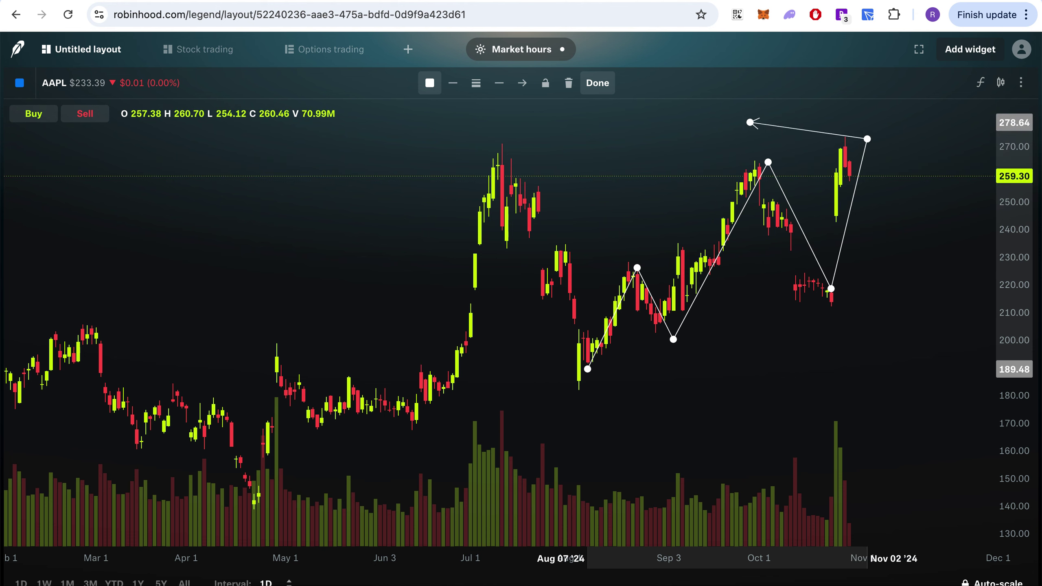
key(Escape)
click(604, 90)
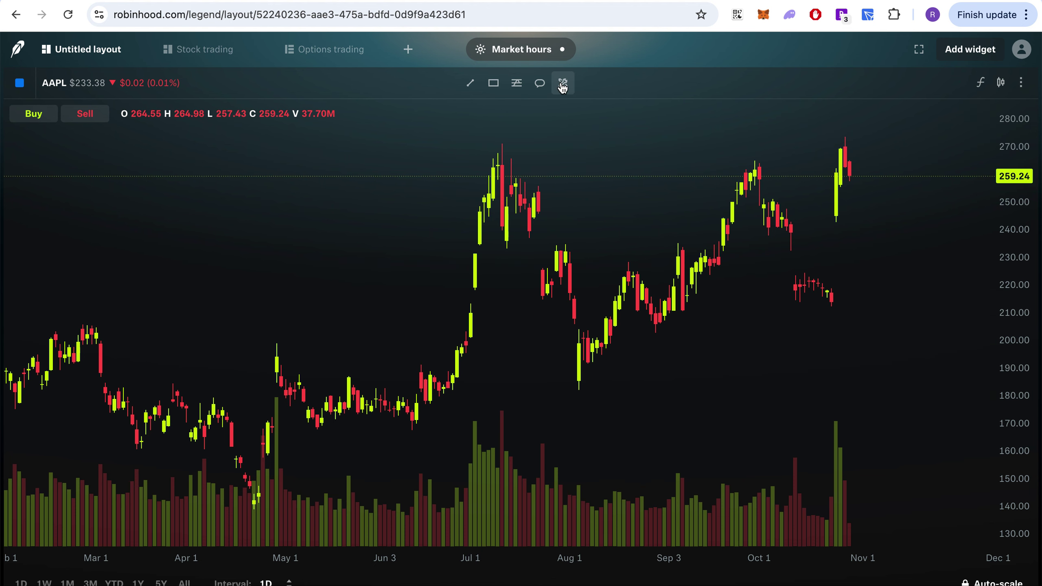
Draw a Path from the August low via the late-August peak and September low to the early-October high
click(539, 83)
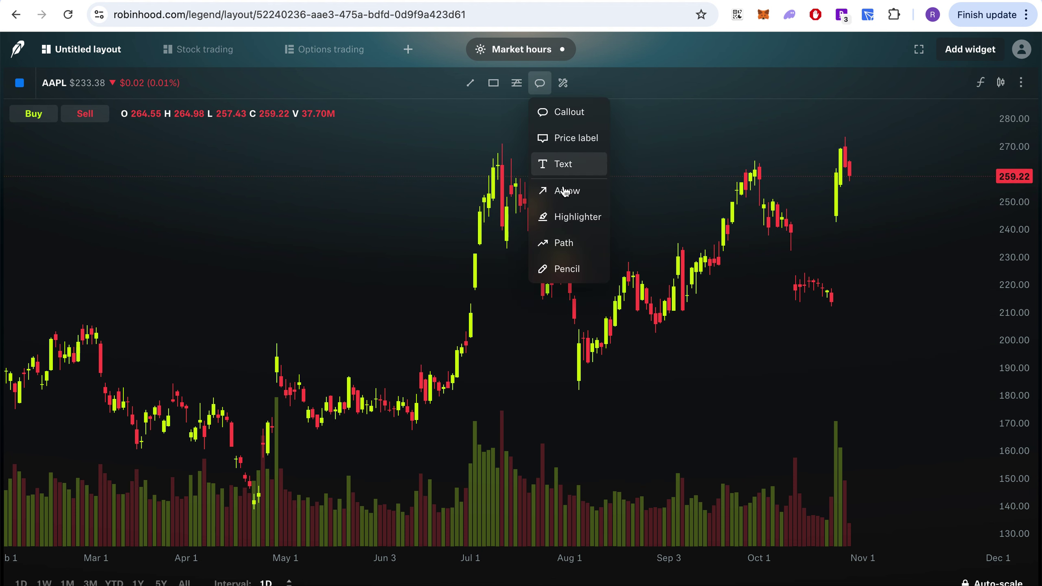
click(563, 242)
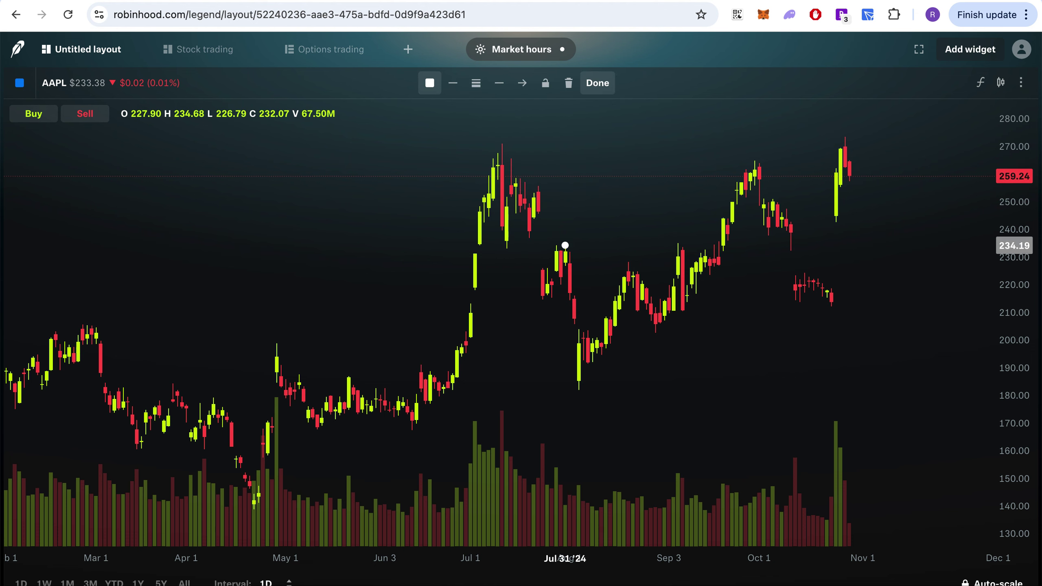
click(583, 392)
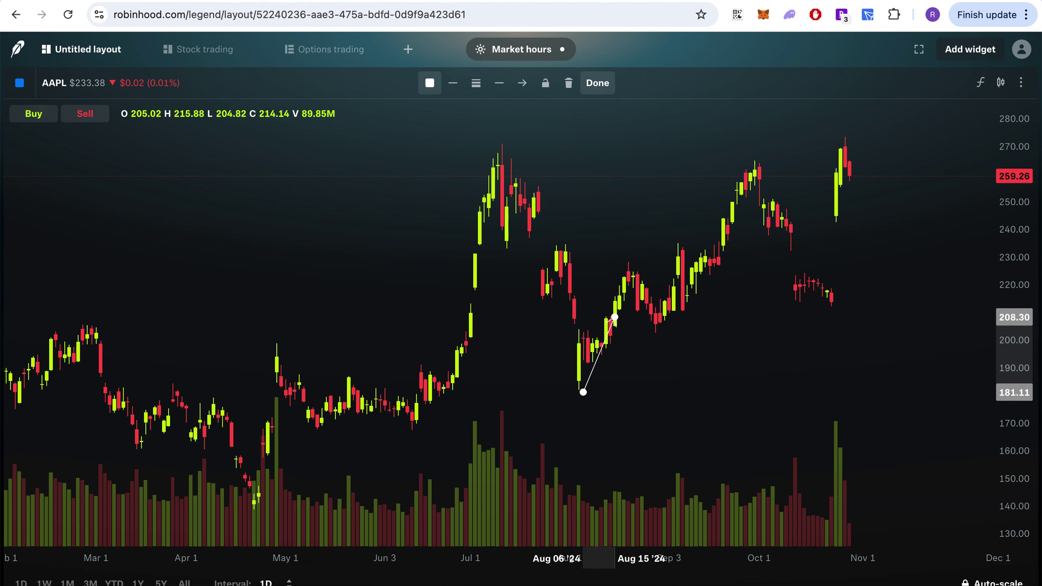
click(642, 260)
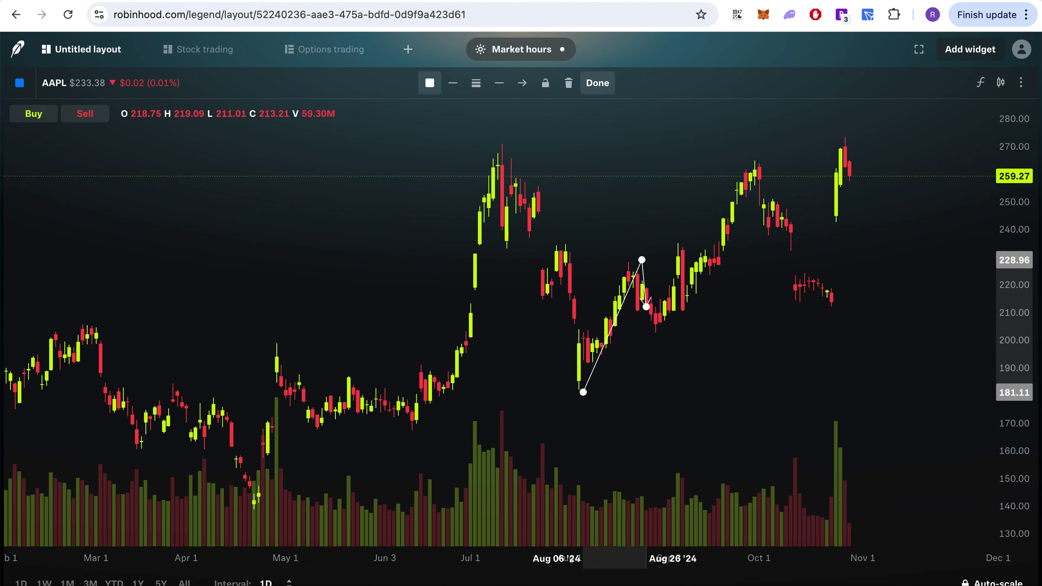
click(659, 337)
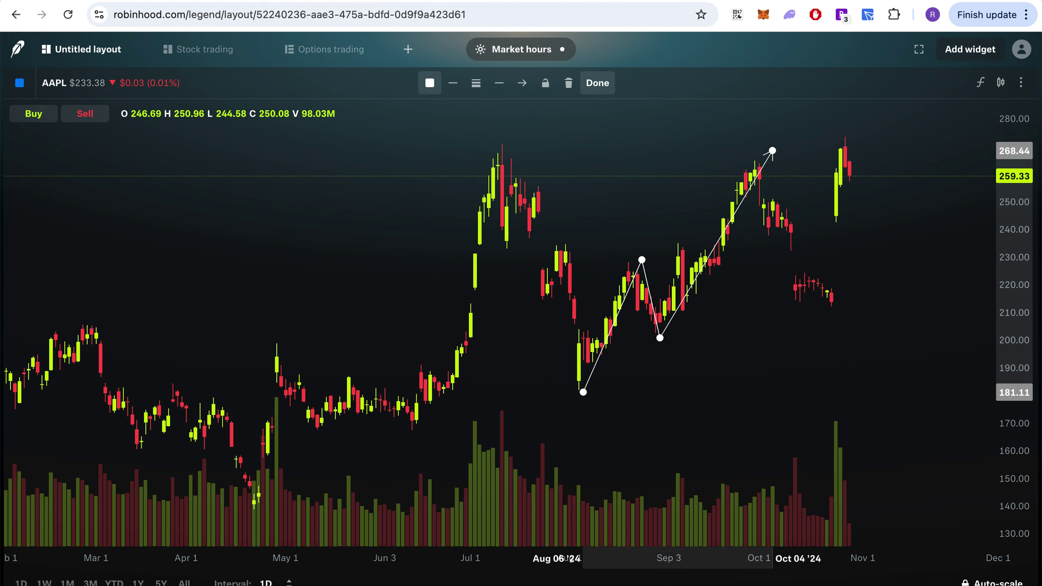
double_click(759, 169)
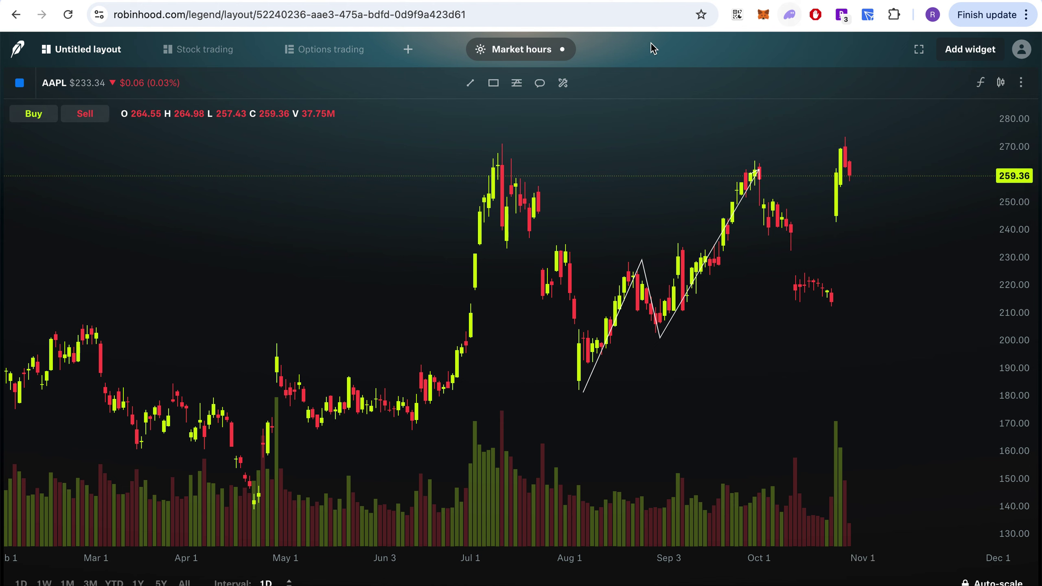
click(918, 49)
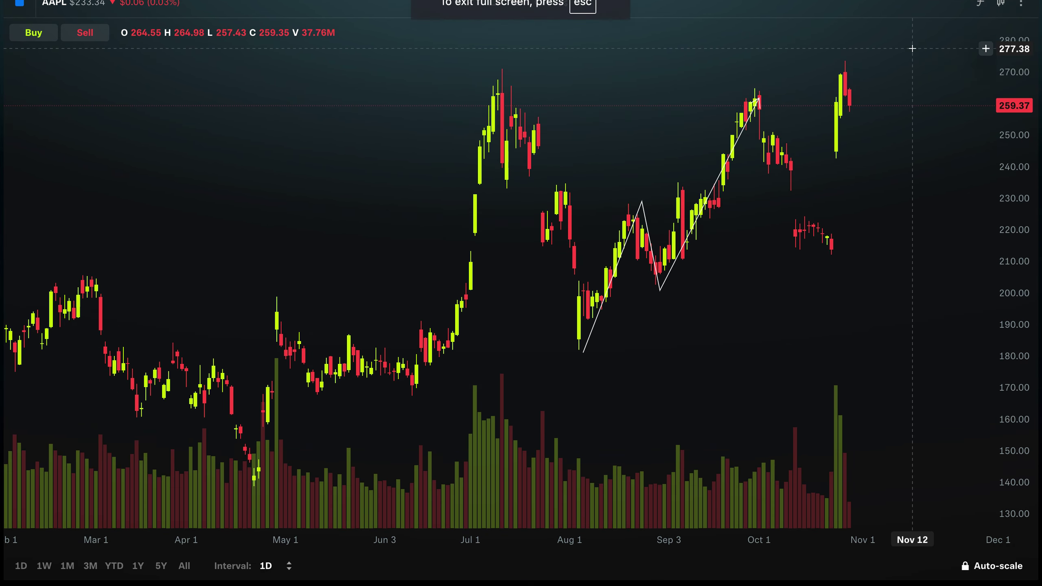
click(615, 274)
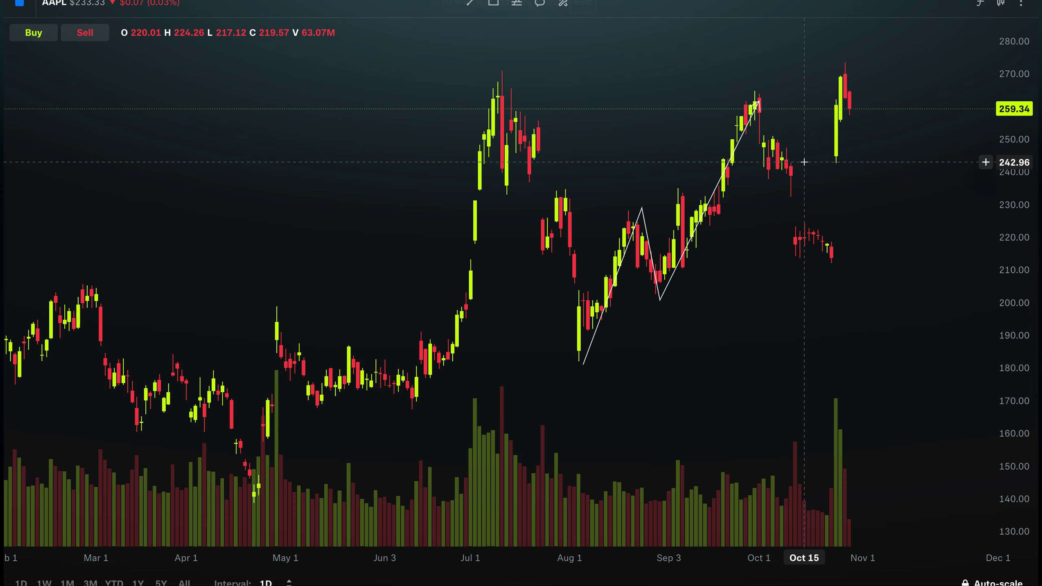
key(Escape)
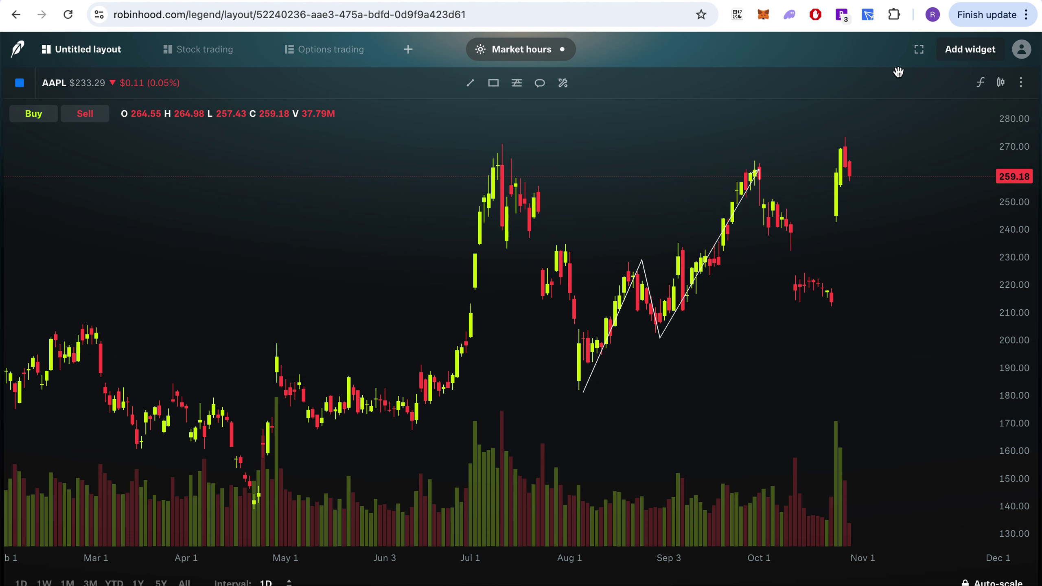
Delete all drawings from the AAPL chart, including the zigzag path, and confirm
click(542, 87)
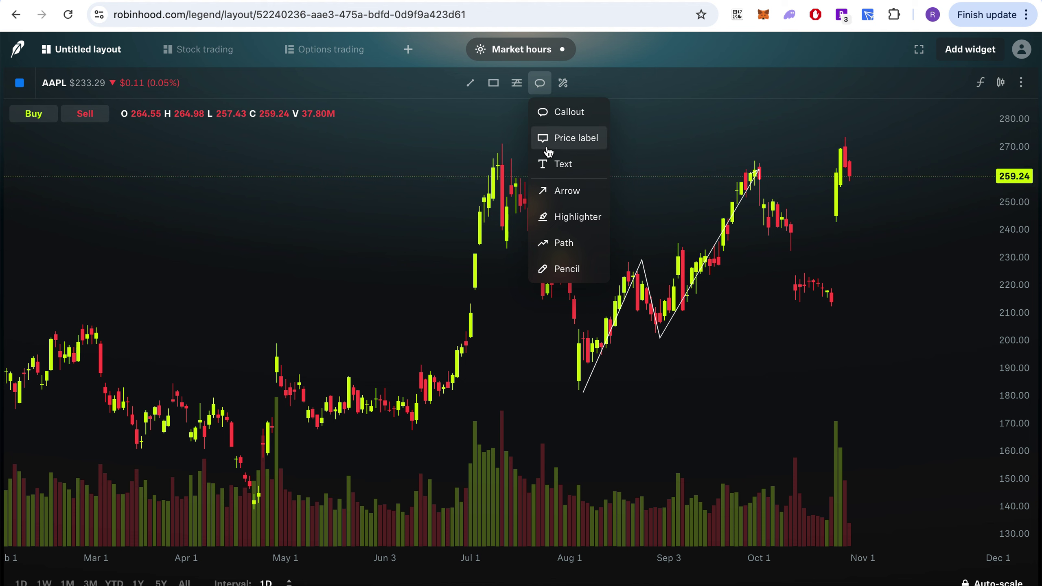
click(569, 91)
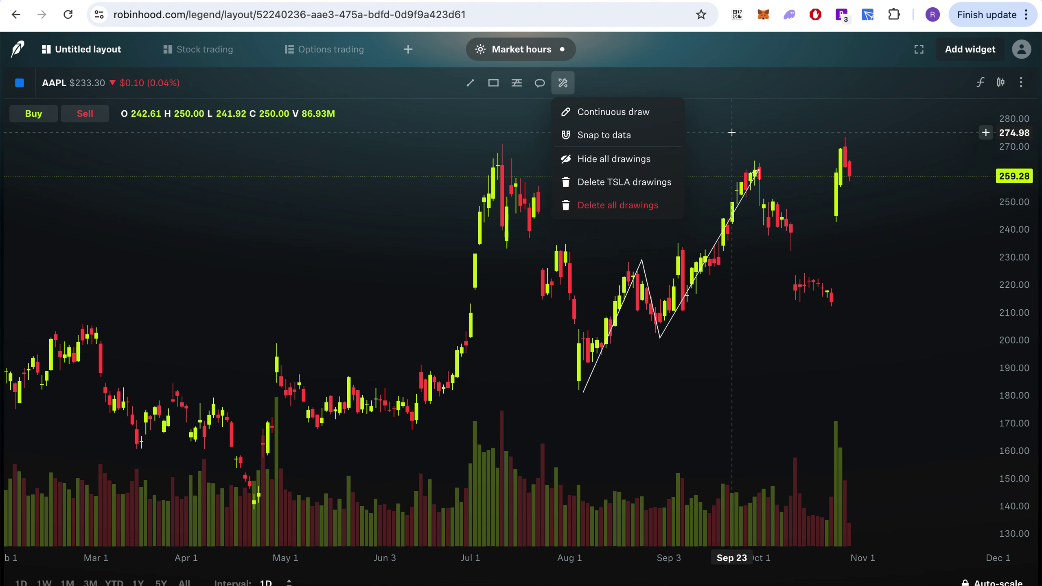
click(809, 134)
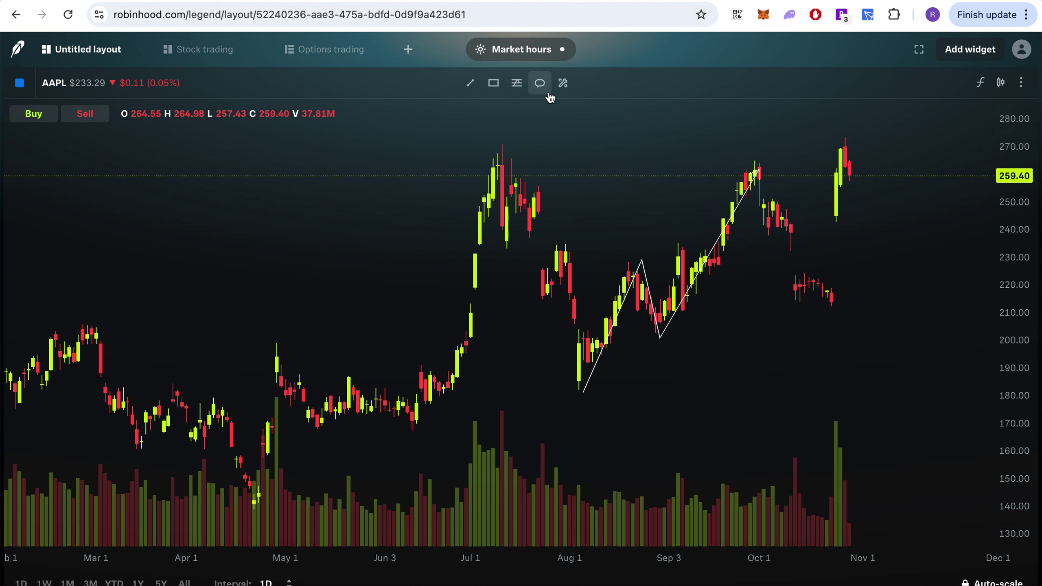
click(561, 89)
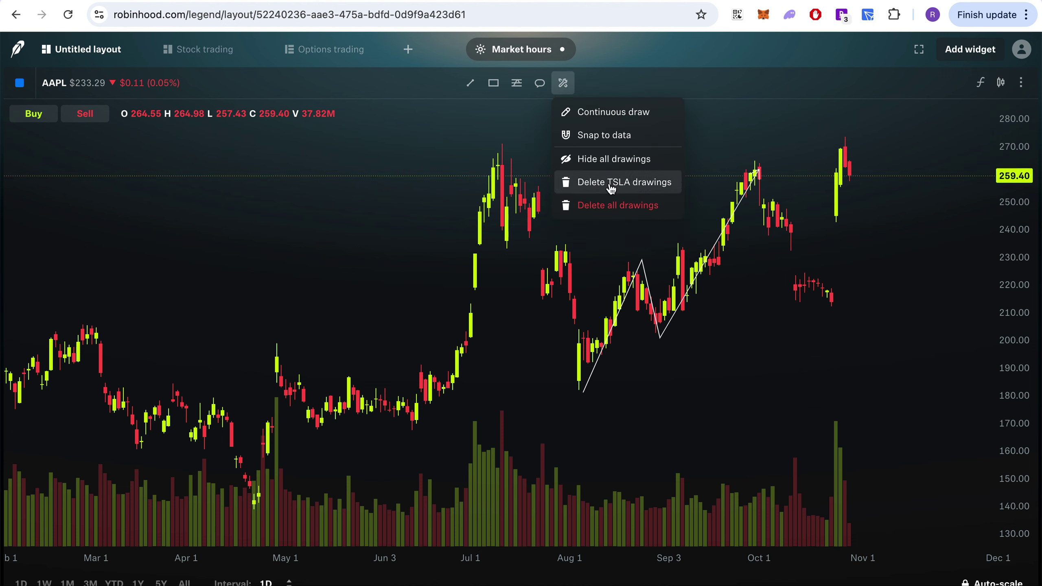
click(612, 205)
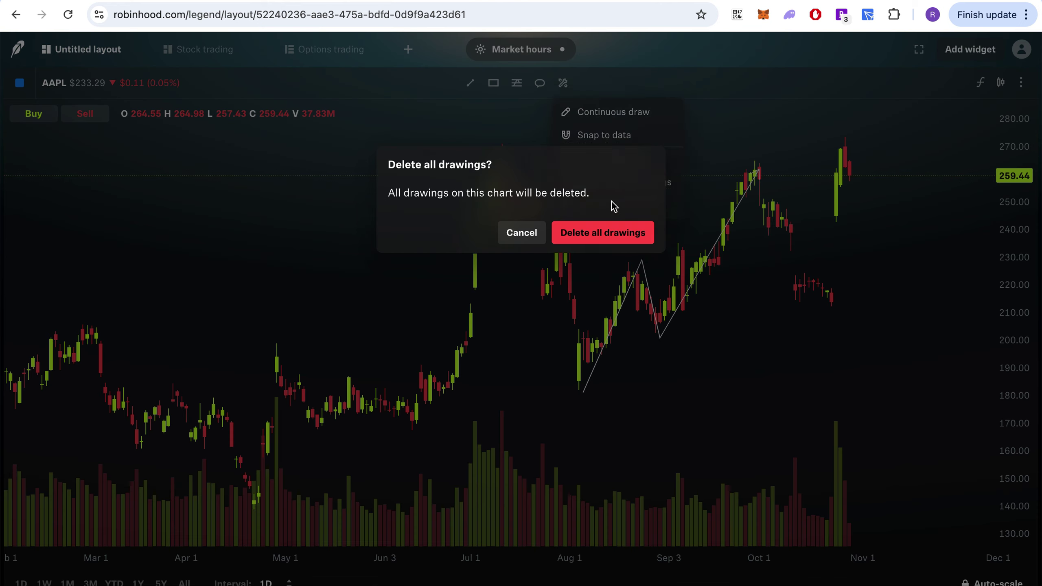
click(608, 232)
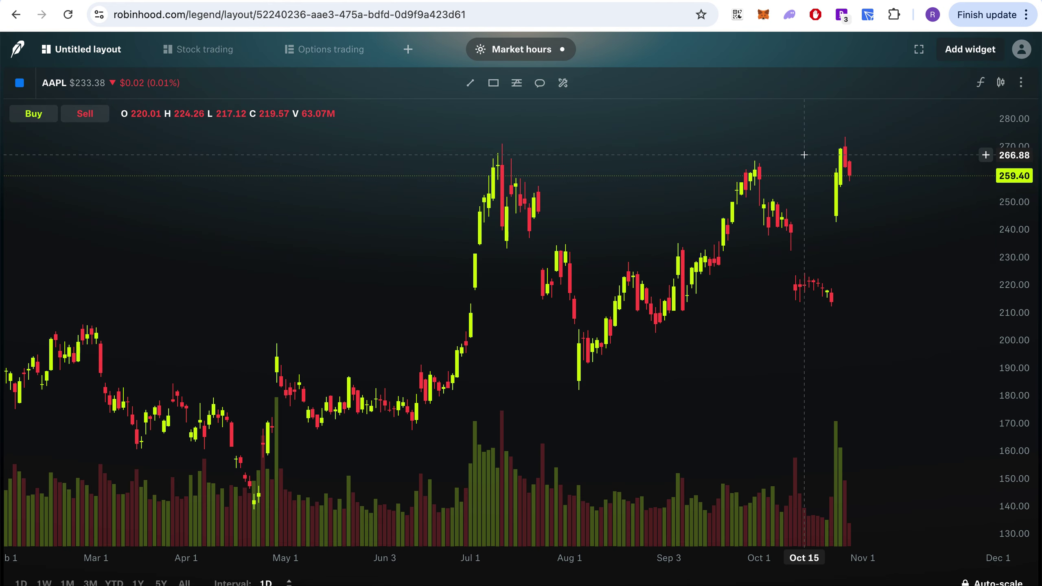
Add a first simple moving average (SMA 50) to the AAPL chart
click(982, 84)
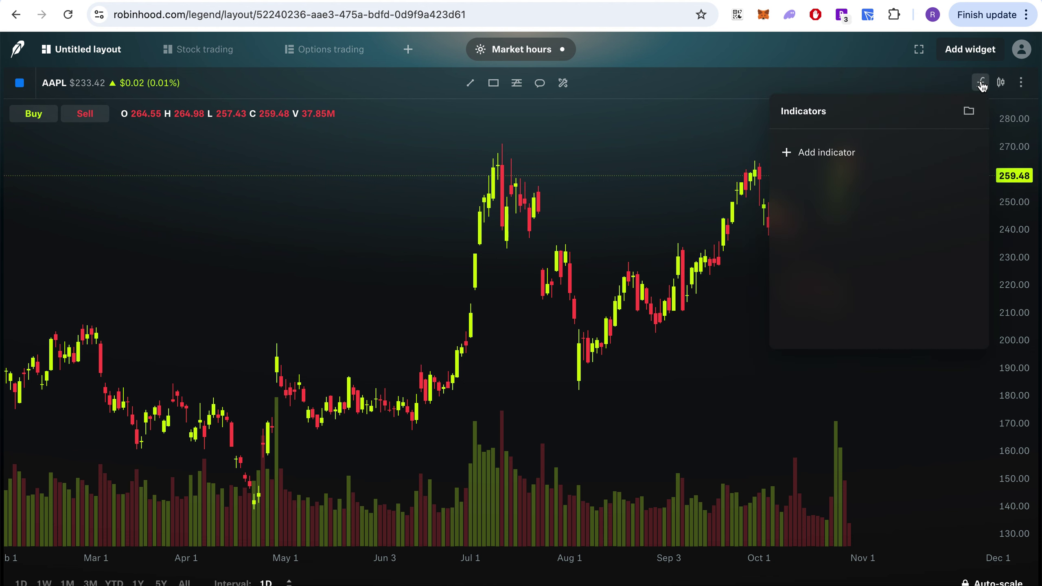
click(804, 152)
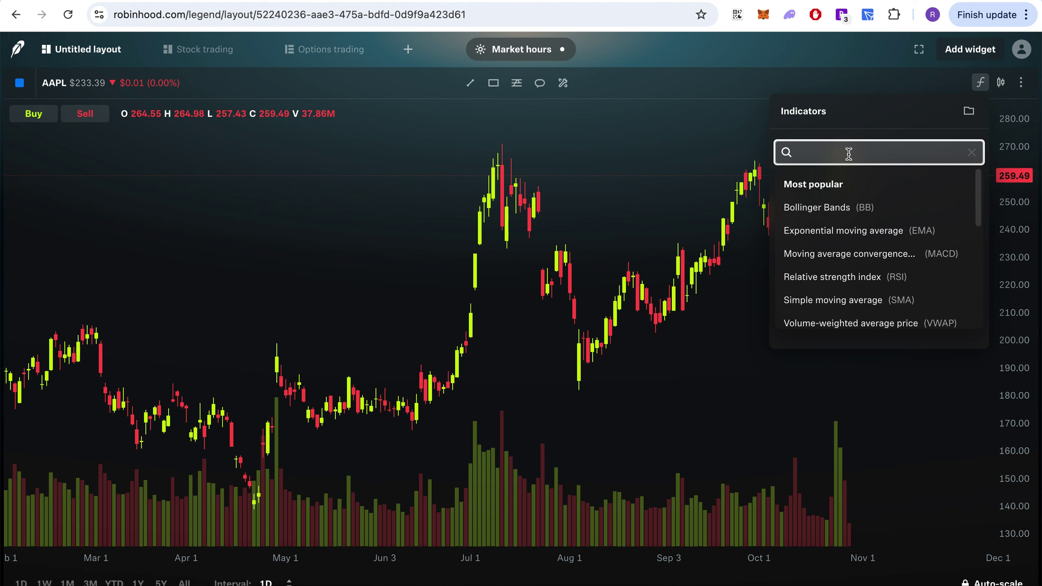
scroll(844, 274, down, 1)
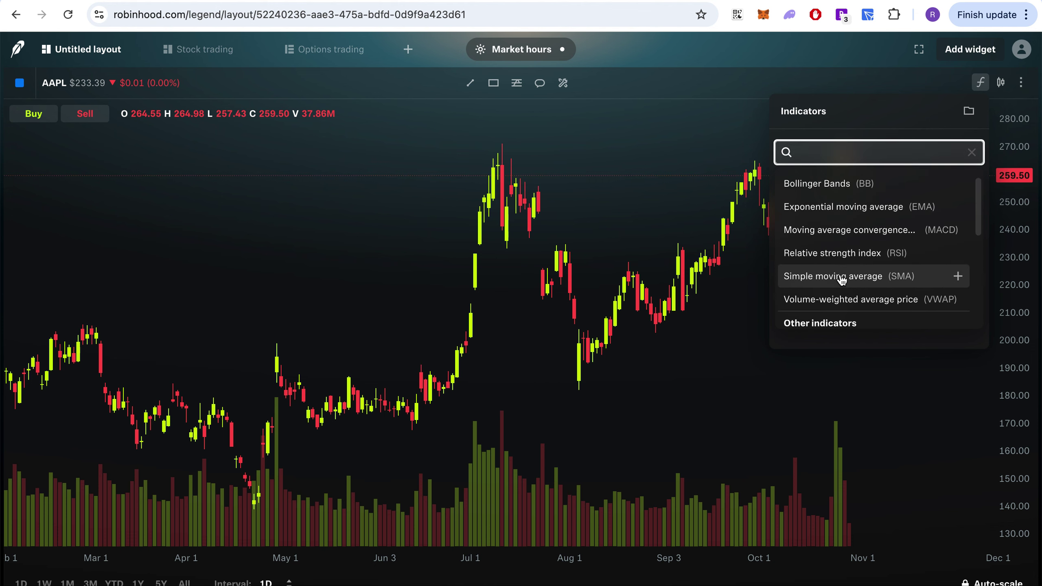
scroll(841, 279, down, 3)
scroll(841, 276, up, 4)
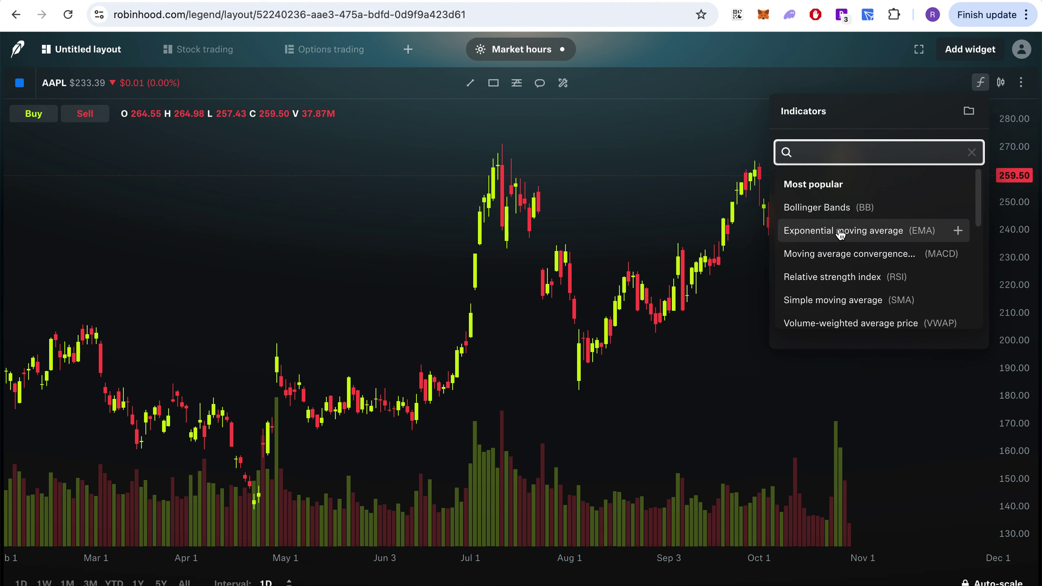
click(839, 302)
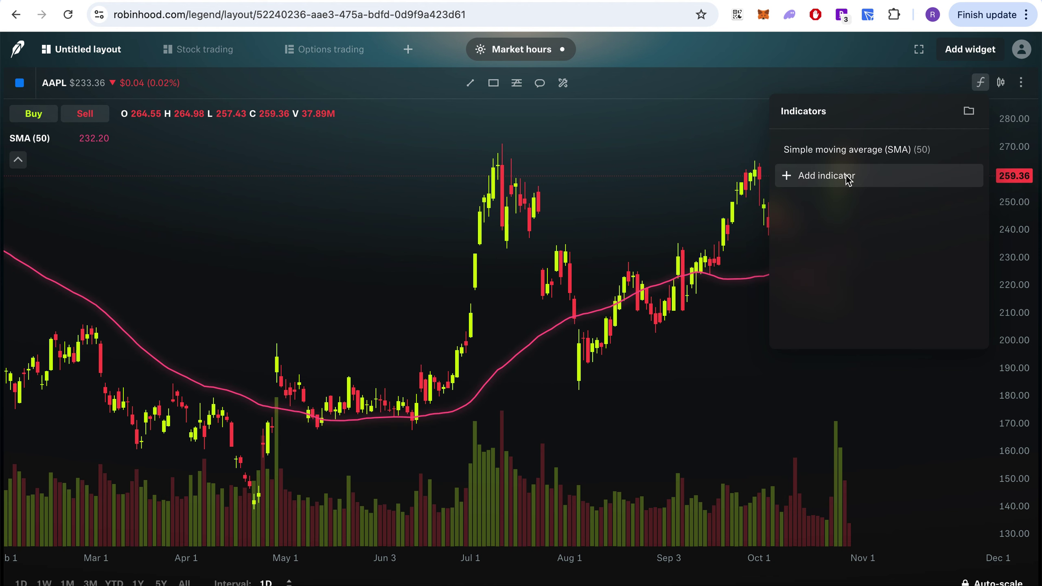
Add a second simple moving average and open the SMA (100) settings
click(839, 176)
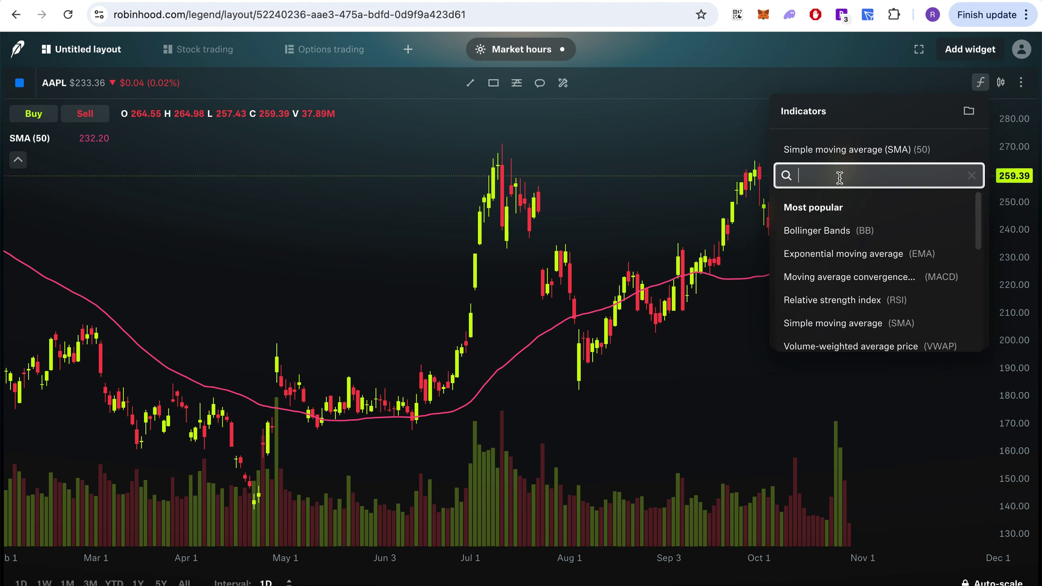
click(863, 324)
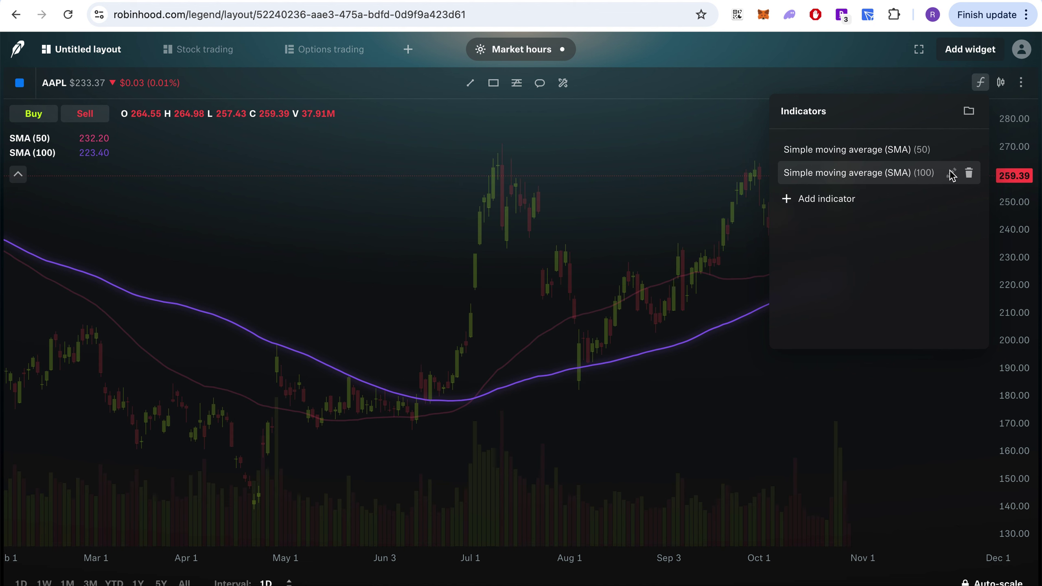
click(951, 174)
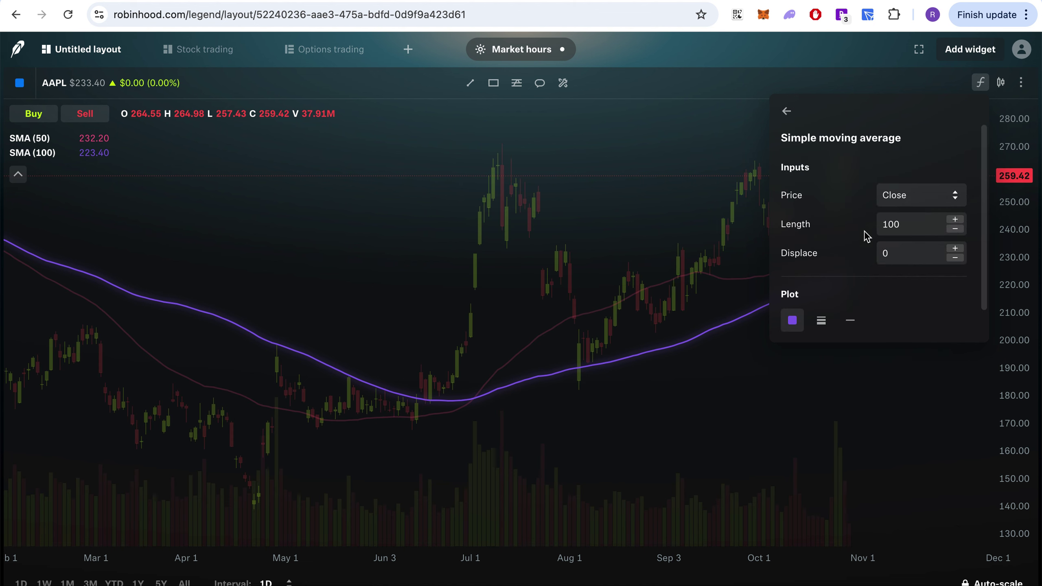
Set the second moving average's length to 150 and its line colour to green
click(910, 224)
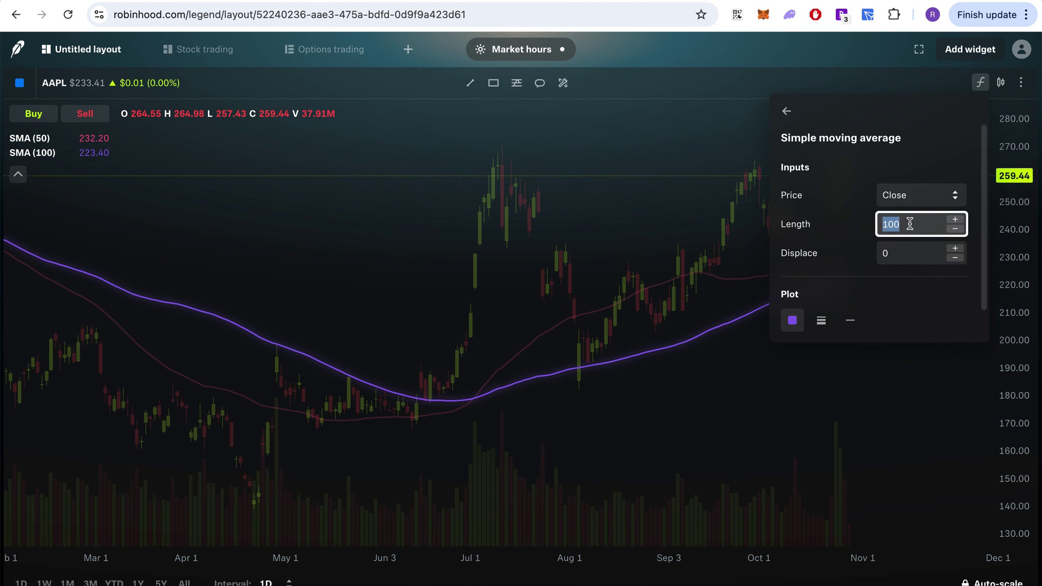
text(150)
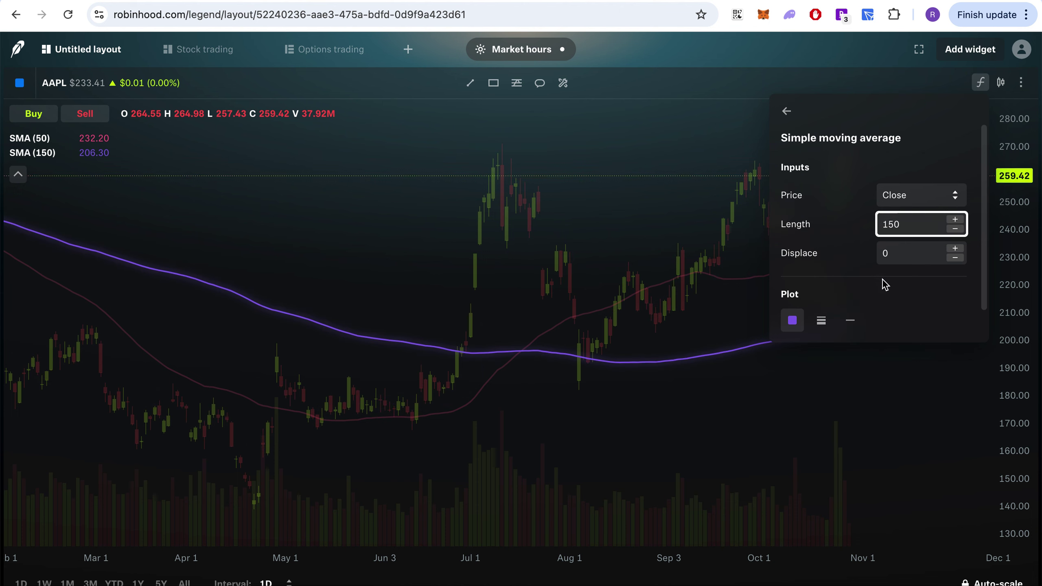
click(794, 322)
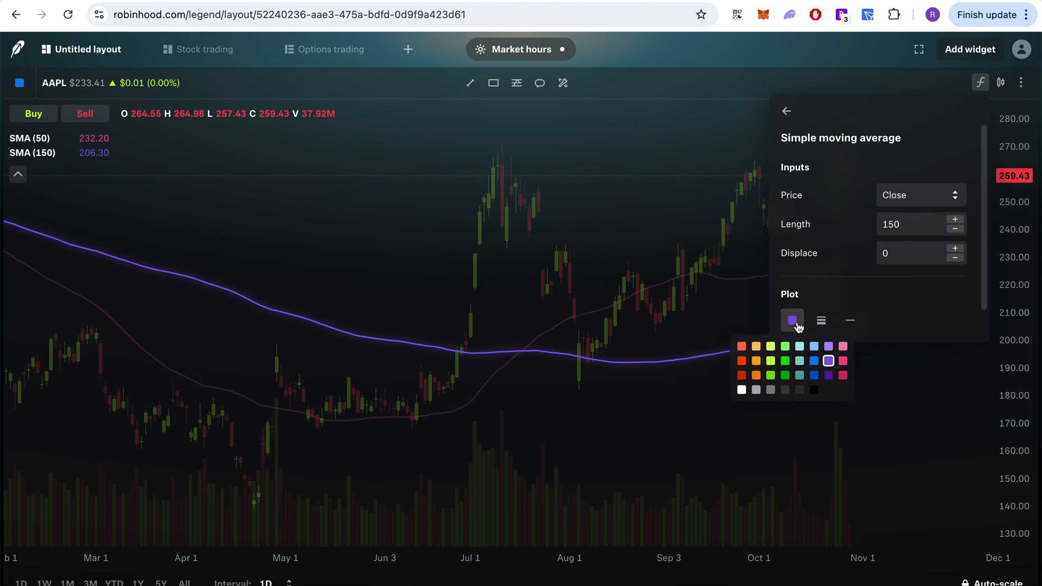
click(786, 360)
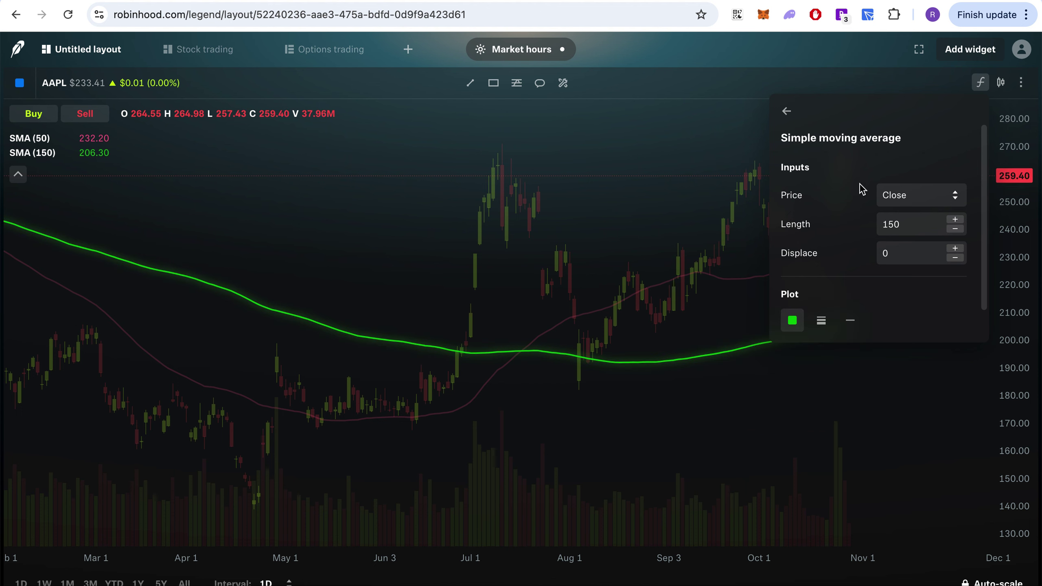
scroll(859, 184, down, 2)
click(786, 110)
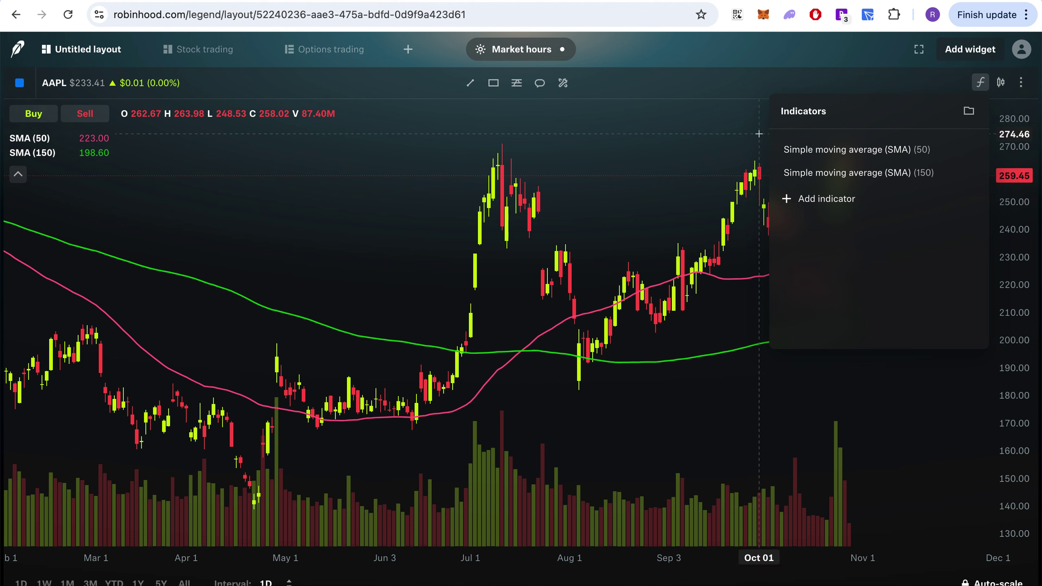
click(624, 172)
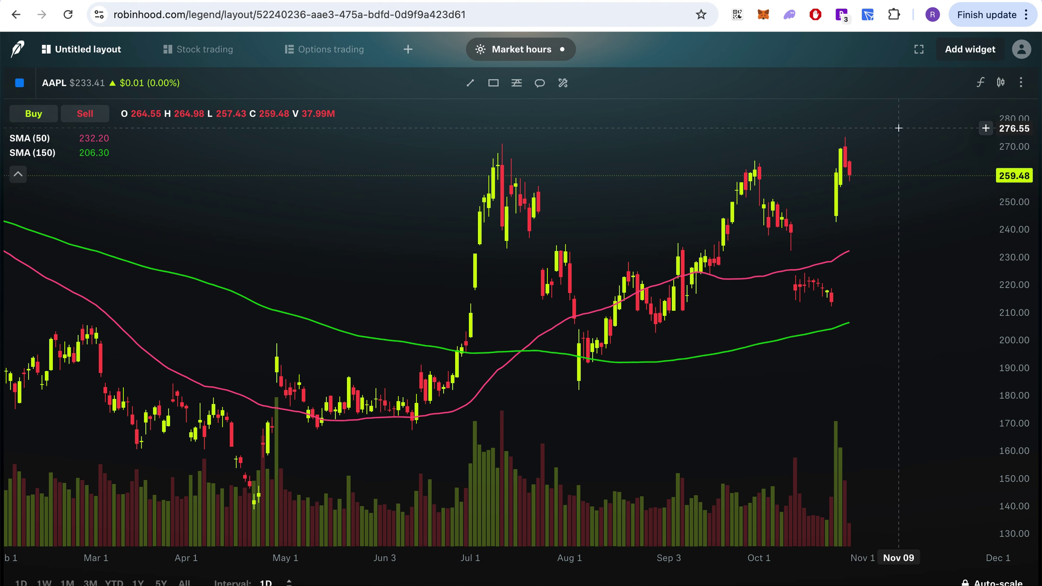
Add Bollinger Bands to the AAPL chart
click(980, 84)
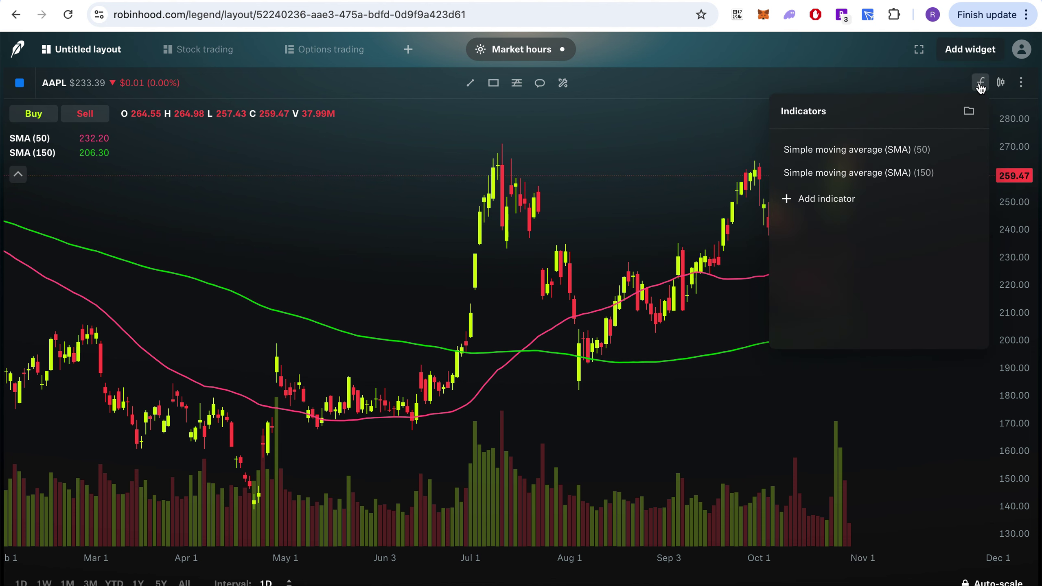
click(860, 200)
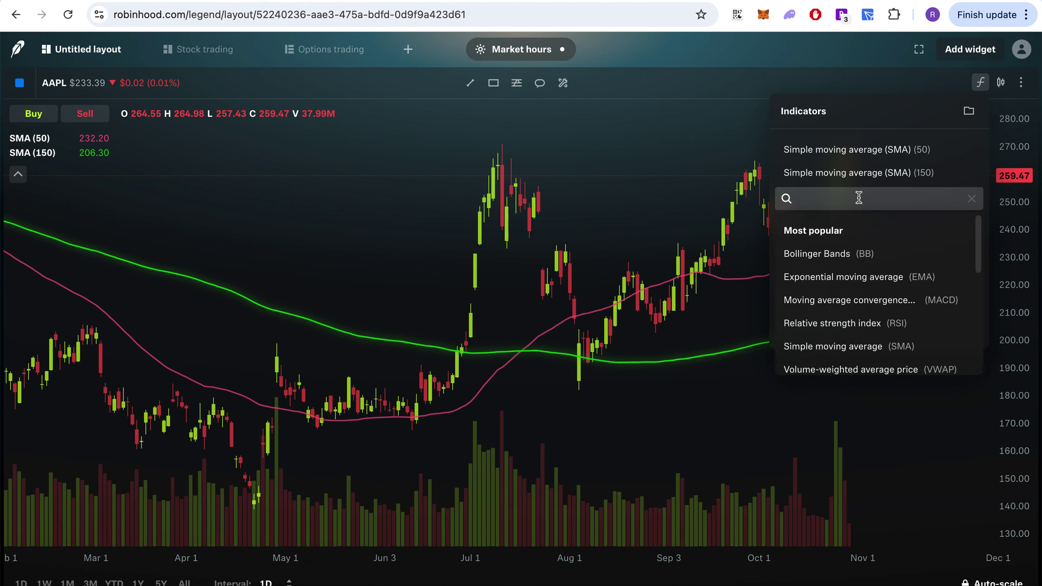
click(850, 257)
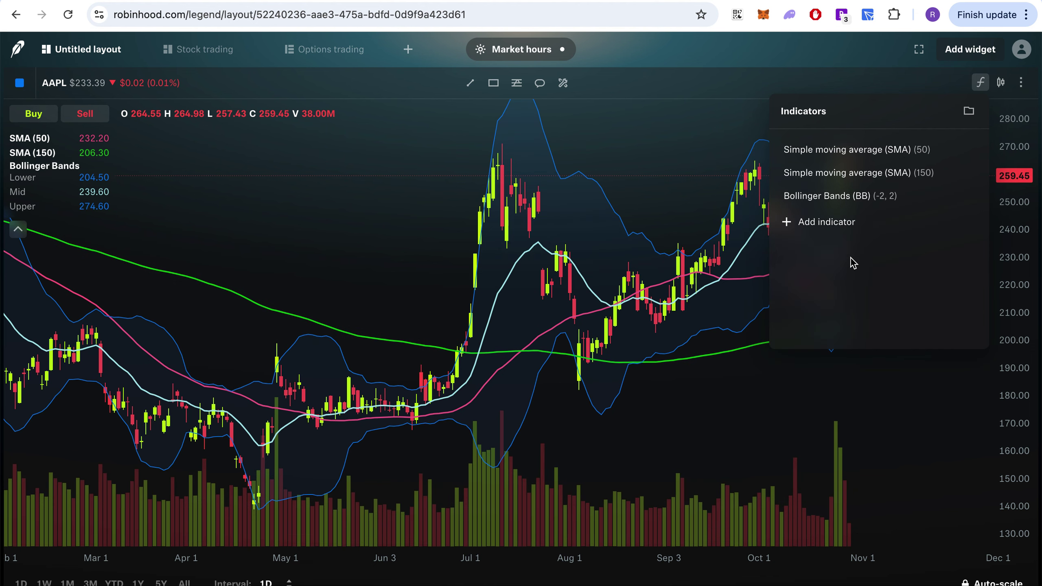
click(681, 407)
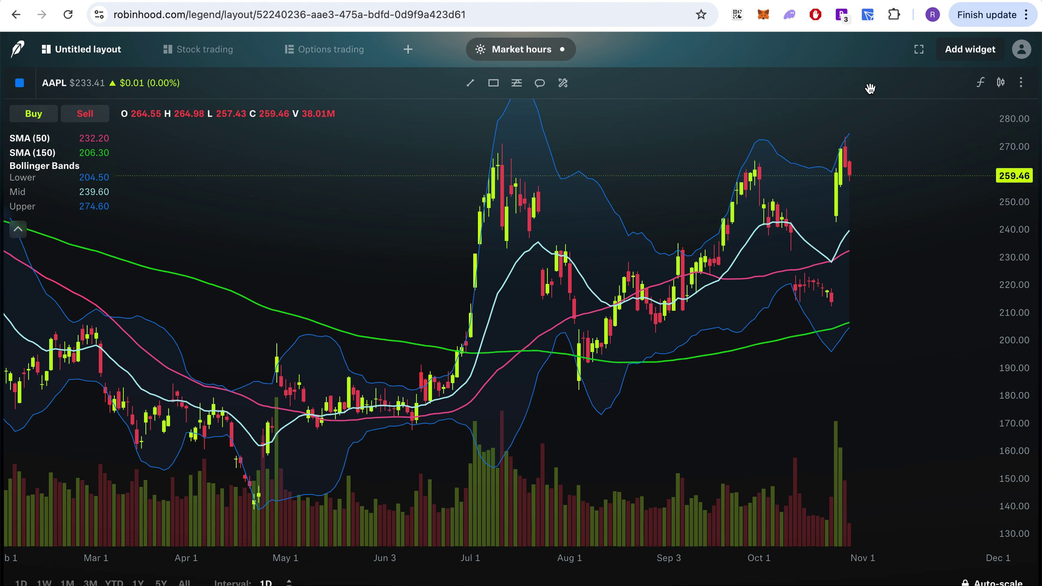
Add the Volume-weighted average price (VWAP) indicator and remove the Bollinger Bands
click(981, 83)
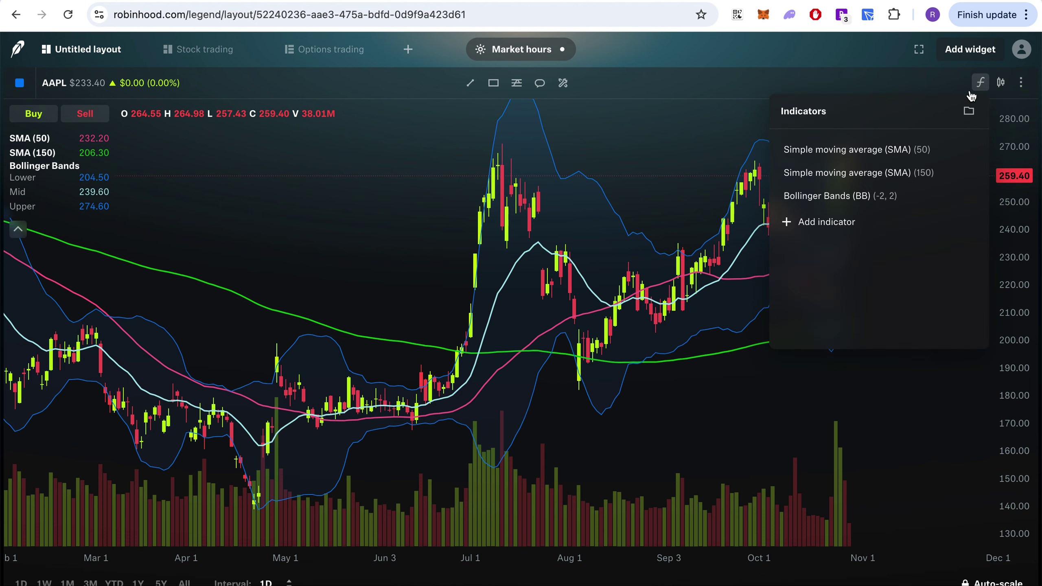
click(832, 225)
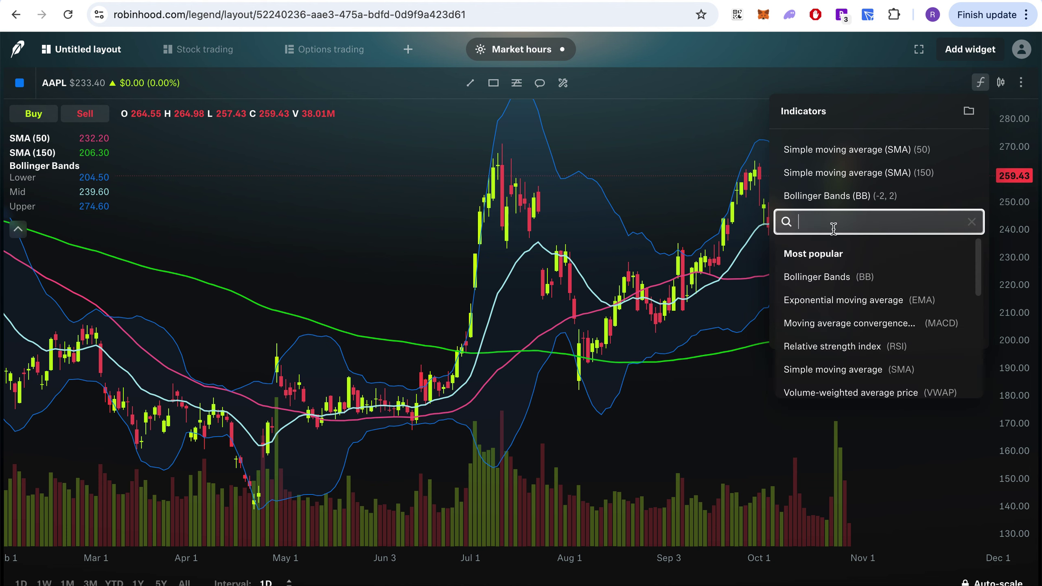
scroll(902, 313, down, 5)
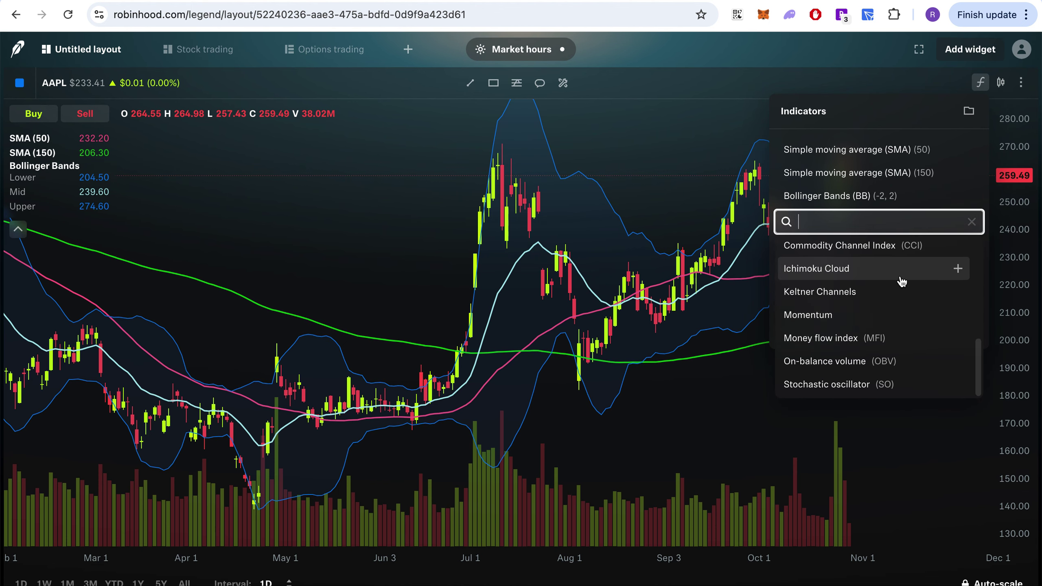
scroll(901, 281, up, 2)
scroll(901, 281, up, 1)
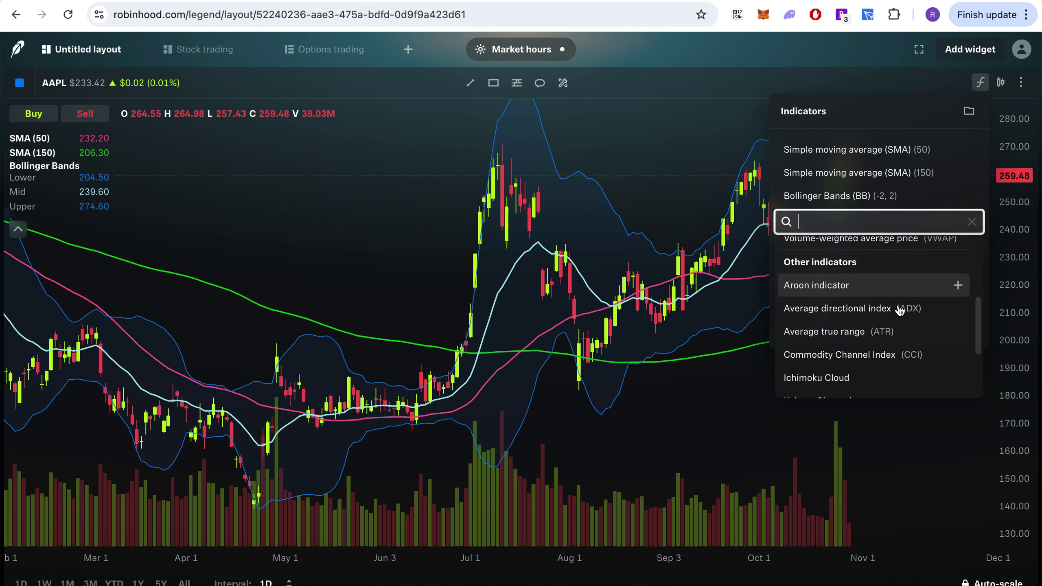
scroll(899, 310, up, 3)
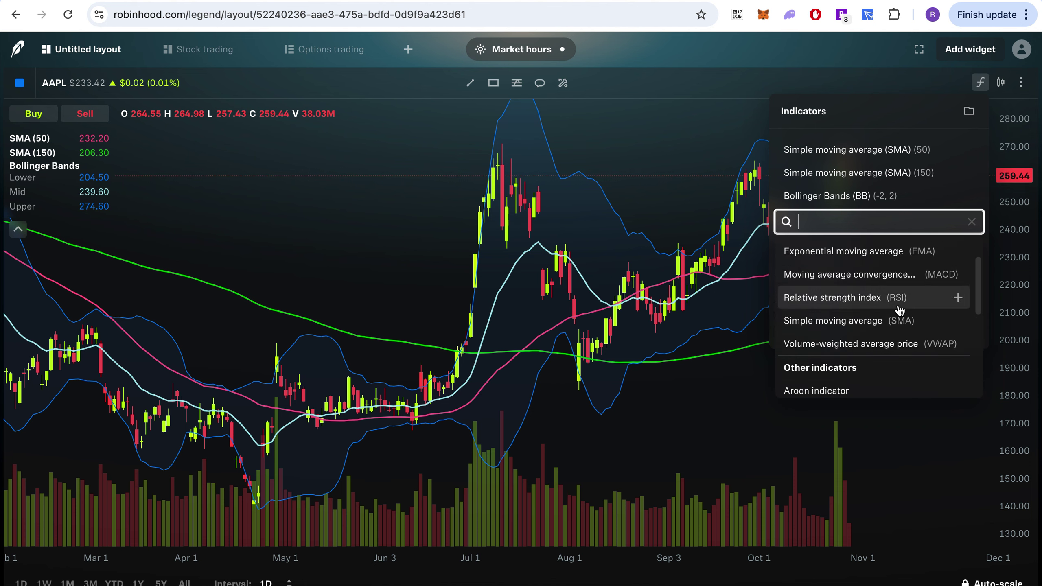
click(894, 347)
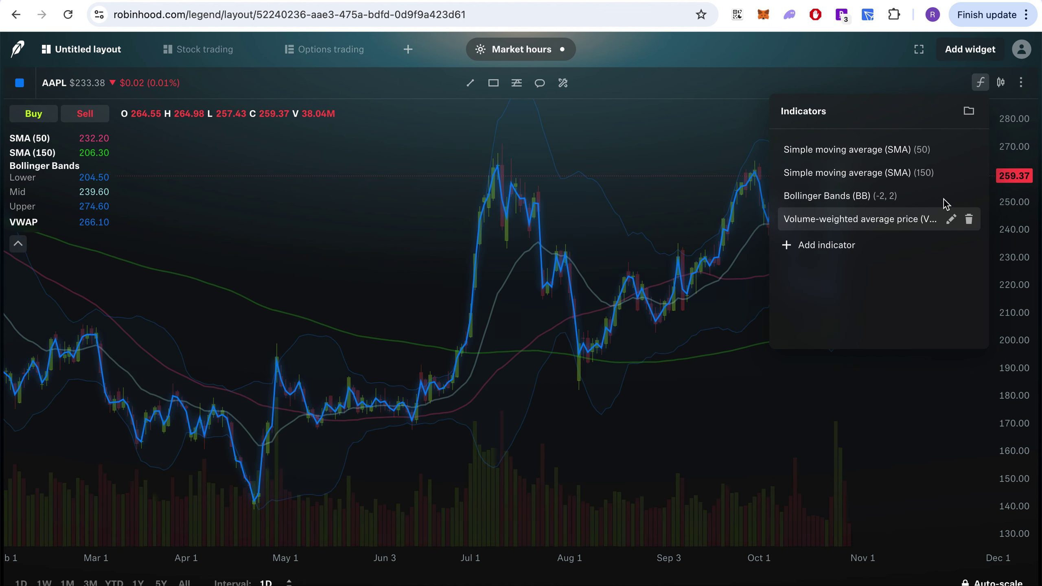
click(969, 198)
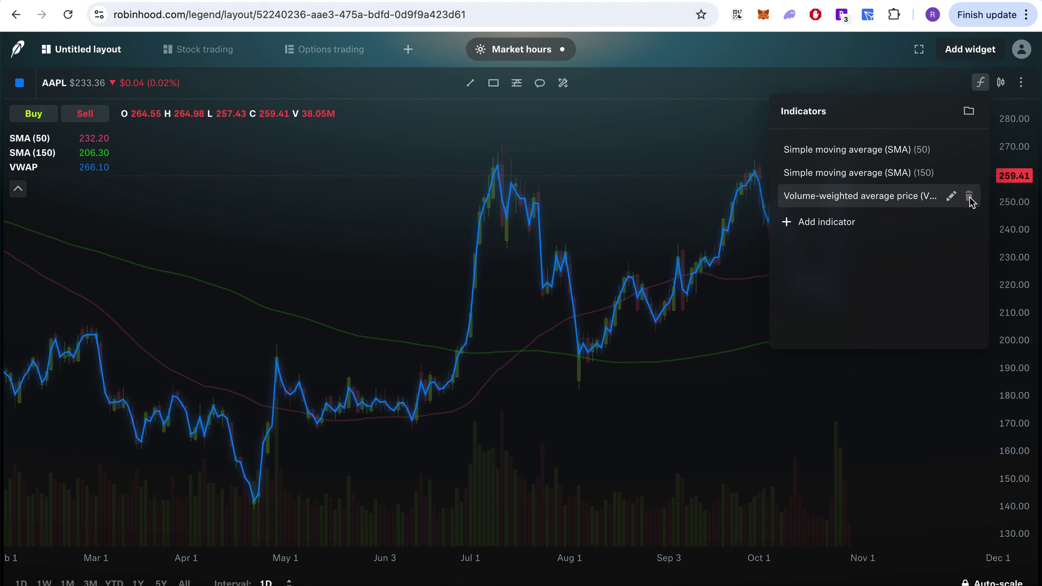
Add the Relative strength index (RSI) indicator to the AAPL chart
click(842, 222)
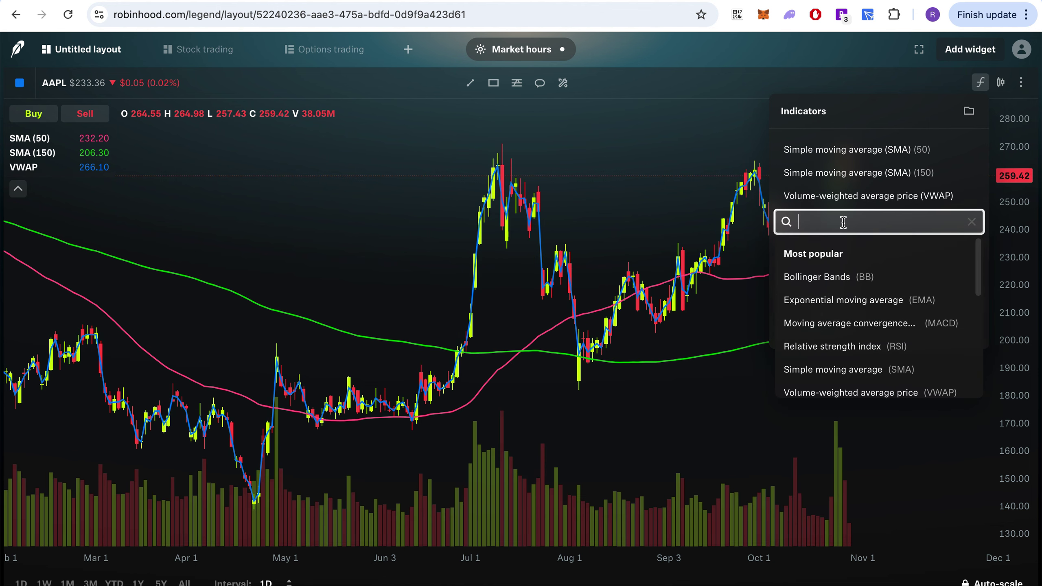
scroll(878, 291, down, 2)
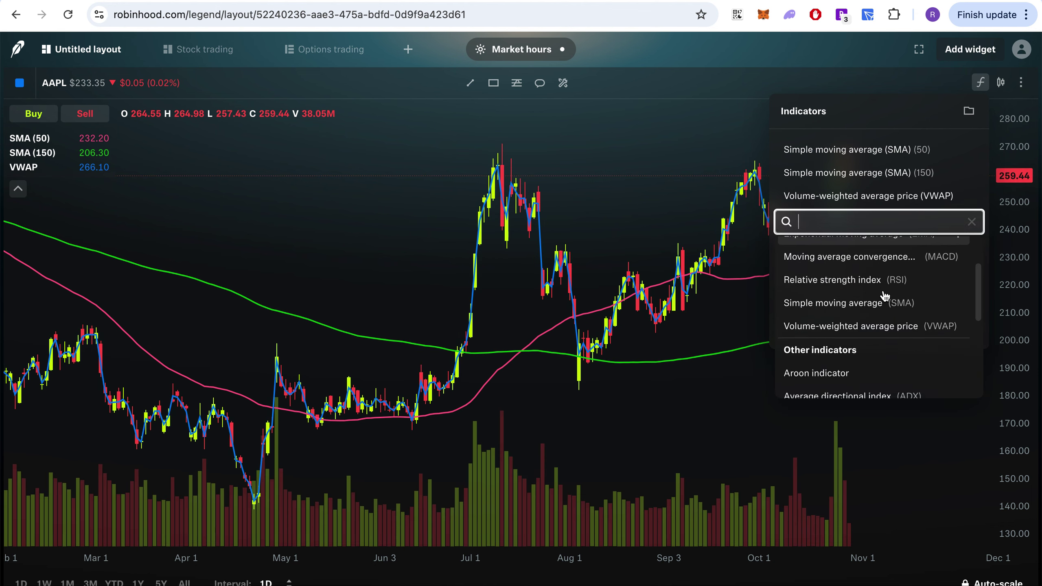
click(880, 283)
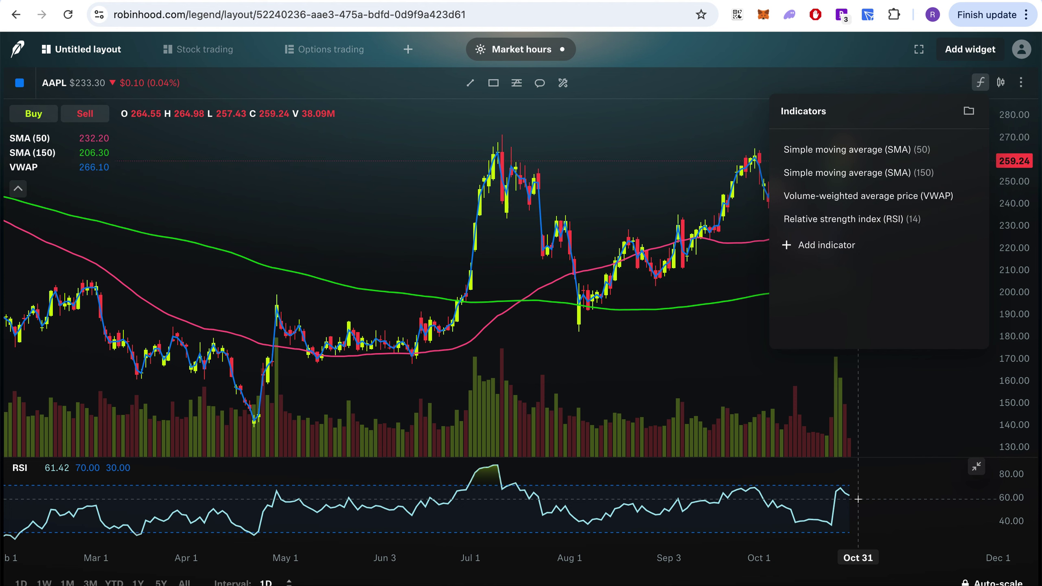
Browse the indicator list again, then bring up the indicator template options
click(841, 248)
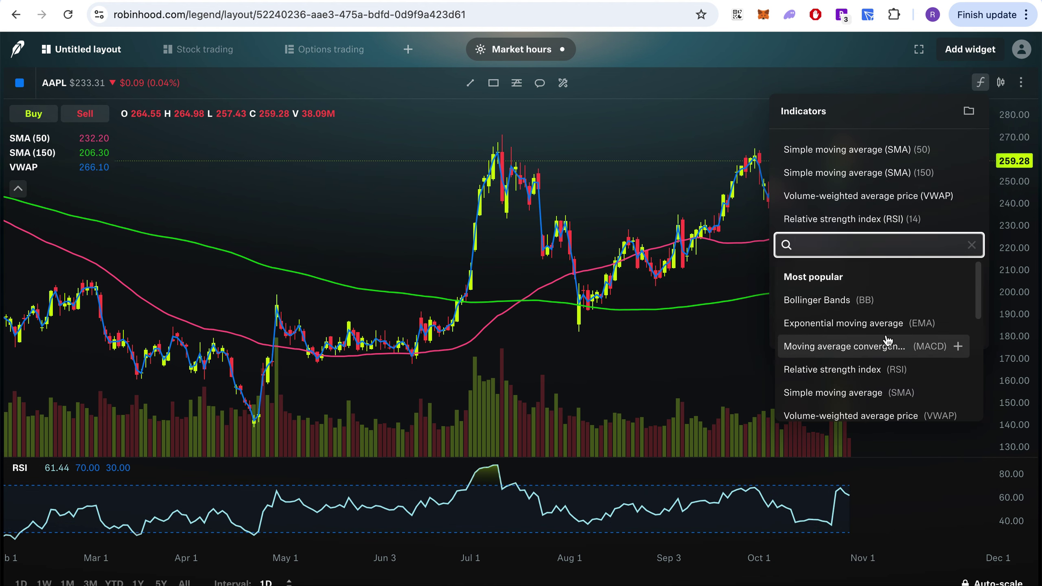
scroll(885, 340, down, 1)
scroll(885, 340, down, 1)
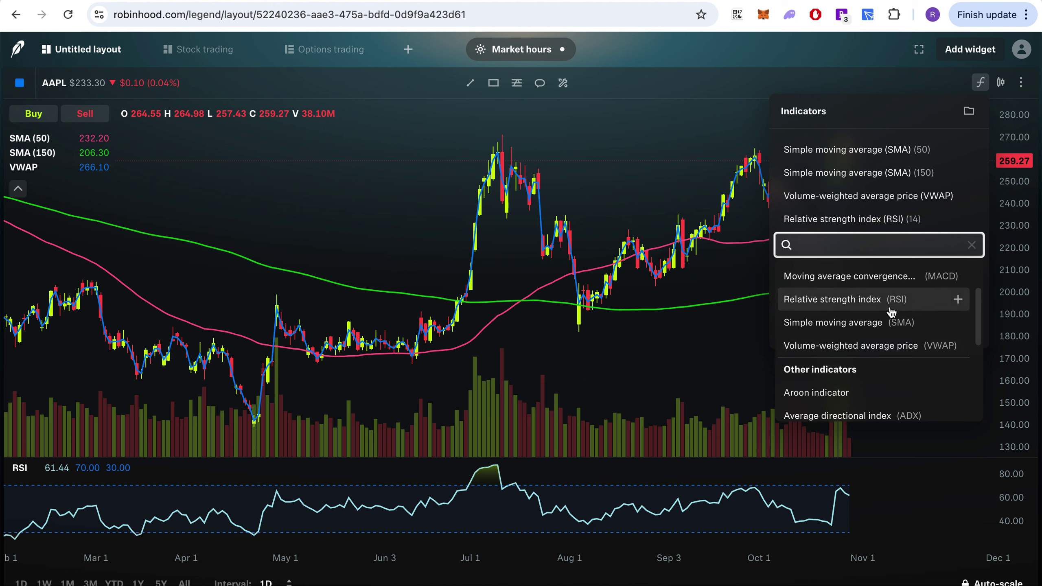
scroll(890, 309, up, 3)
scroll(869, 371, down, 5)
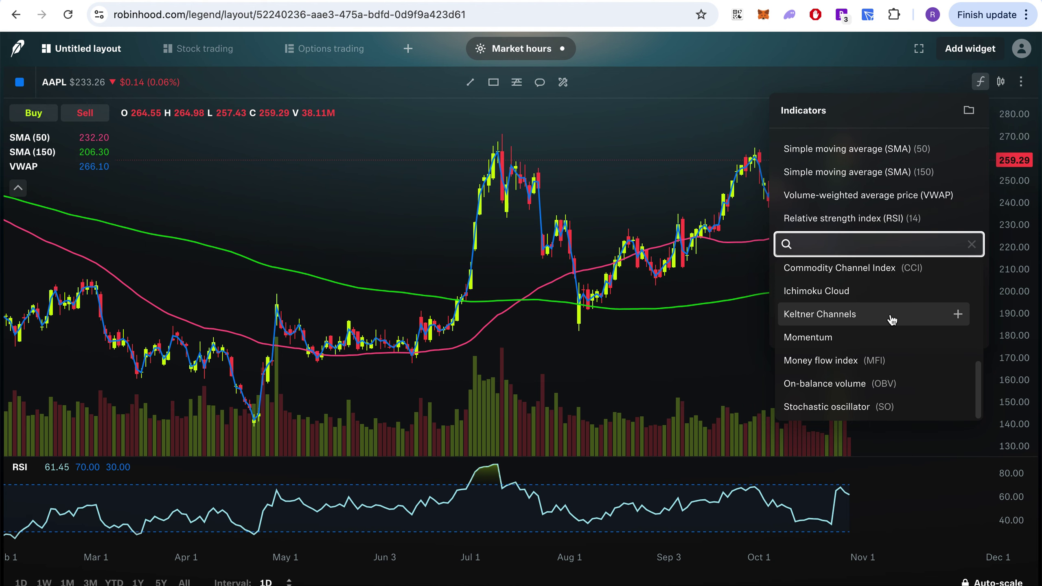
scroll(885, 400, up, 5)
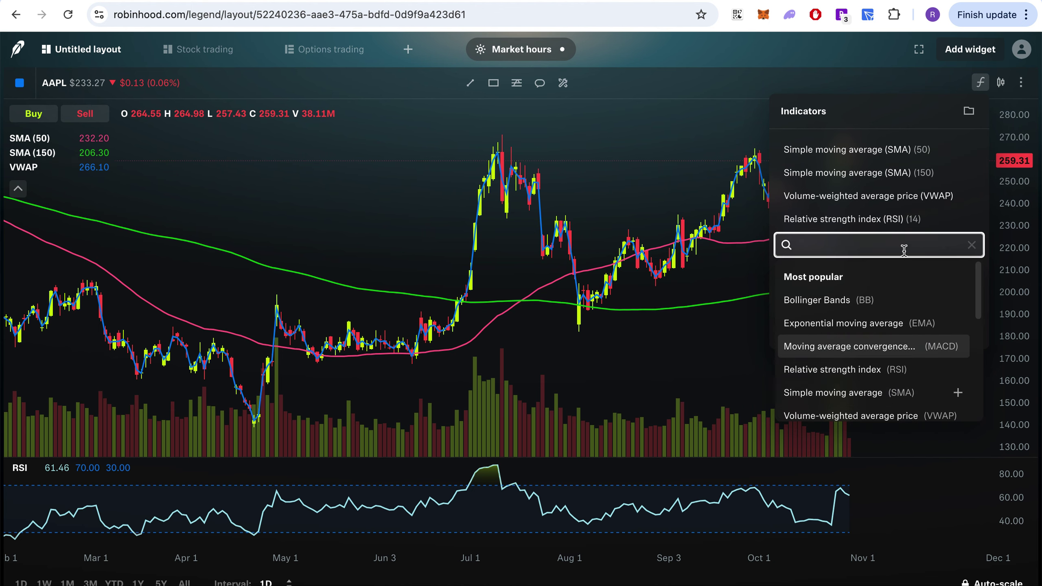
click(970, 112)
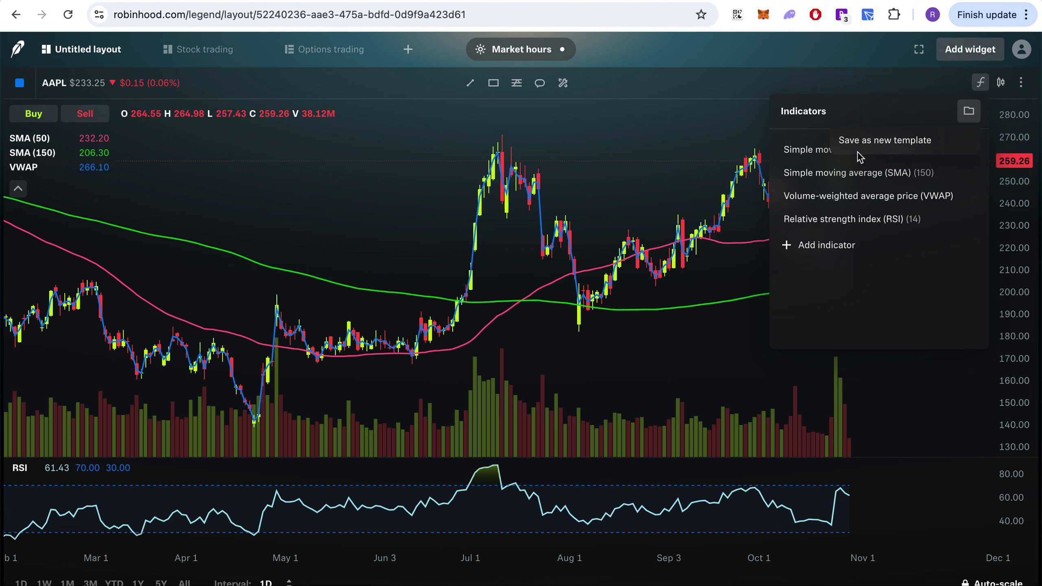
Save the chart's four indicators as a new named indicator template
click(874, 142)
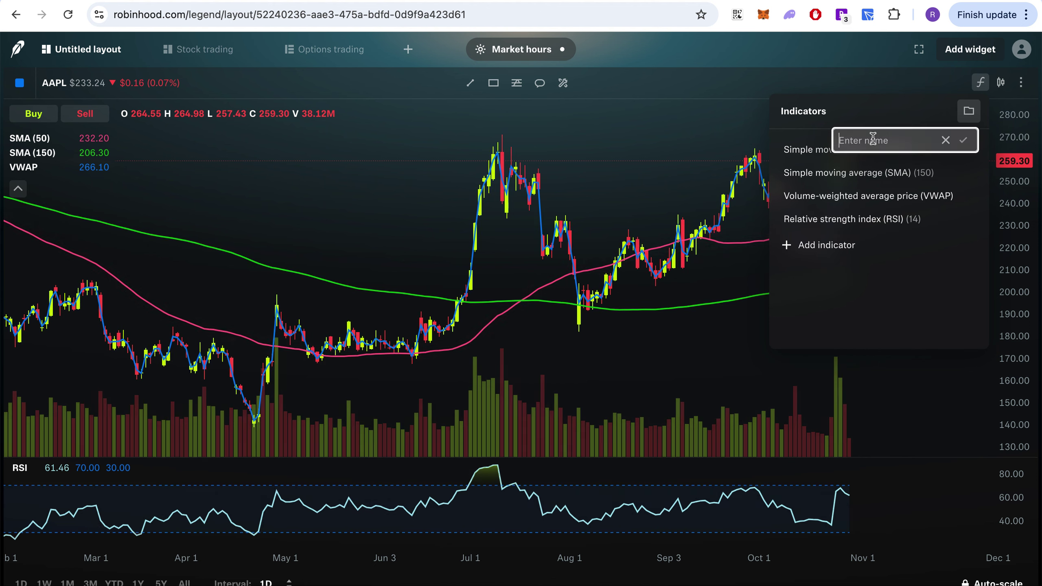
text(R)
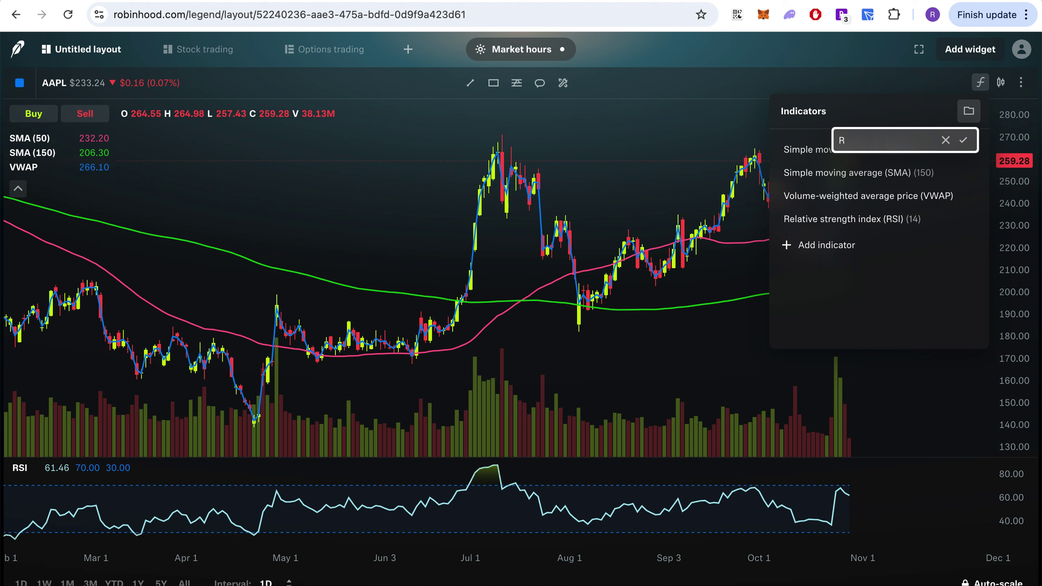
text(ators)
key(Return)
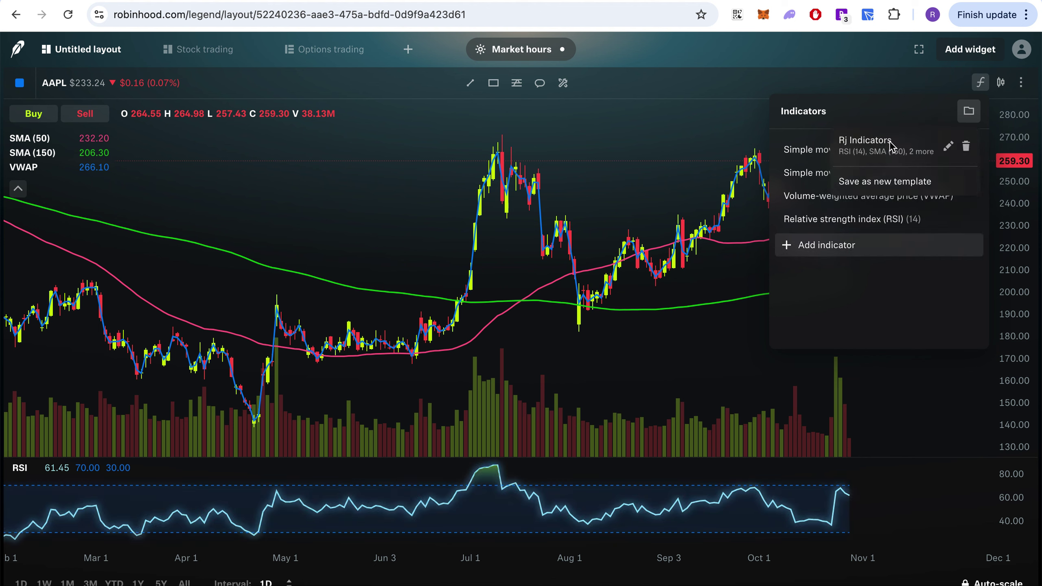
click(704, 176)
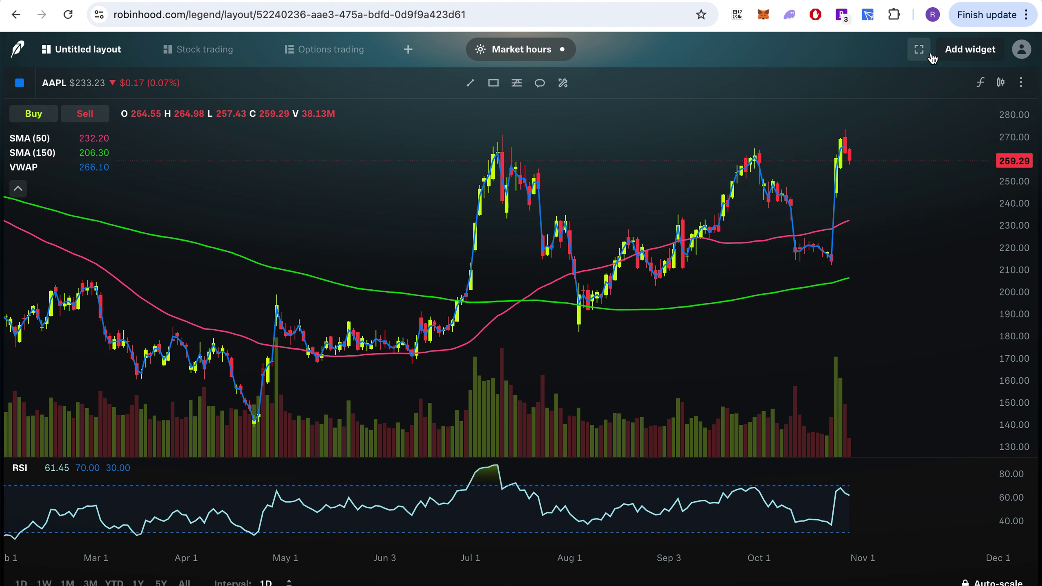
Reapply the saved indicator template to the AAPL chart
click(981, 84)
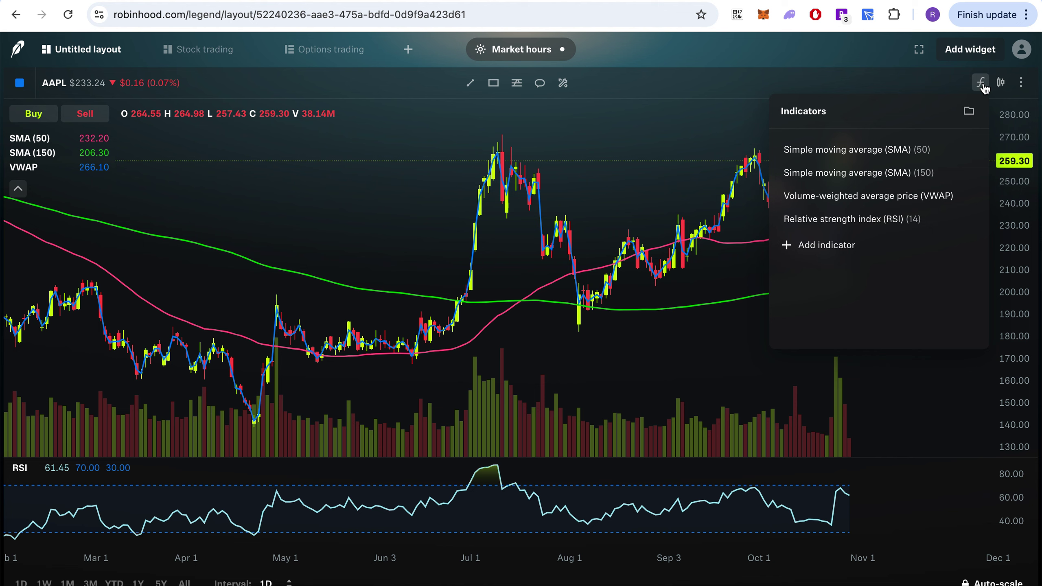
click(971, 113)
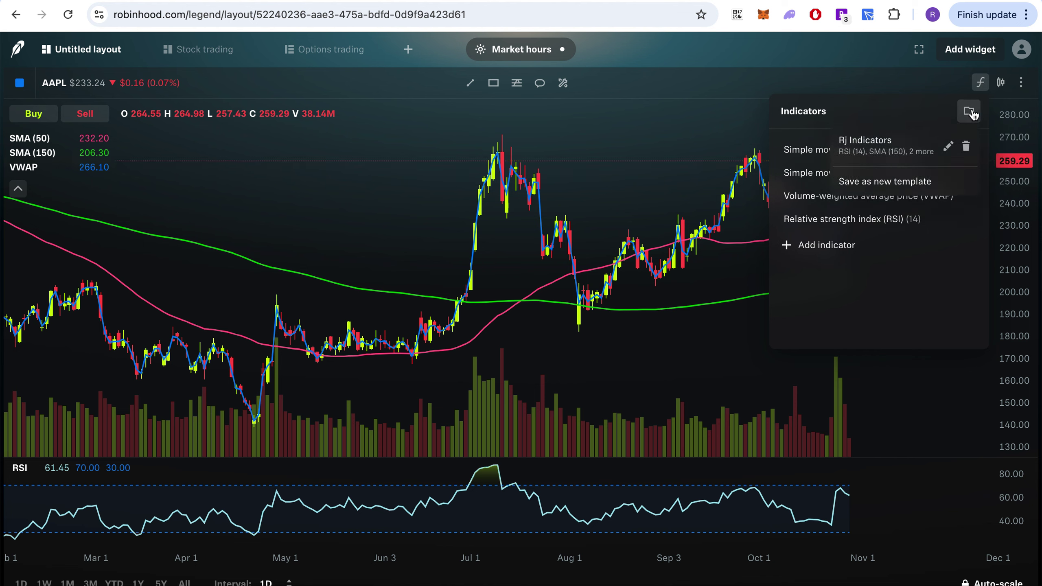
click(896, 148)
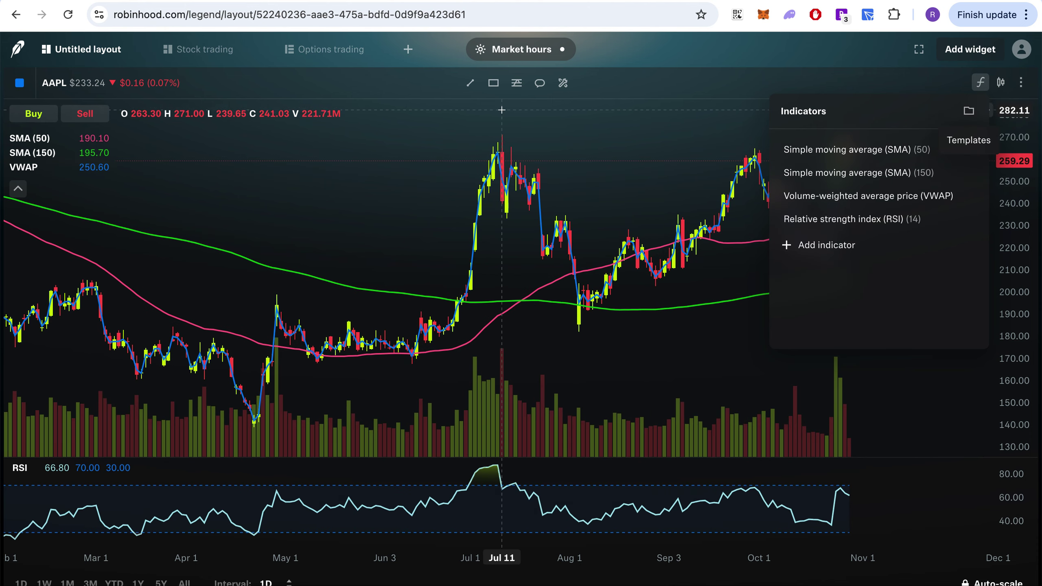
click(665, 158)
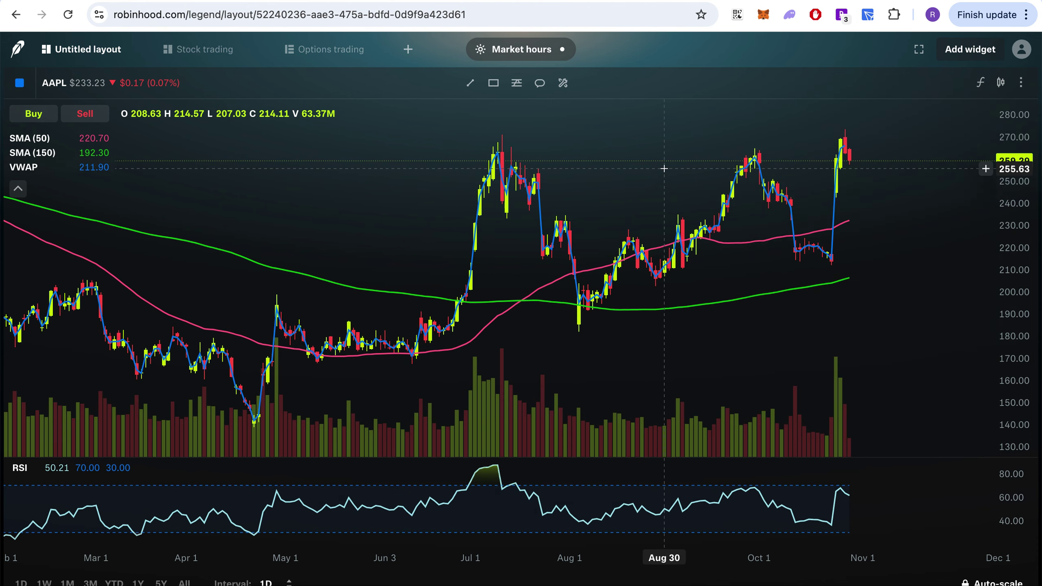
click(1001, 84)
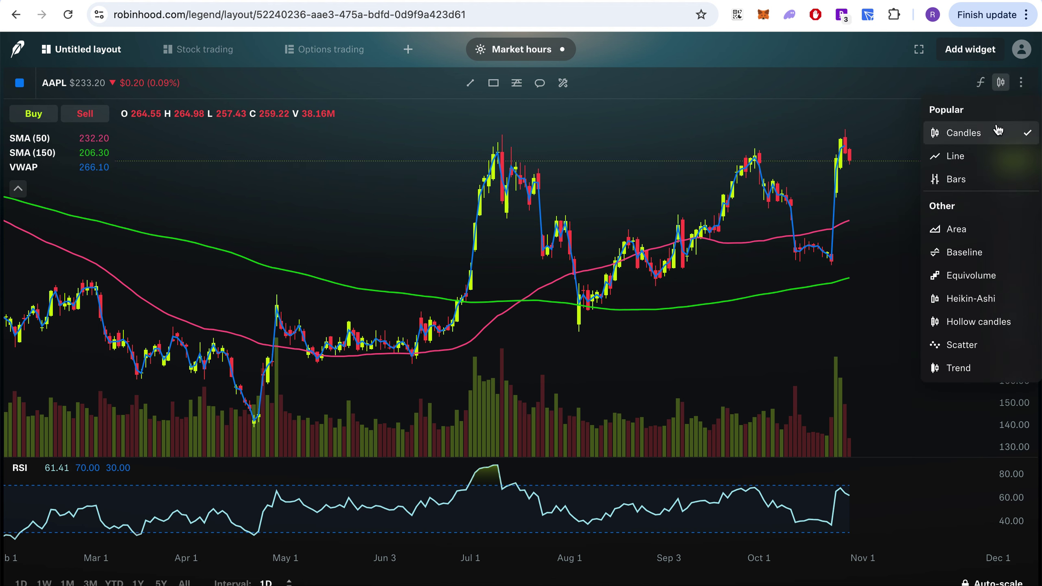
click(989, 154)
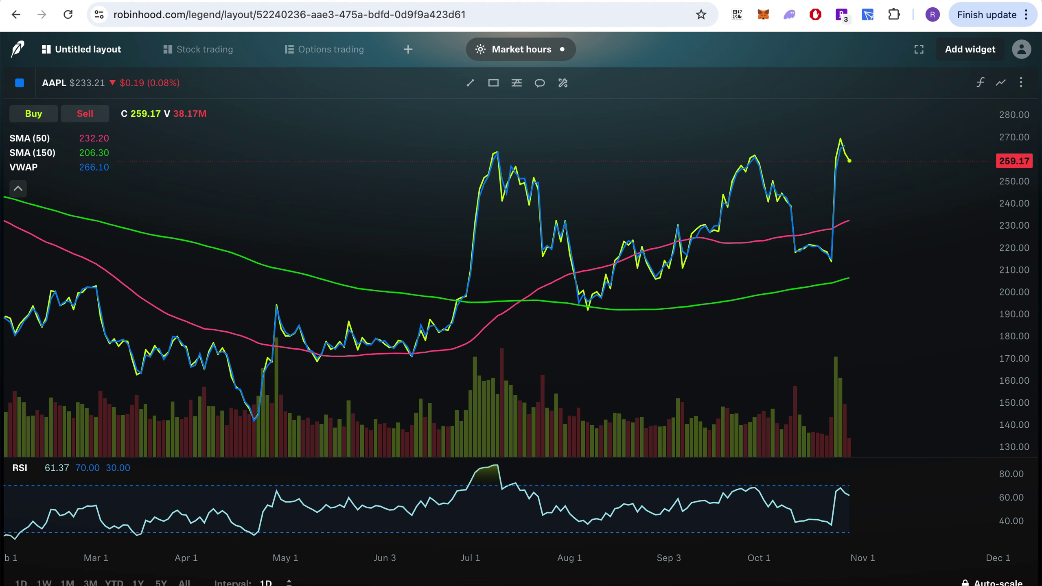
click(1001, 84)
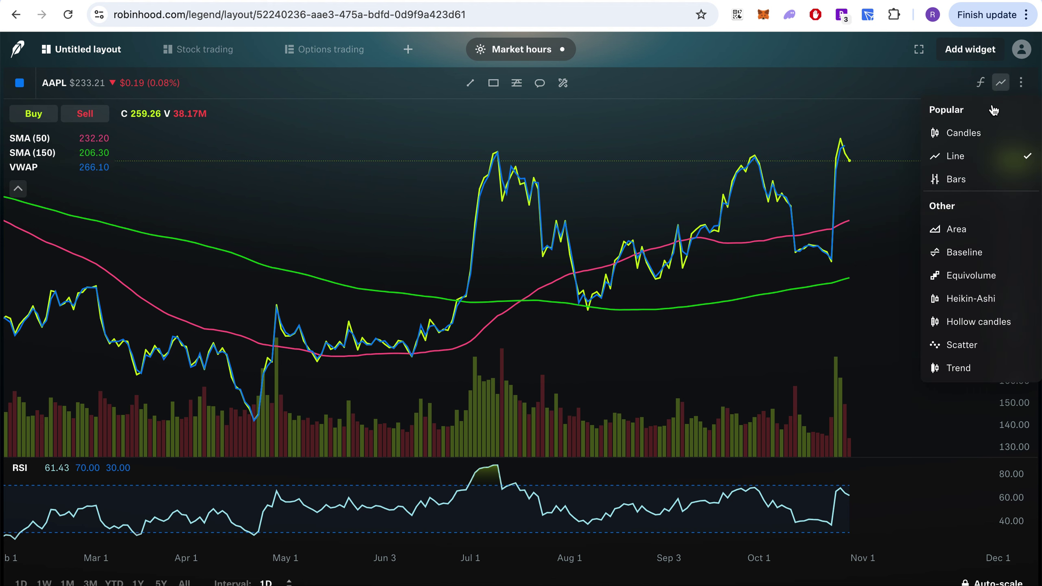
click(978, 179)
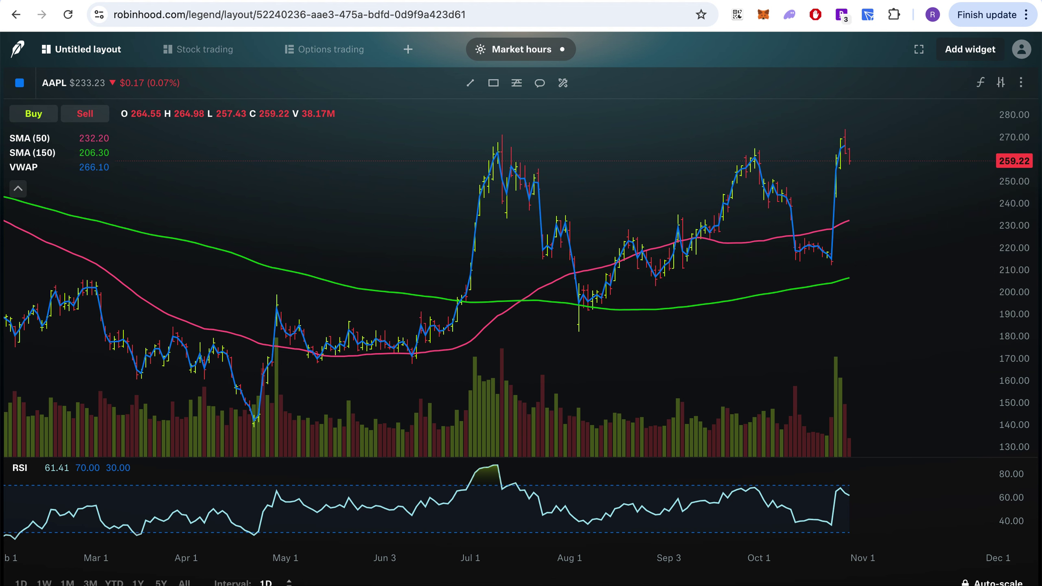
click(1001, 83)
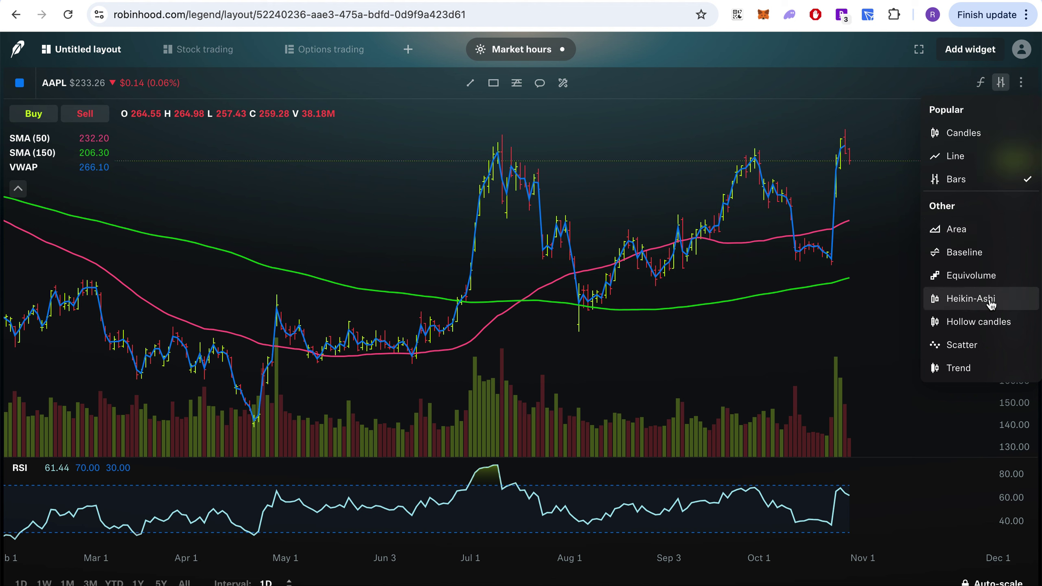
click(970, 133)
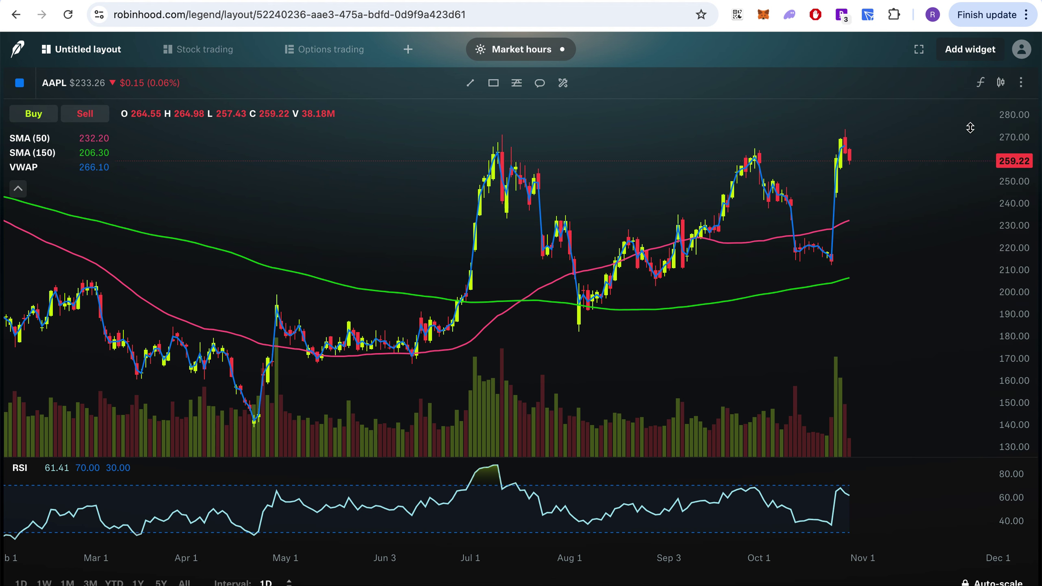
Turn Open positions on so the chart marks the 1-share AAPL position at 227.00
click(1021, 84)
mouse_move(1011, 115)
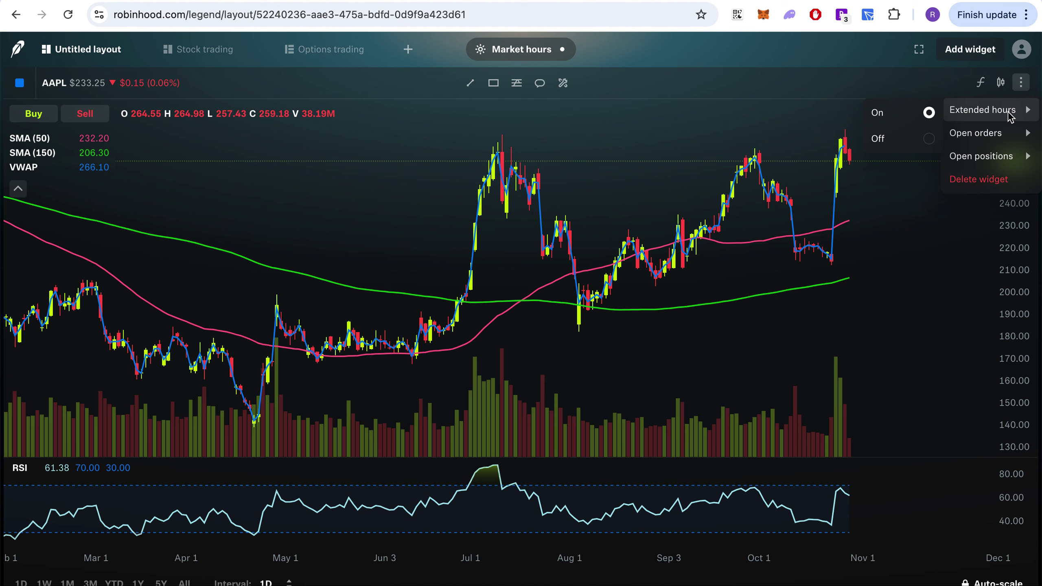
mouse_move(998, 140)
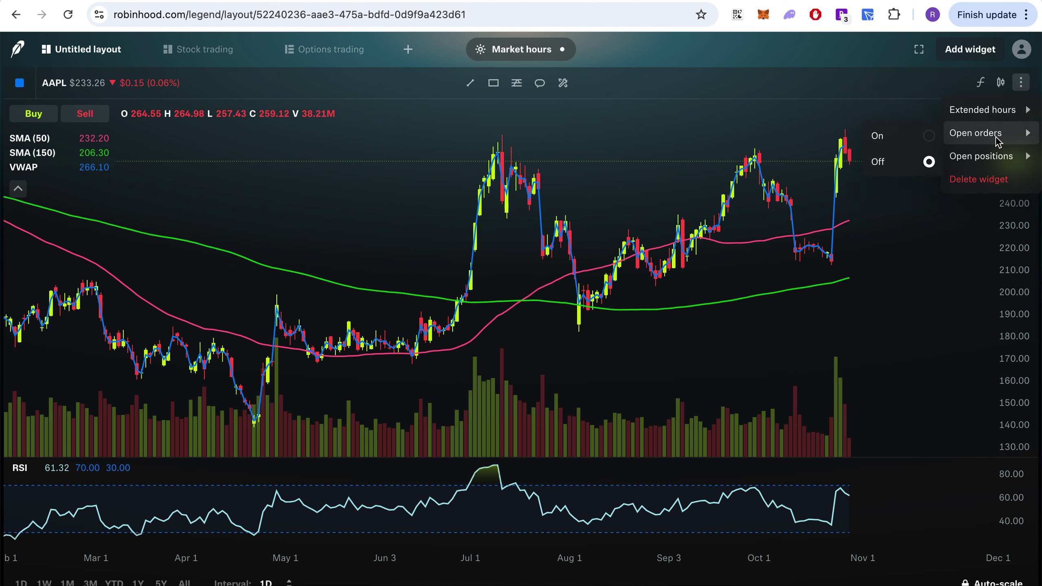
mouse_move(994, 161)
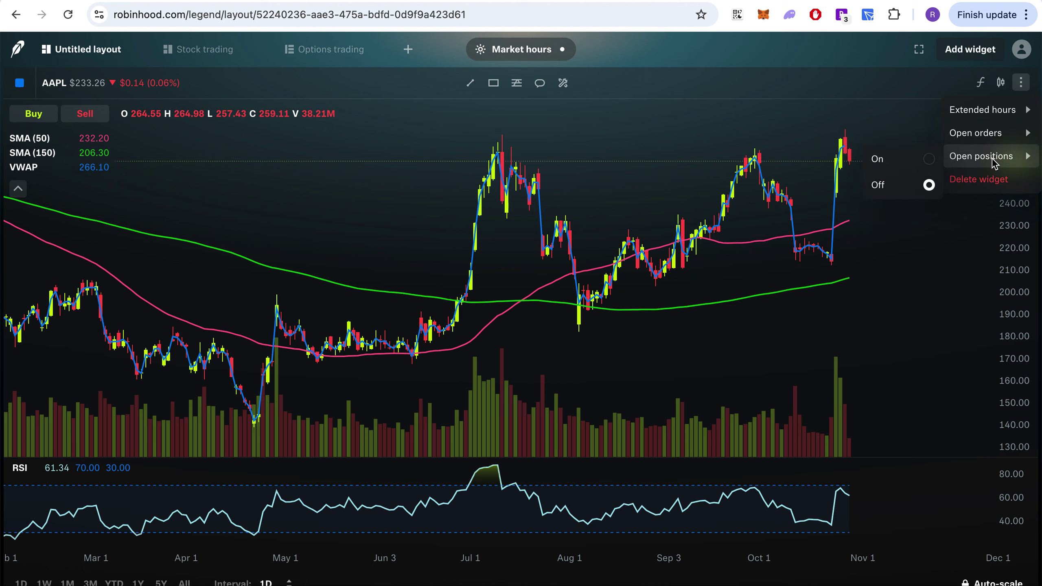
click(885, 254)
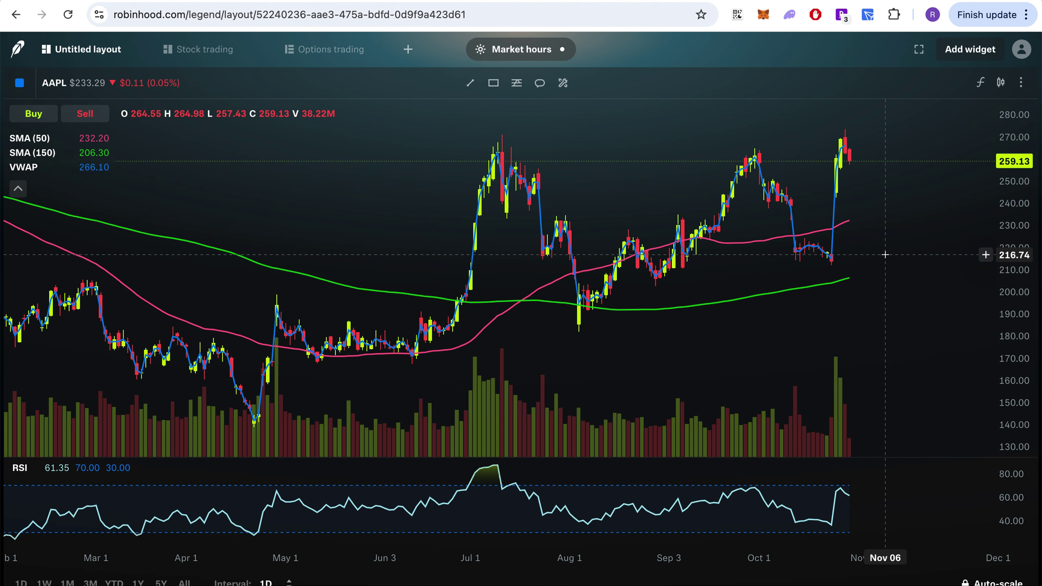
click(1021, 83)
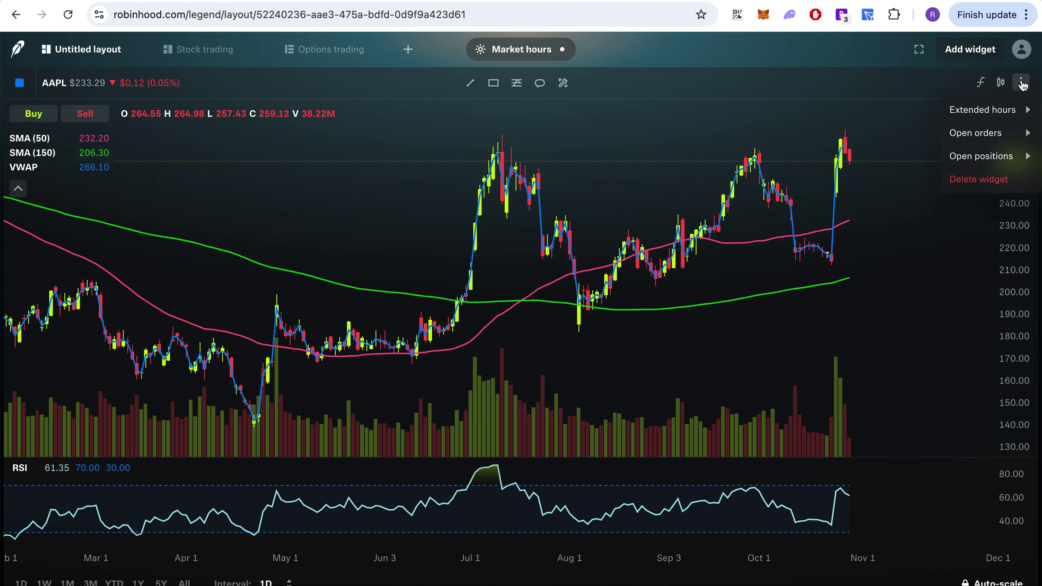
mouse_move(984, 156)
click(928, 160)
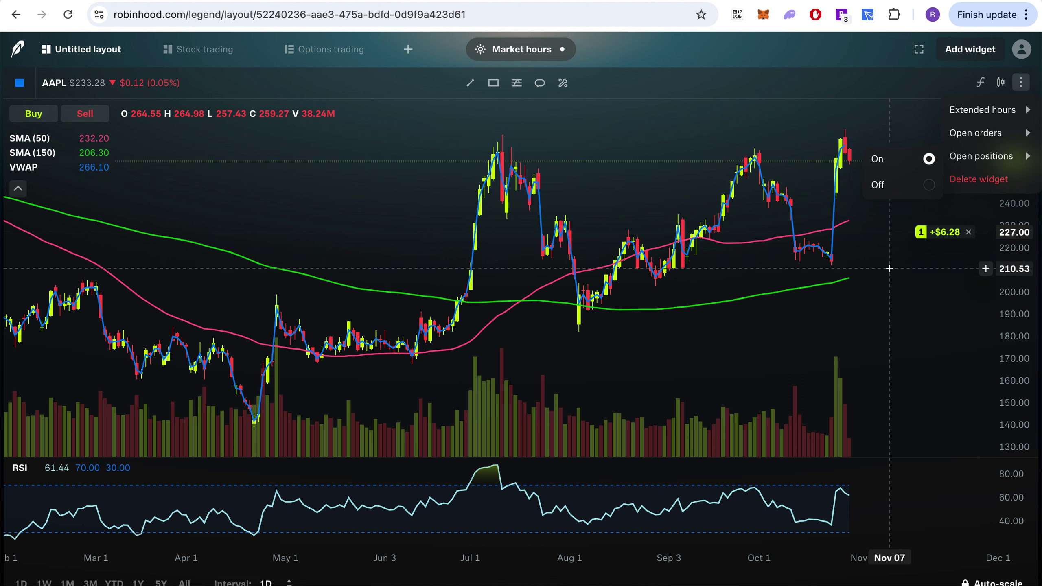
click(921, 106)
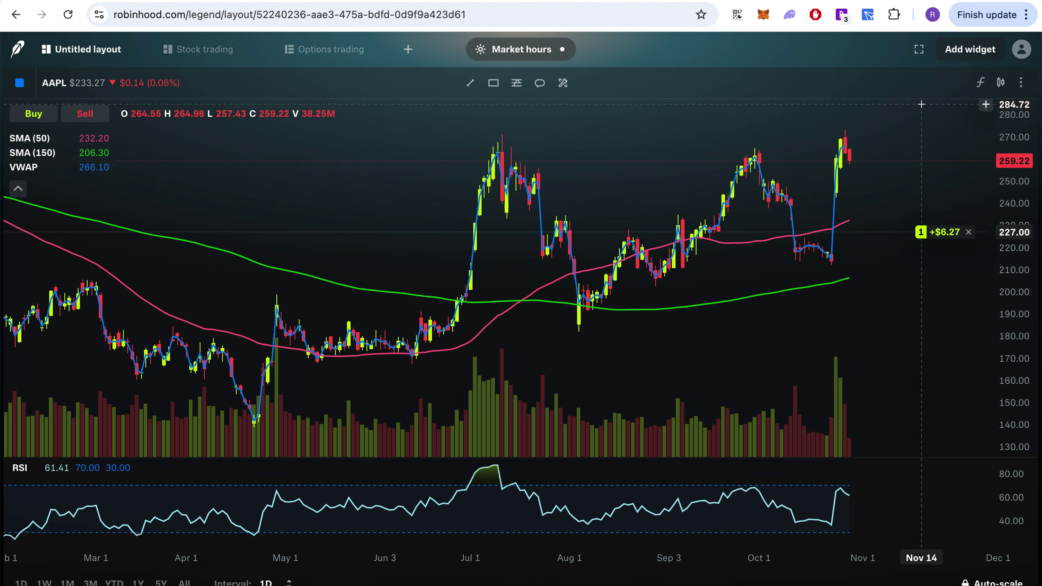
Submit a limit order from the chart to sell 1 AAPL share at $271.32
right_click(913, 134)
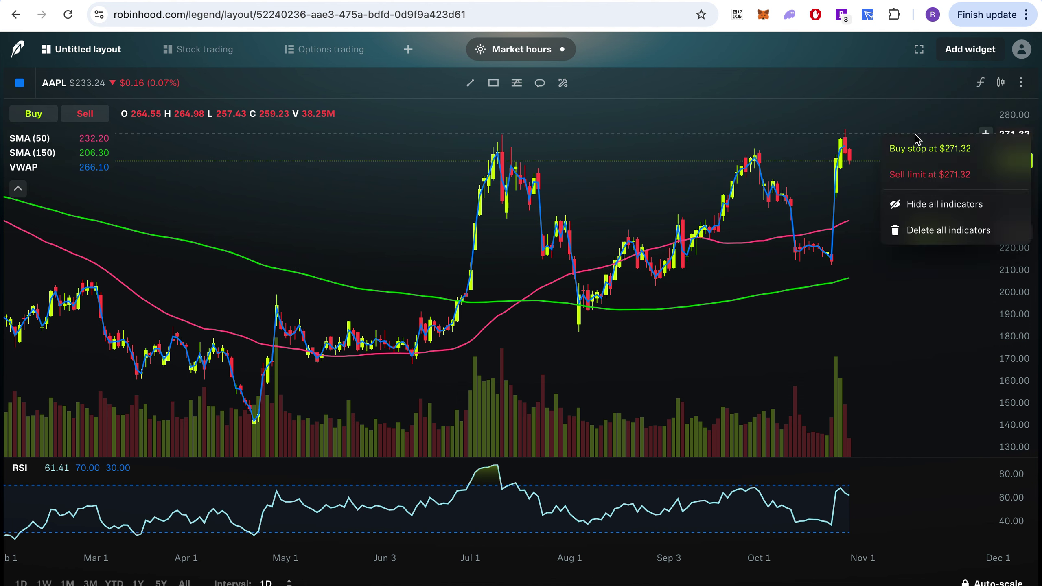
click(921, 174)
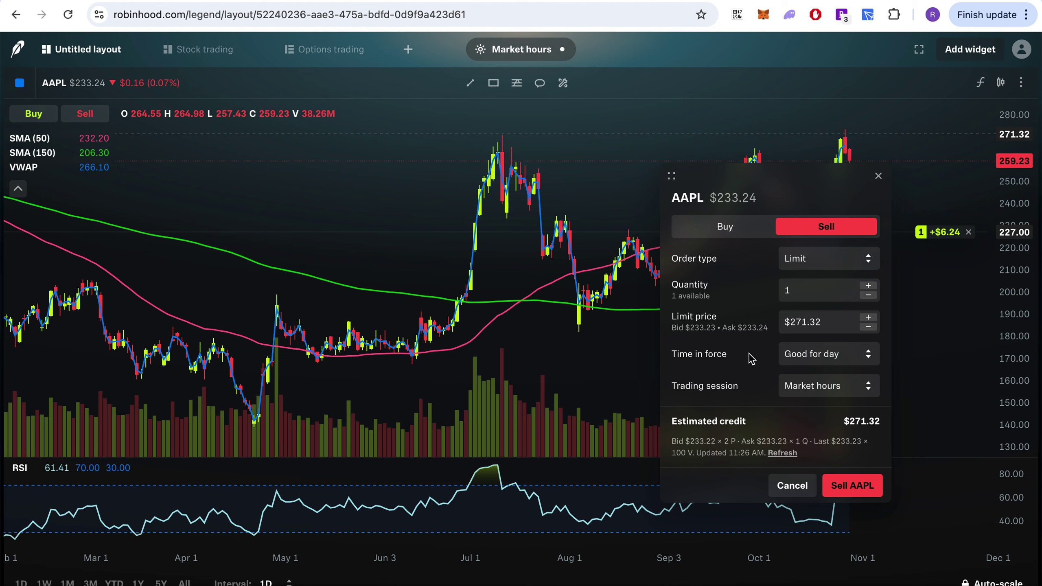
click(852, 486)
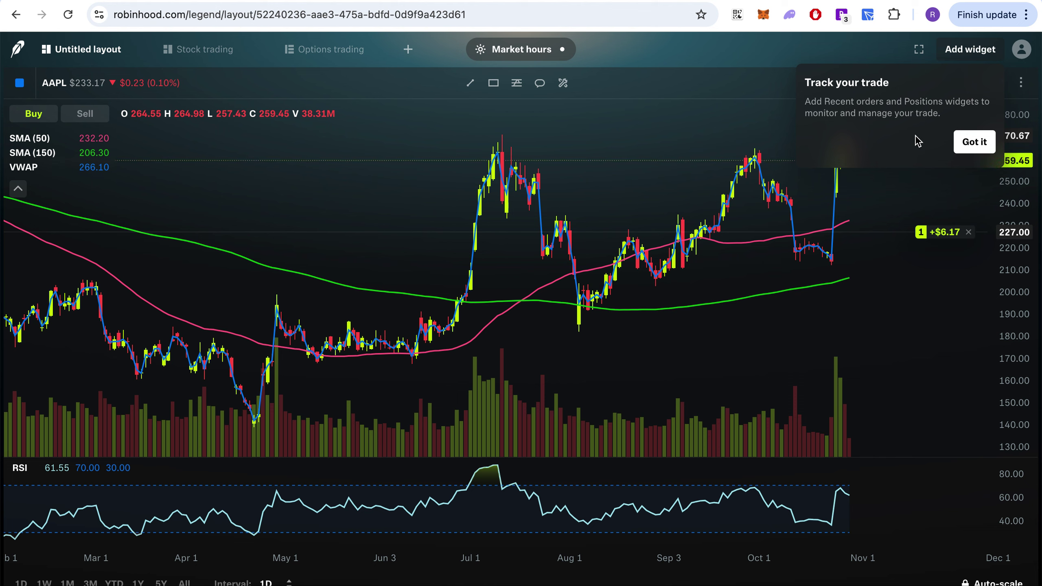
click(973, 144)
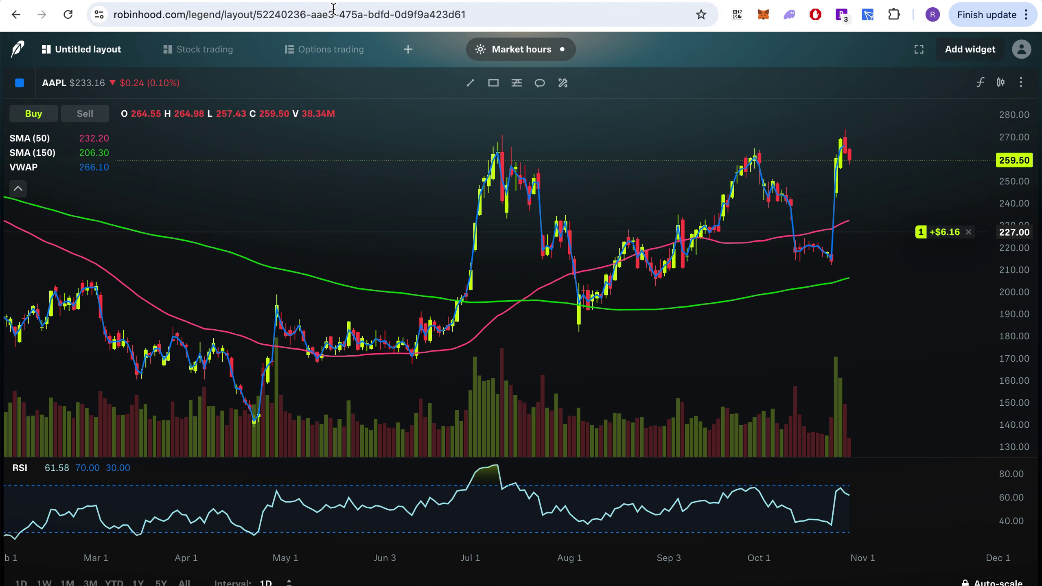
Create a blank layout from scratch, then close it
click(408, 50)
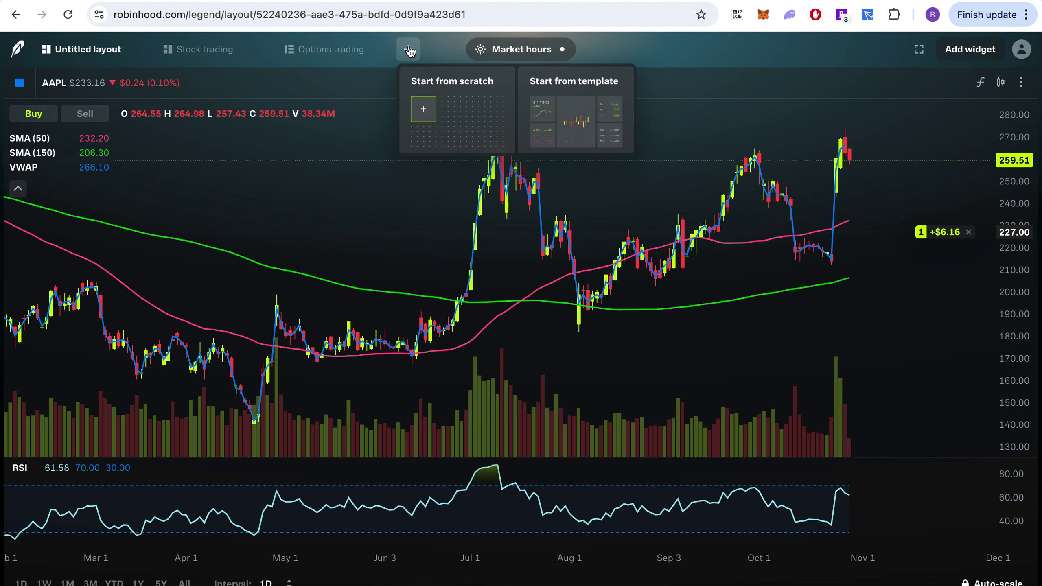
click(472, 112)
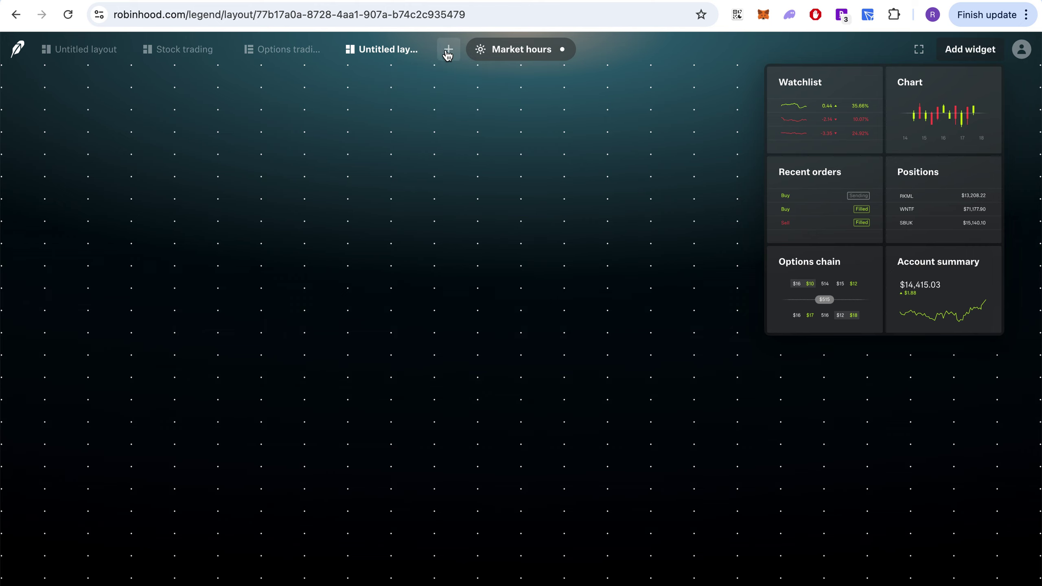
click(417, 50)
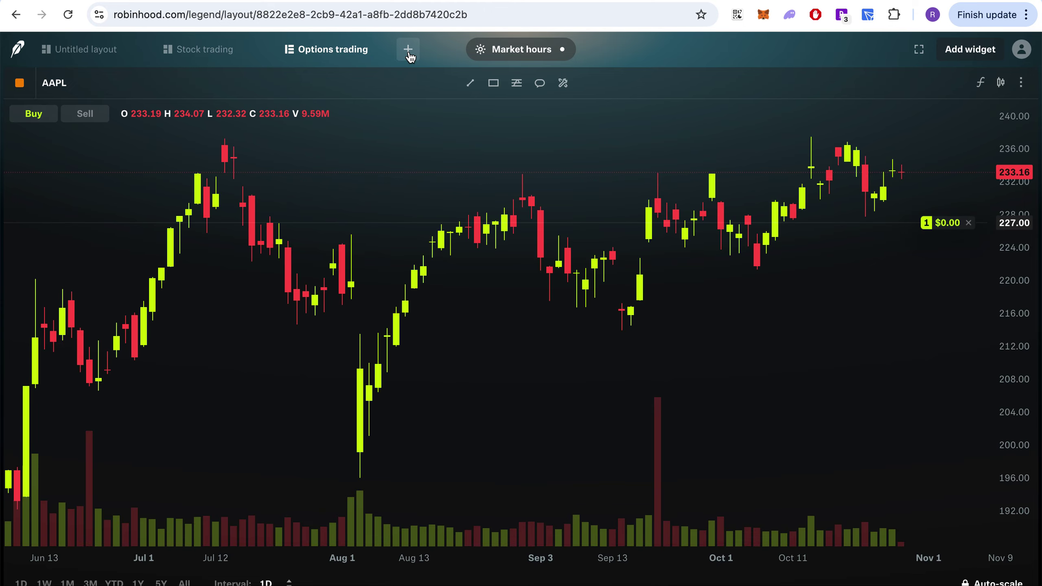
Open the layout templates gallery and scroll through its eight templates
click(408, 52)
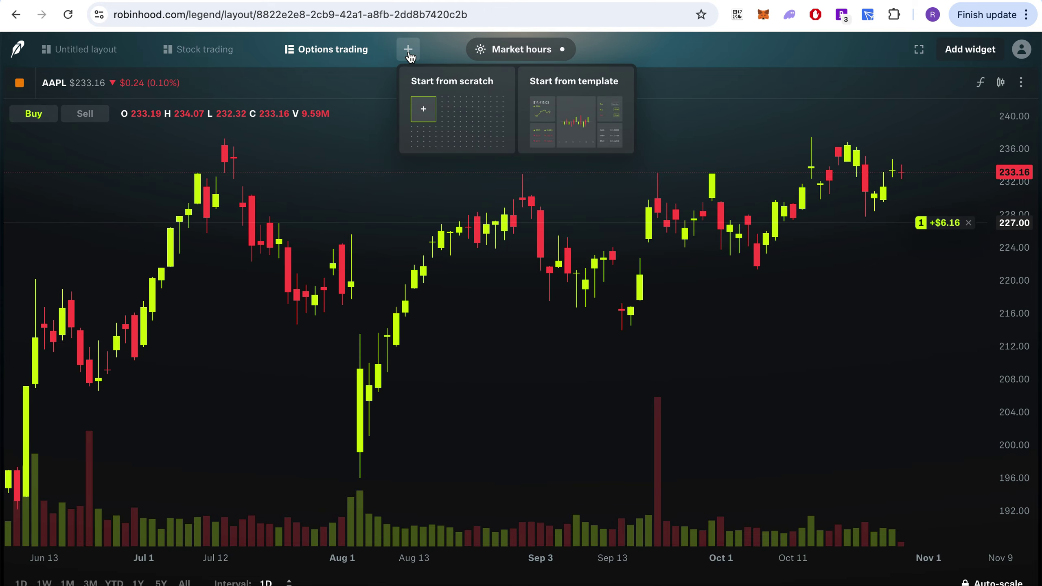
click(568, 121)
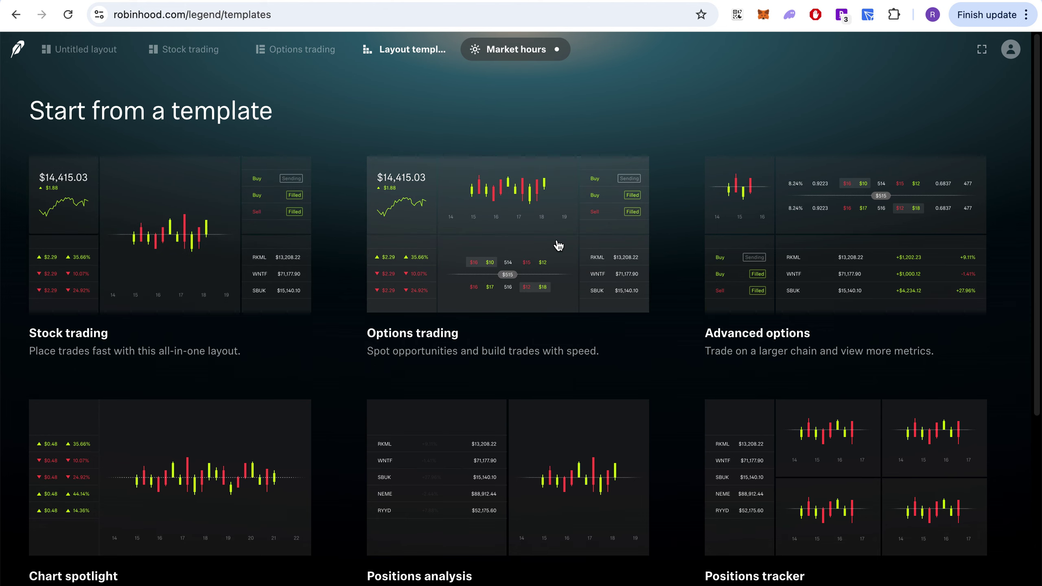
scroll(527, 234, down, 2)
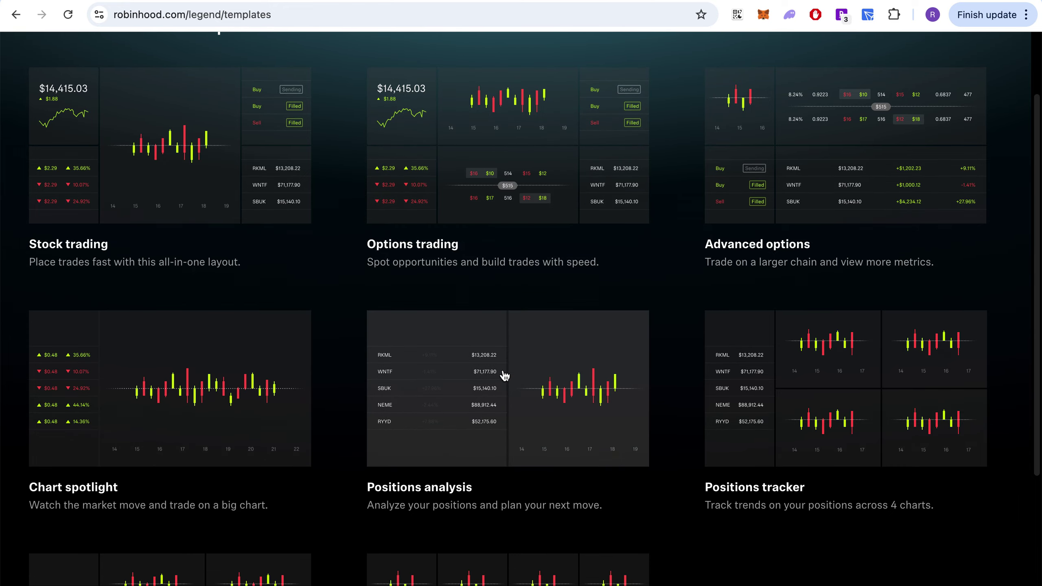
scroll(518, 341, down, 4)
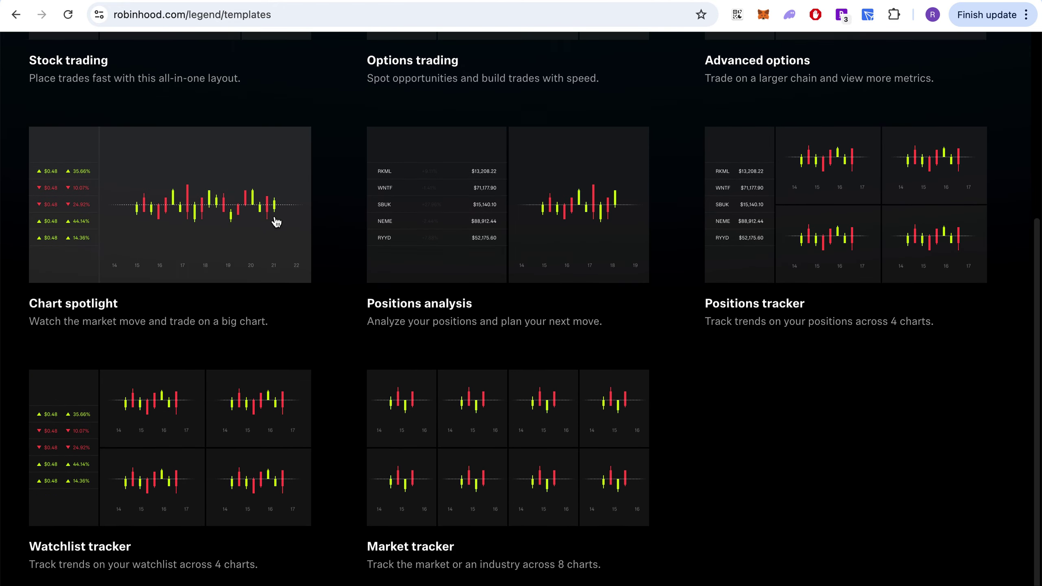
click(183, 209)
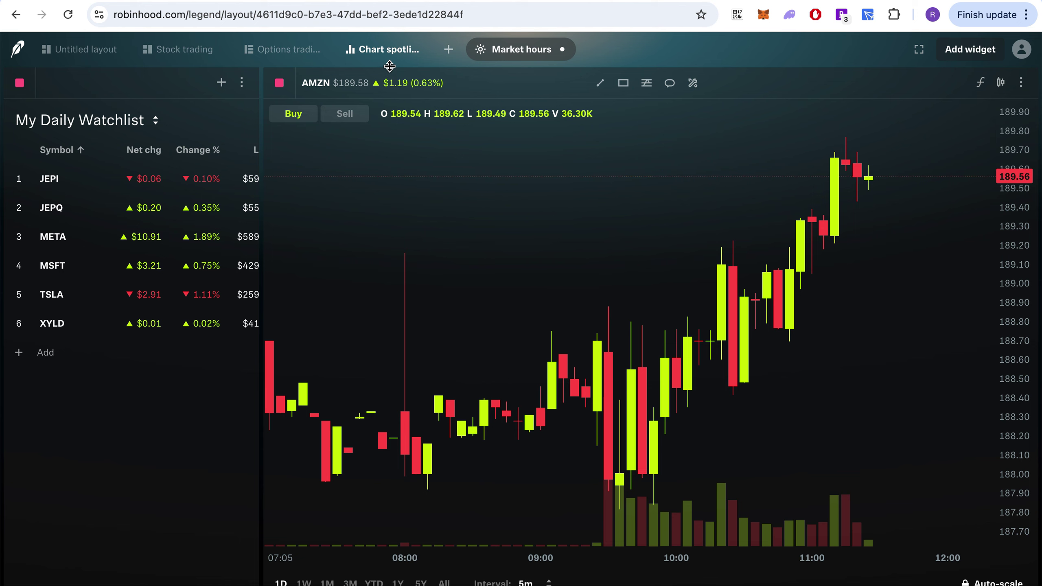
click(416, 51)
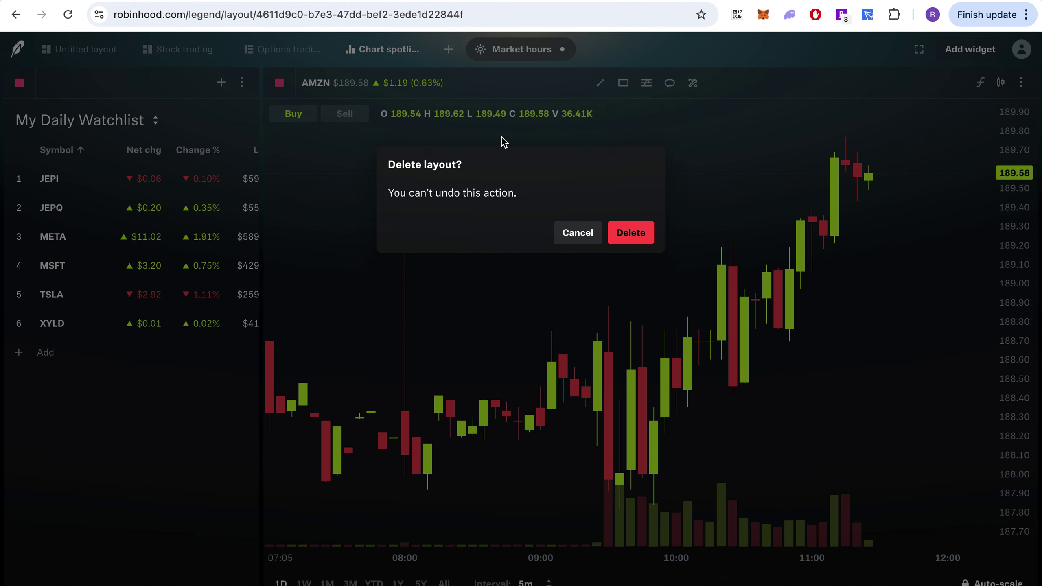
click(624, 232)
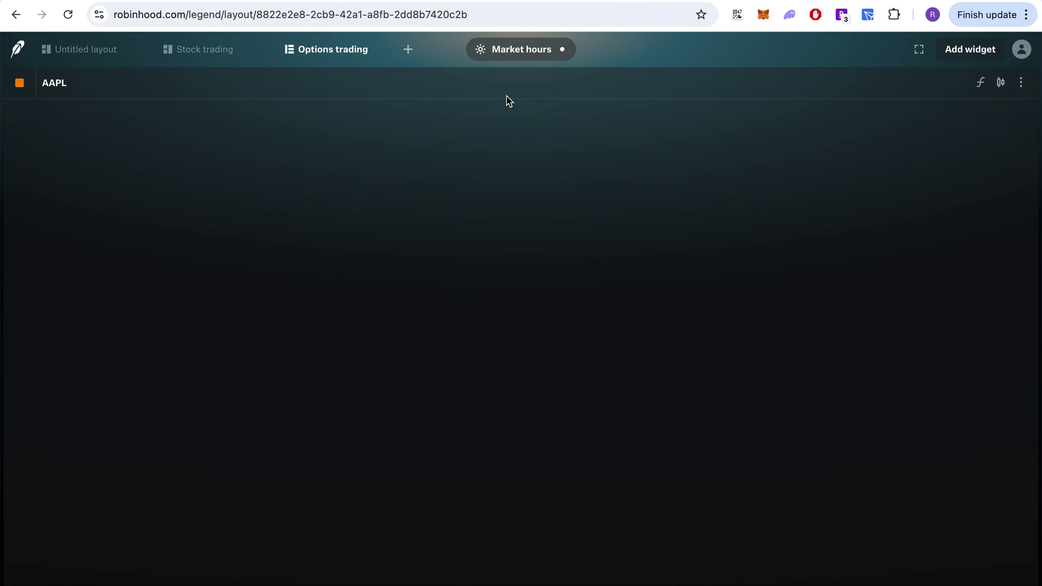
click(409, 50)
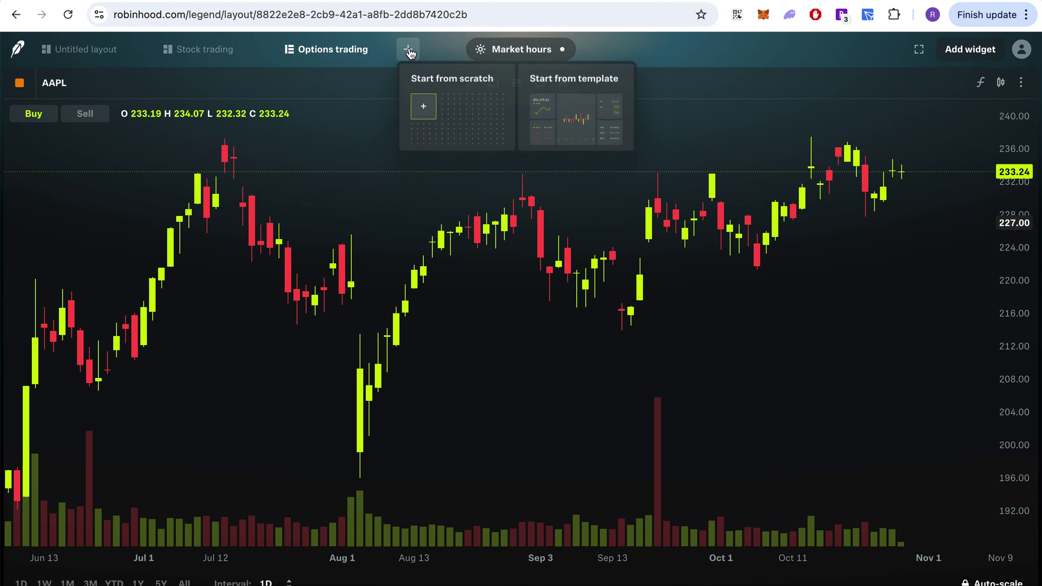
click(581, 115)
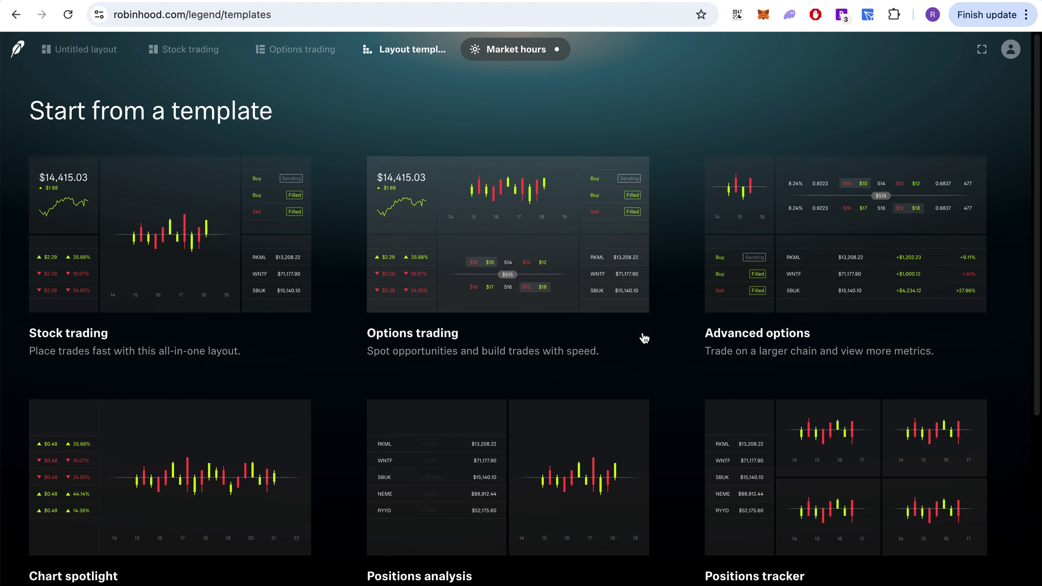
scroll(643, 337, down, 7)
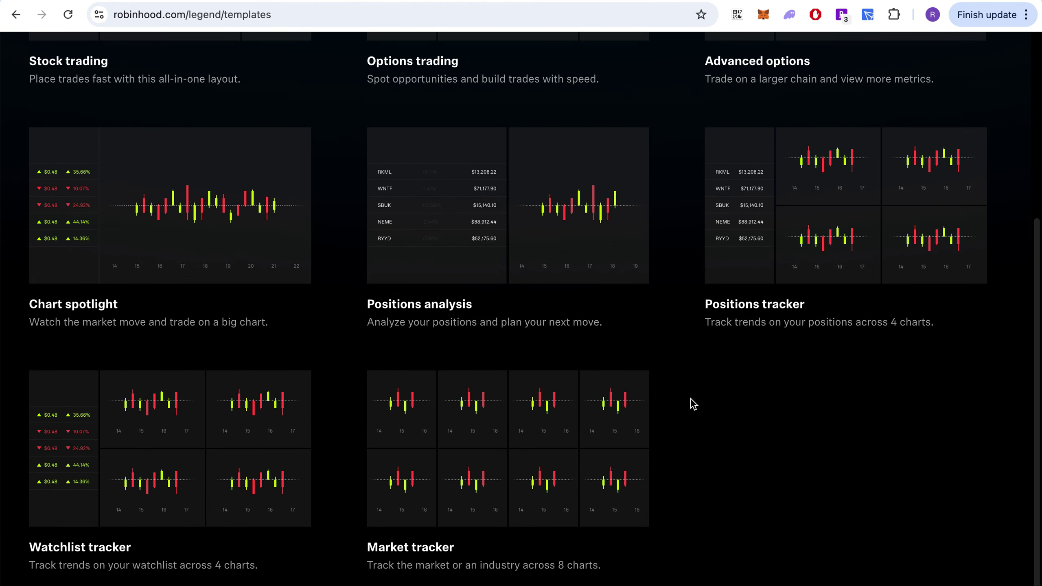
Create a Market tracker layout and switch its AMC and DIS charts to SPY and Invesco QQQ
click(525, 446)
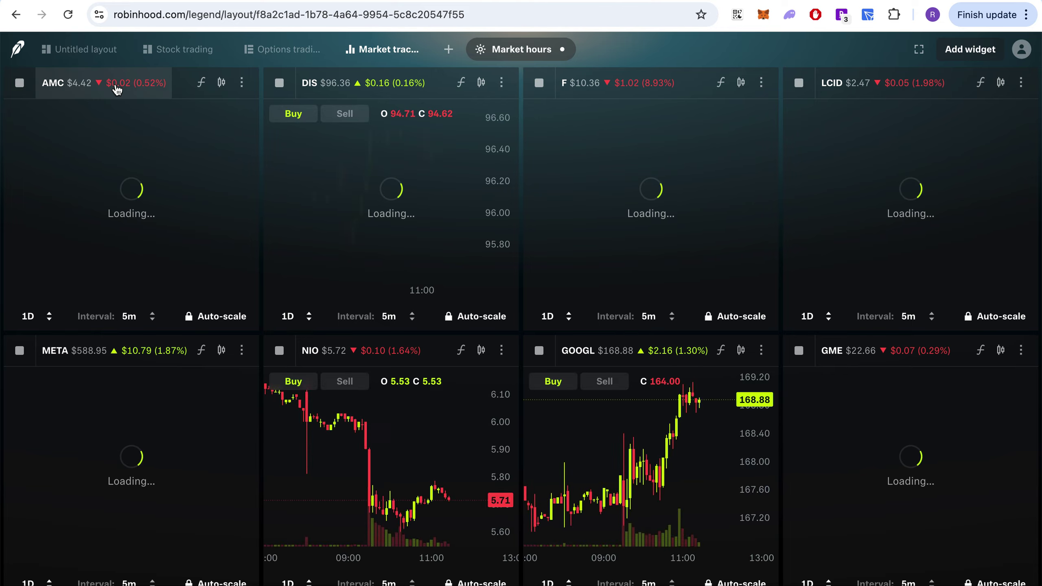
click(116, 87)
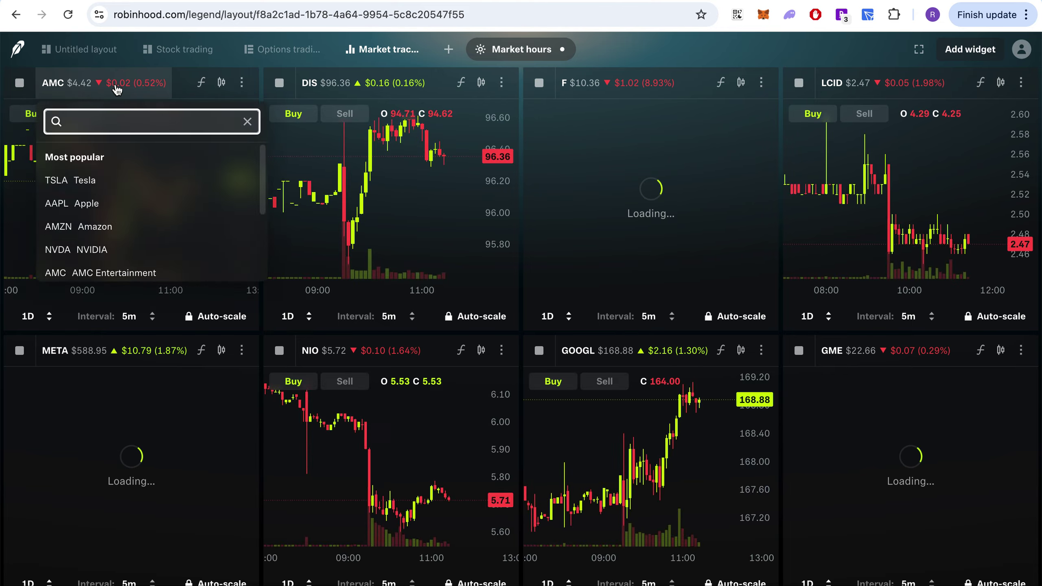
text(SPY)
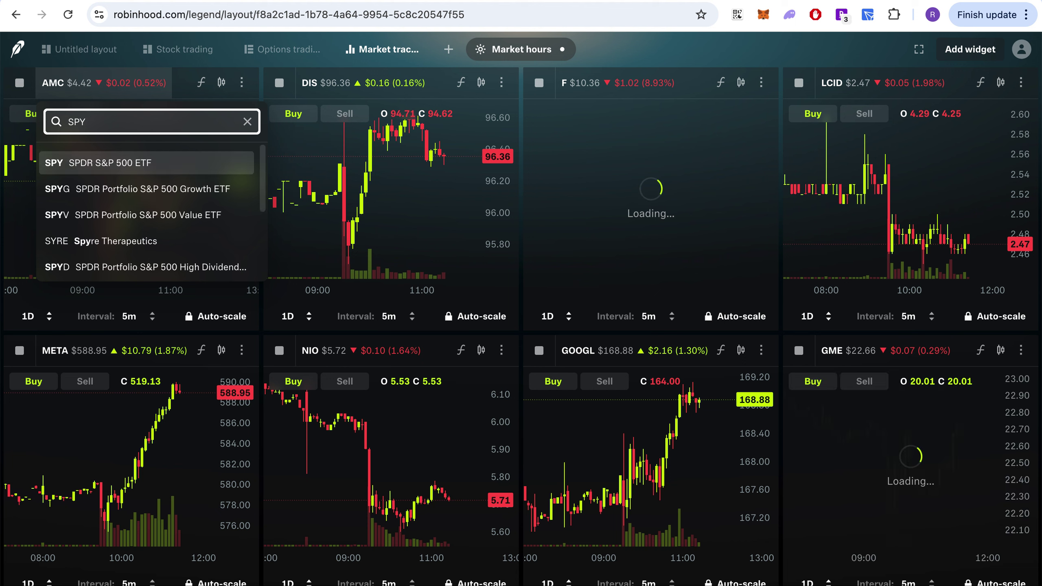
click(106, 167)
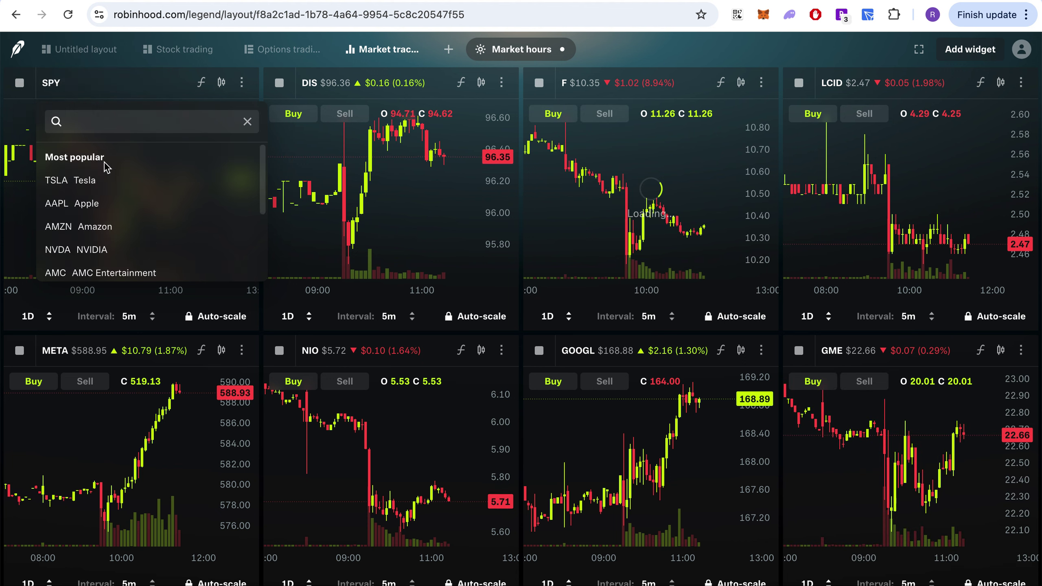
click(404, 85)
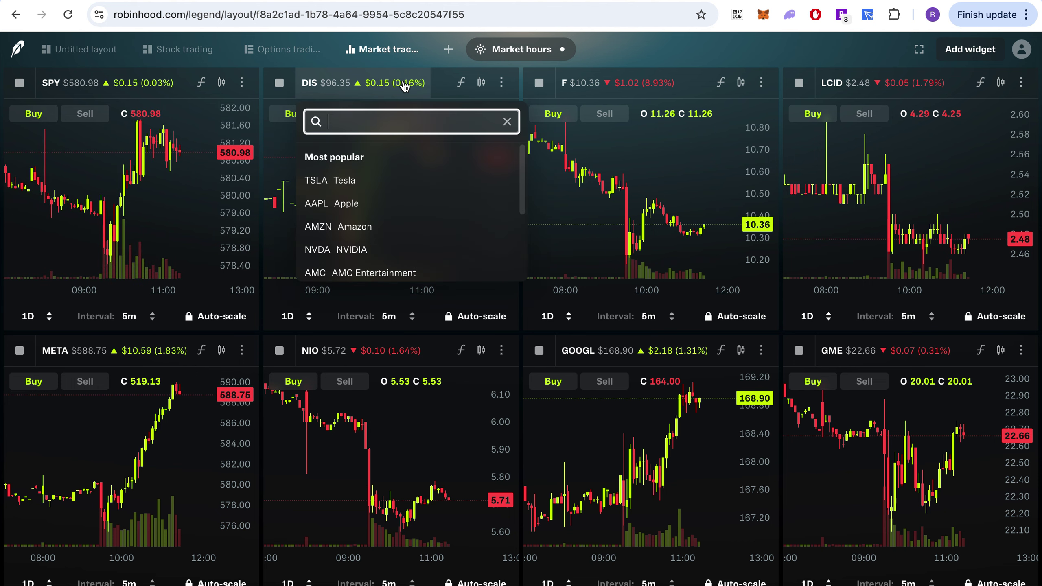
text(QQQ)
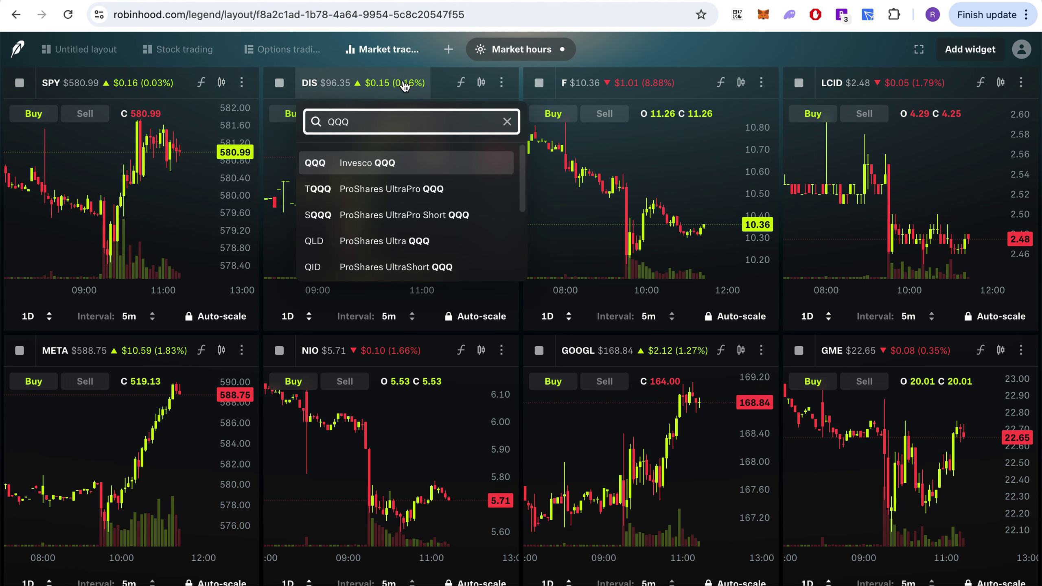
click(378, 163)
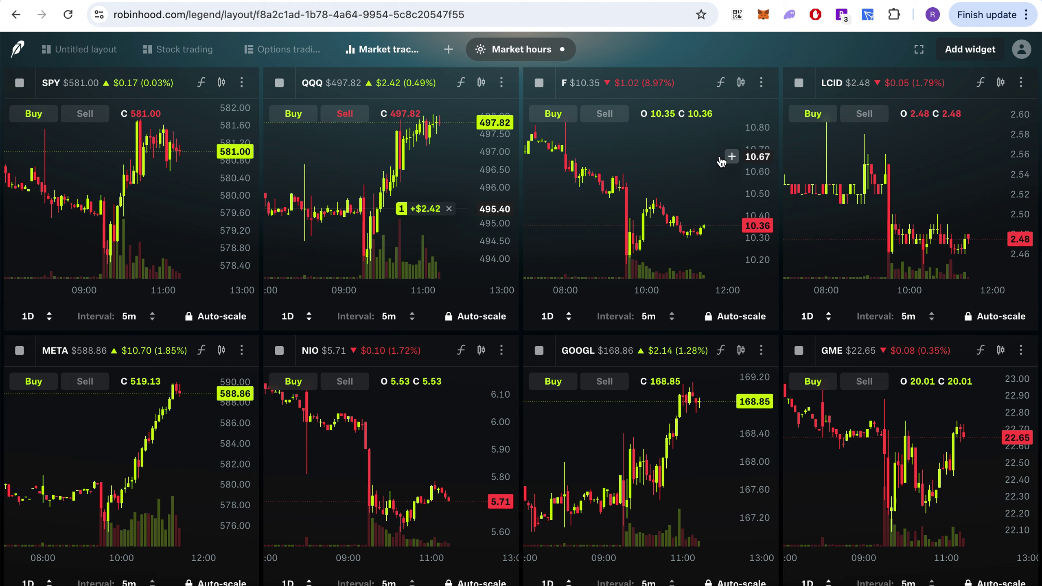
Create a Positions analysis layout and delete its Positions widget, leaving the NVDA chart
click(450, 51)
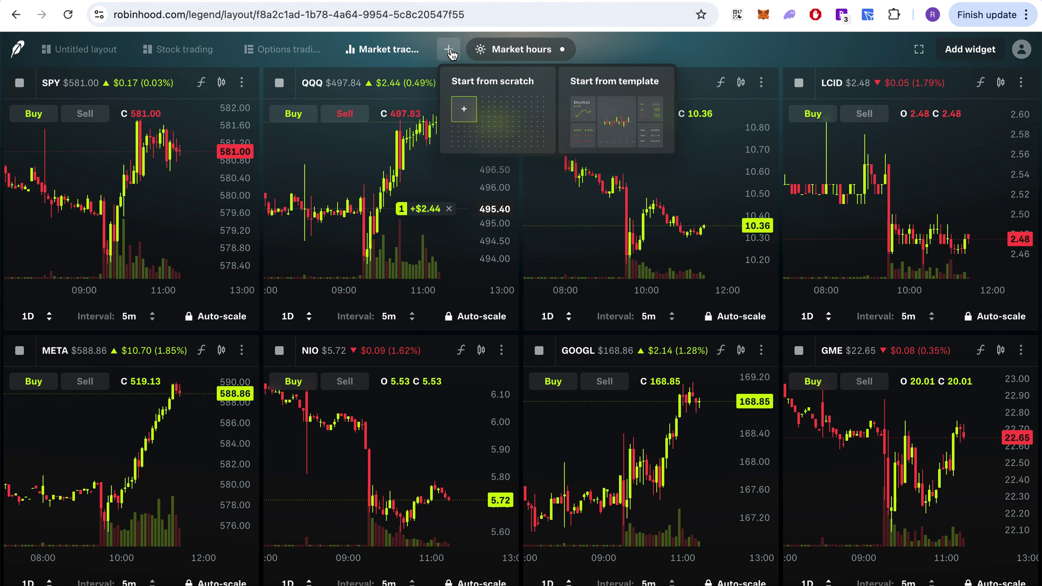
click(623, 114)
scroll(533, 272, down, 5)
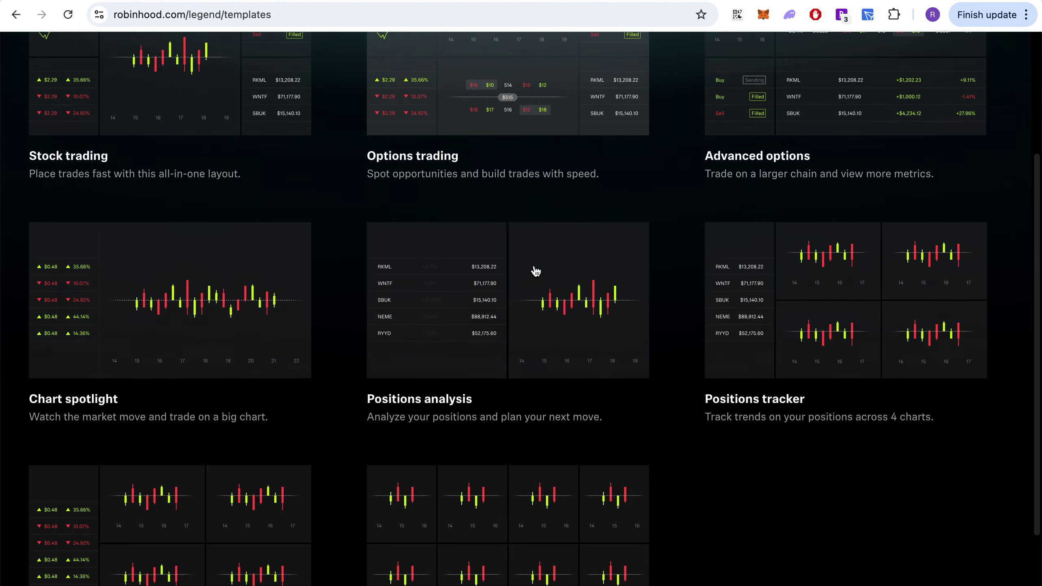
scroll(535, 271, down, 3)
scroll(638, 367, up, 3)
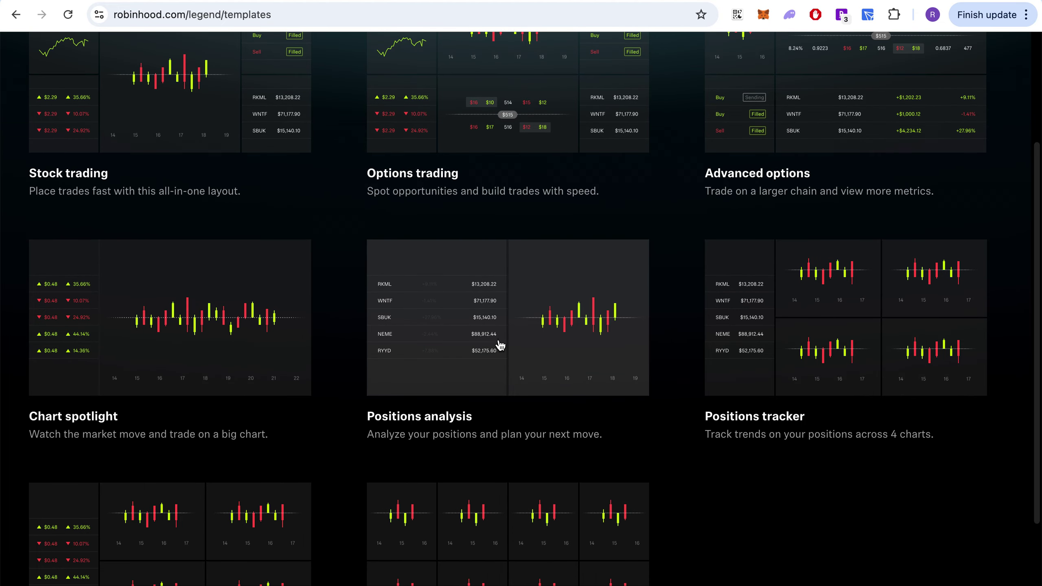
click(499, 344)
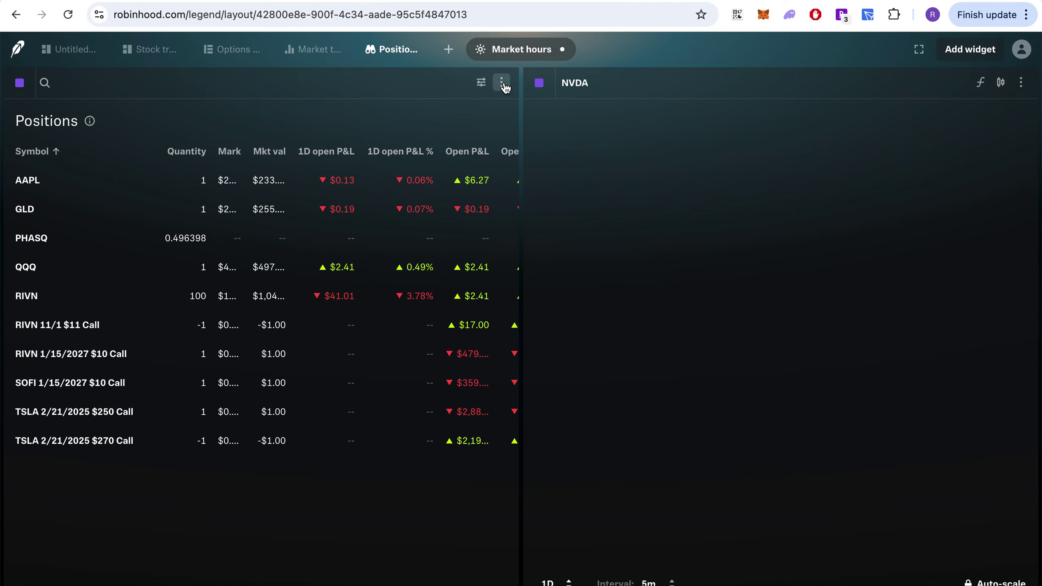
click(502, 84)
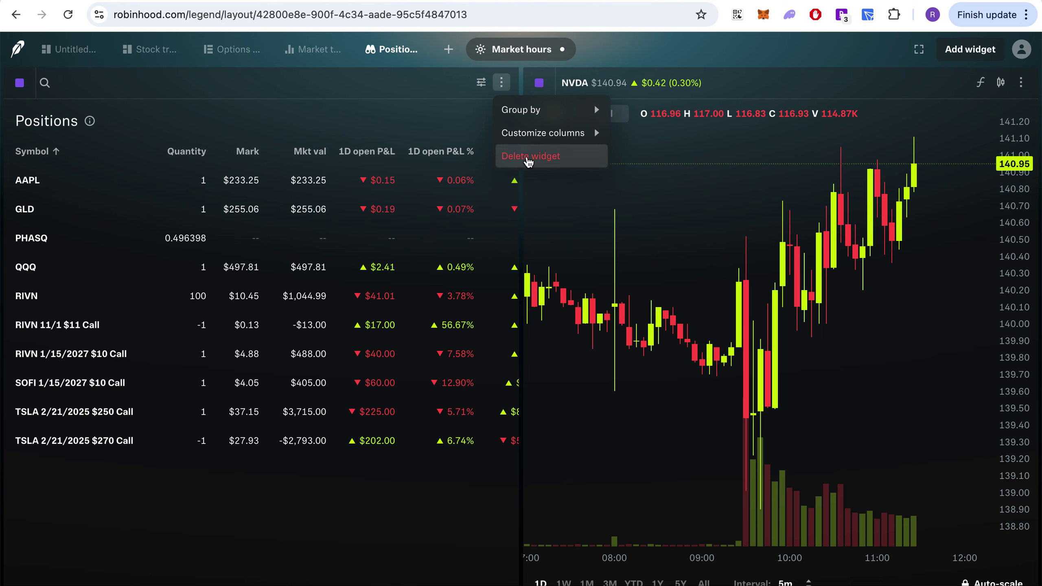
click(528, 157)
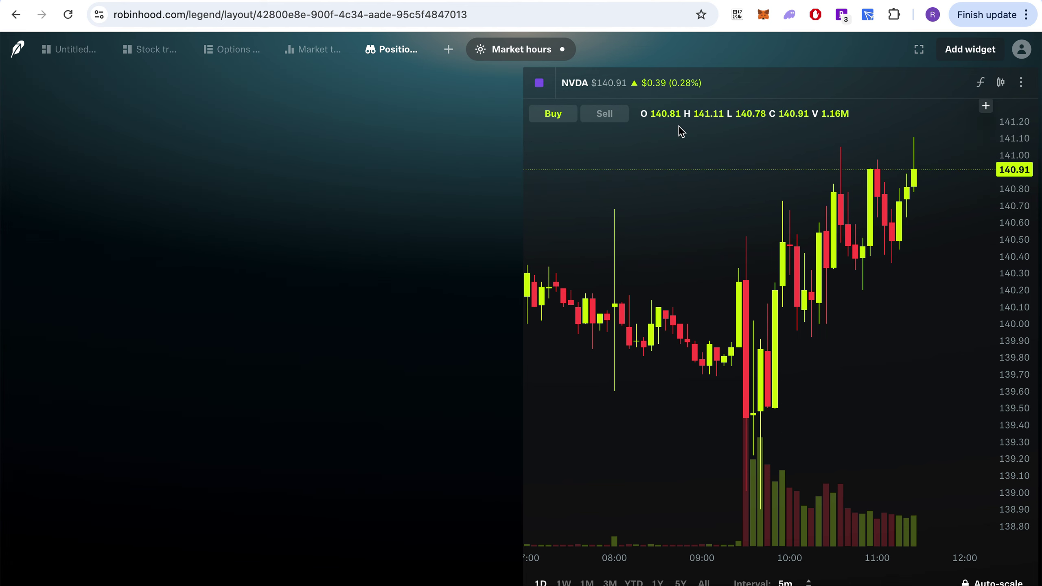
Reopen the layout templates gallery
click(450, 51)
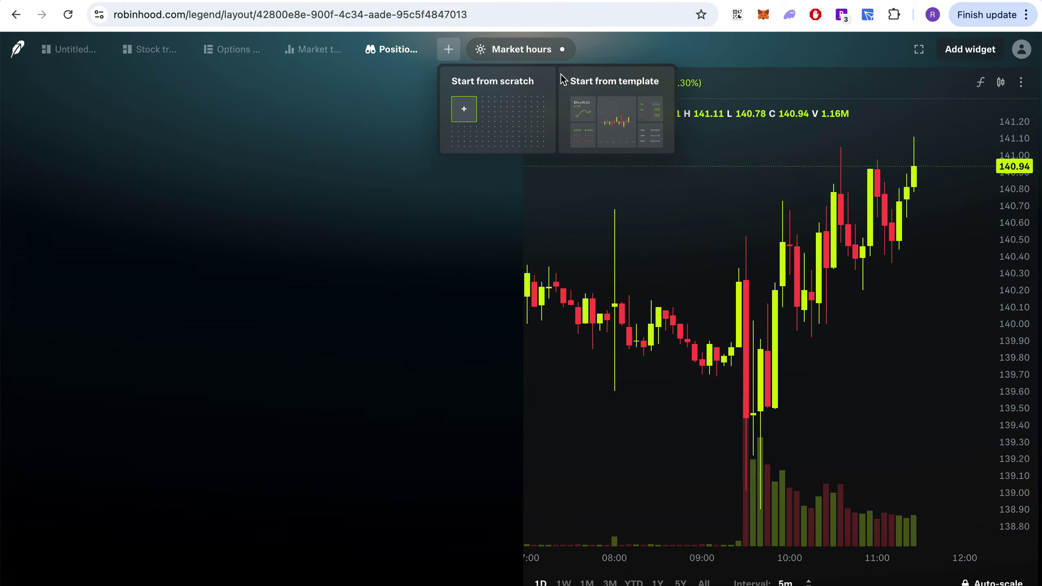
click(610, 112)
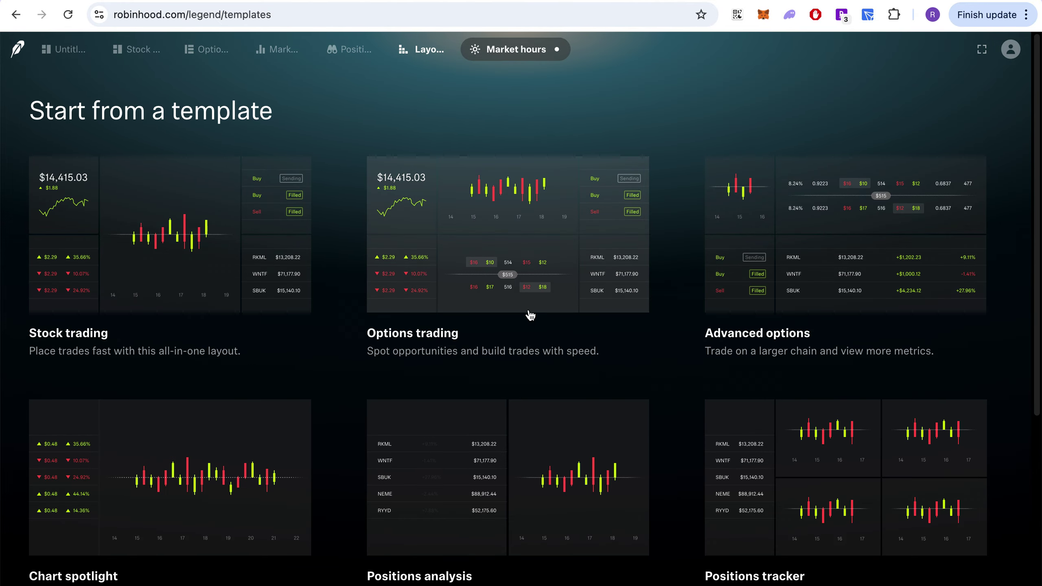
scroll(527, 320, down, 5)
scroll(527, 326, up, 7)
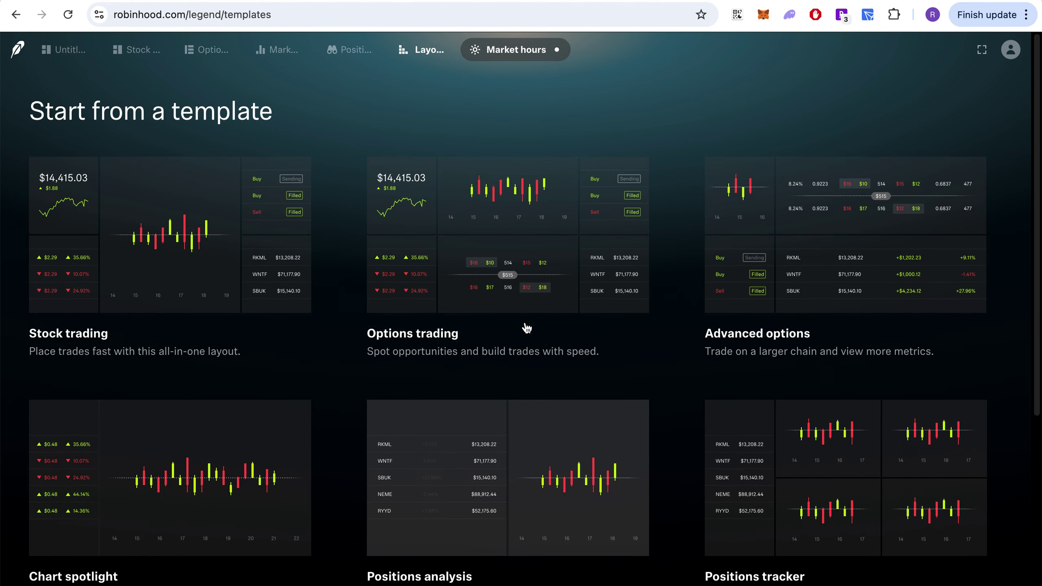